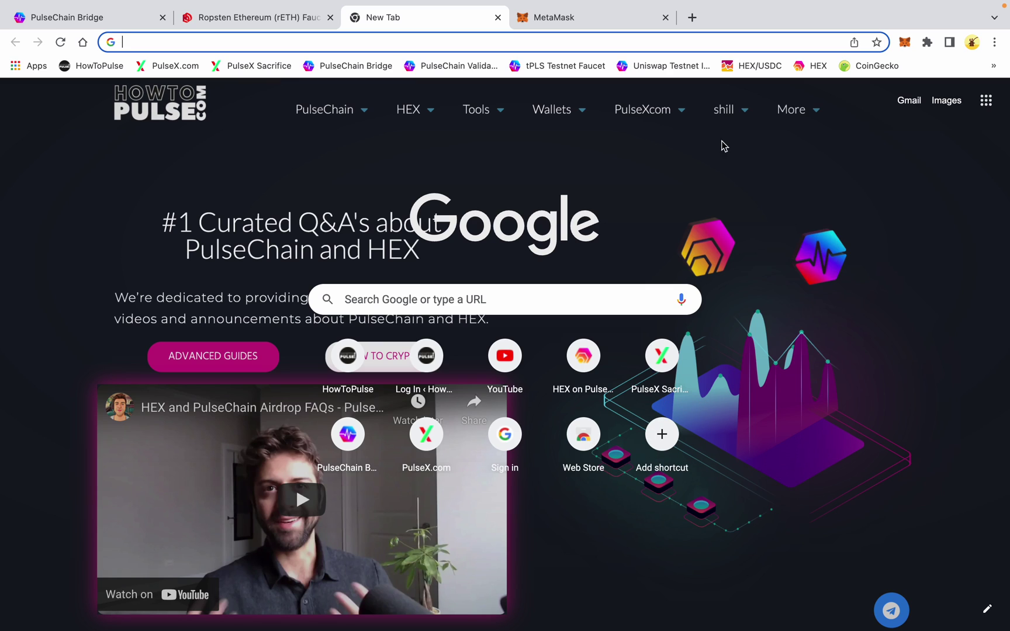
In MetaMask, switch the network to Ethereum Mainnet and back to the Ropsten Test Network.
left_click(572, 17)
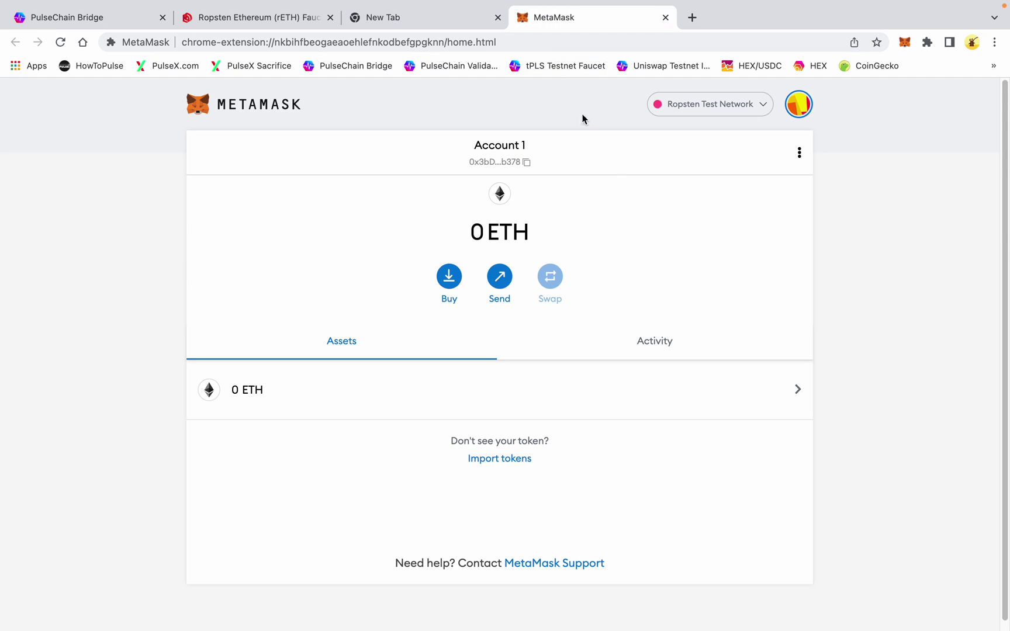
left_click(702, 107)
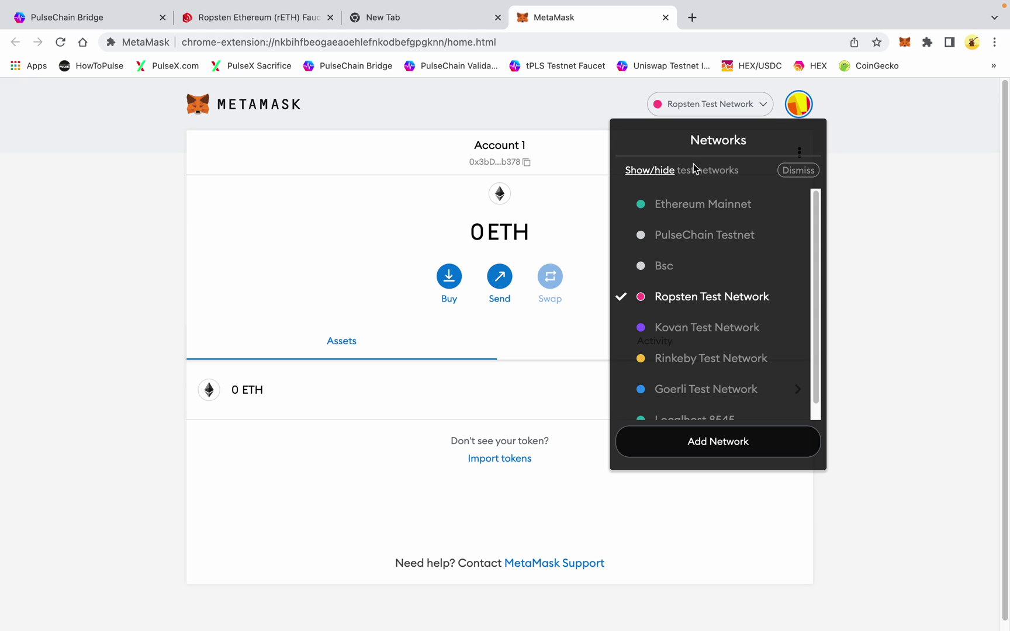
left_click(689, 208)
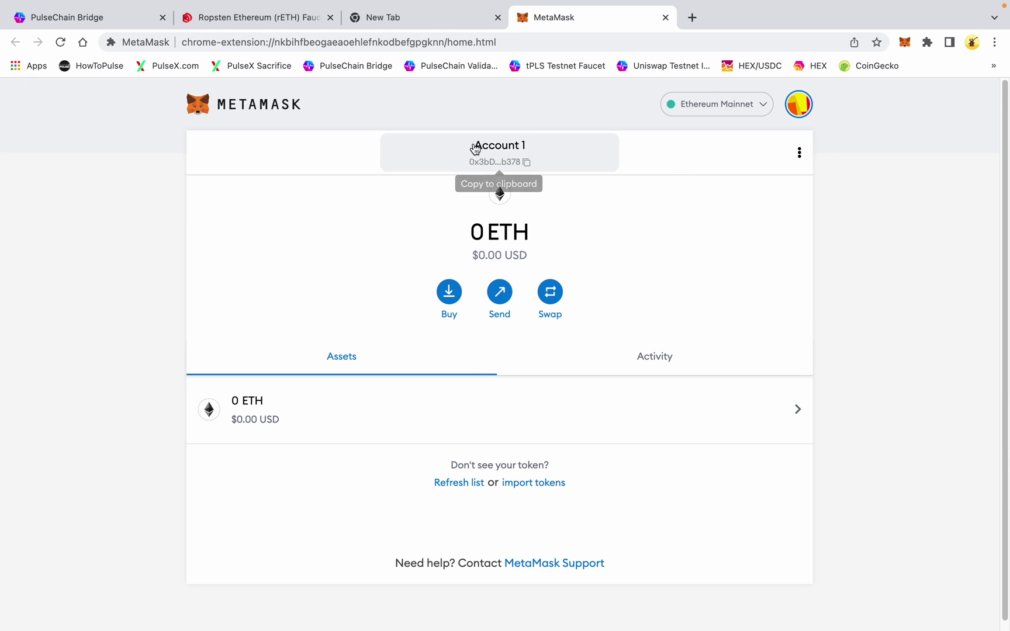
left_click(732, 108)
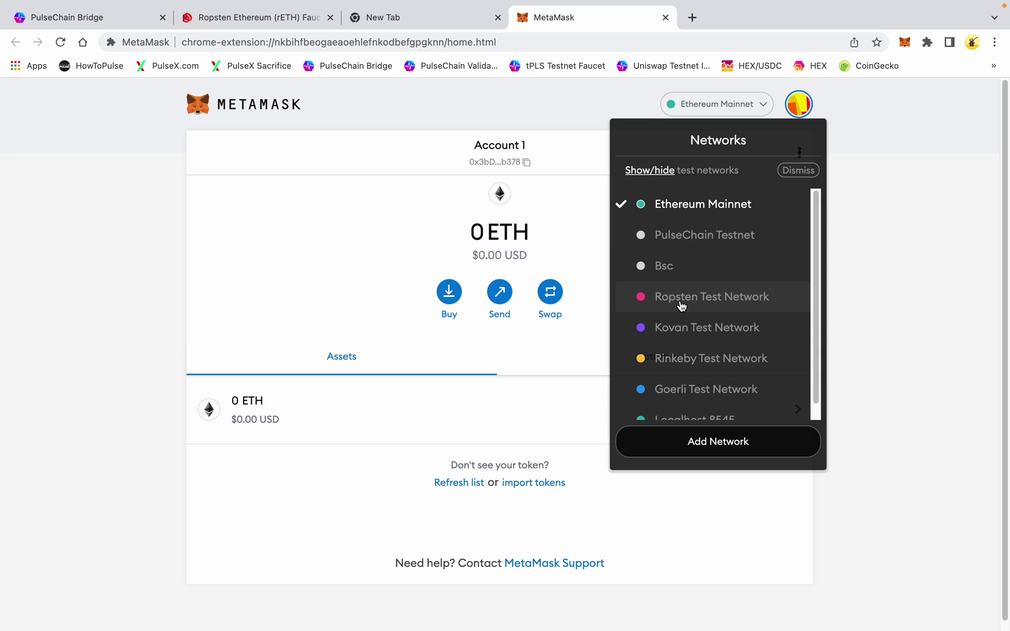
left_click(731, 302)
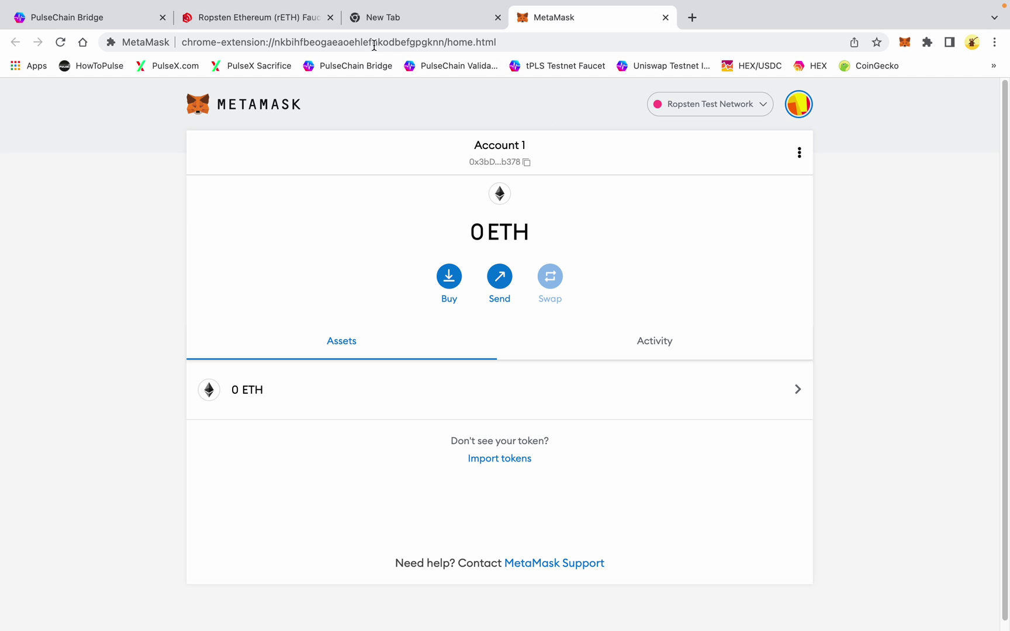
Copy the wallet address of Account 1 from MetaMask and paste it as the Ropsten address on the faucet page.
left_click(259, 18)
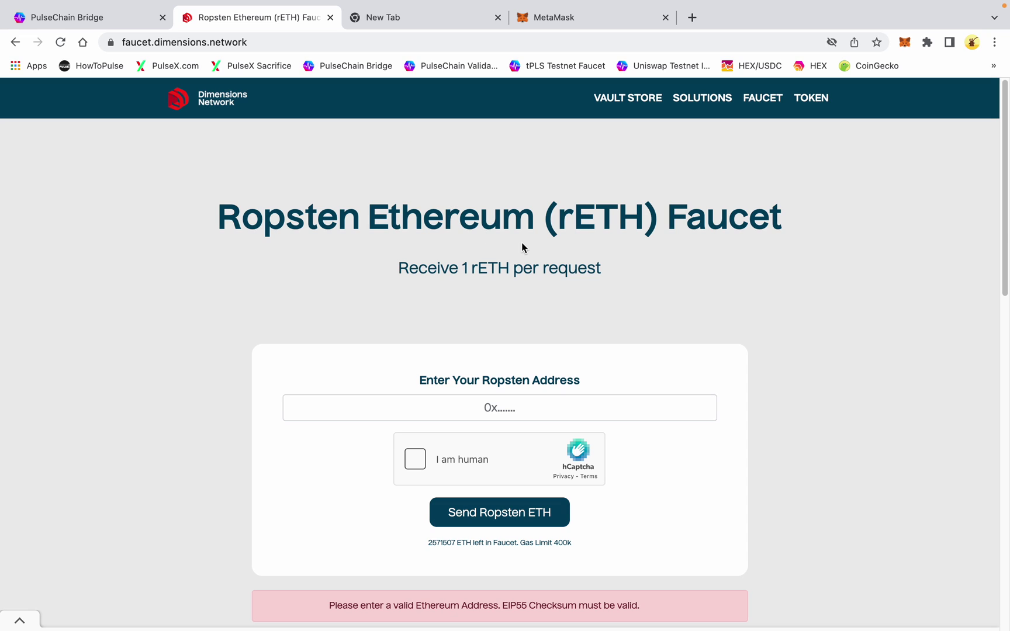
left_click(542, 409)
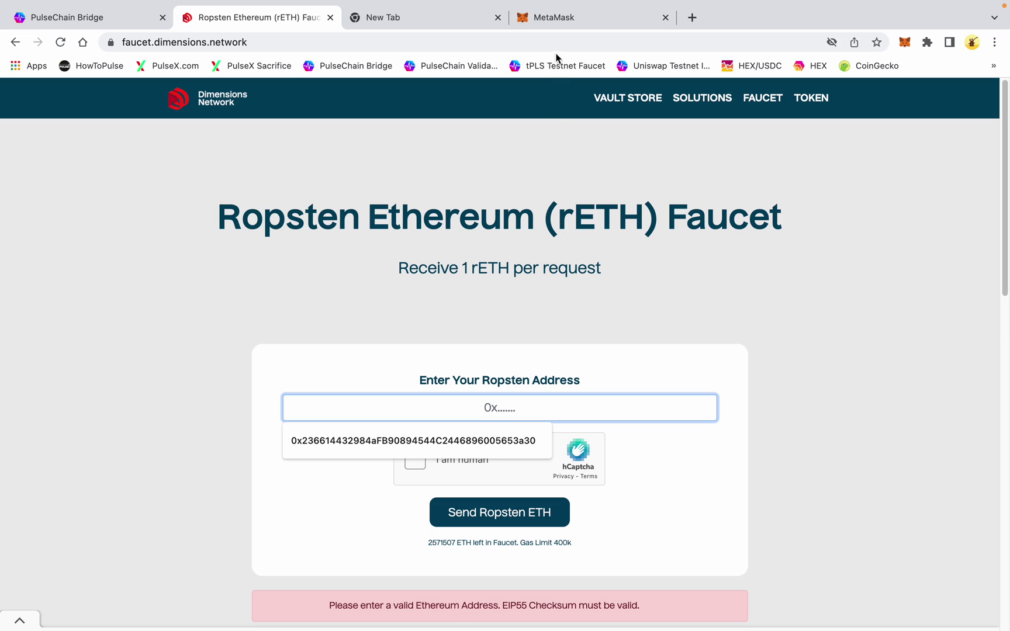
left_click(557, 20)
left_click(555, 156)
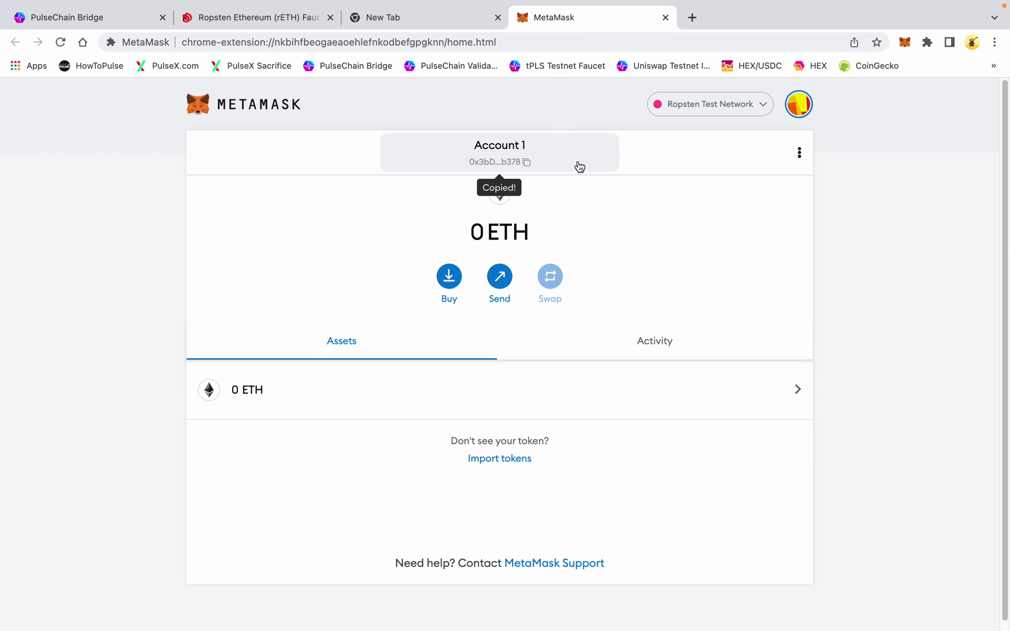
left_click(239, 18)
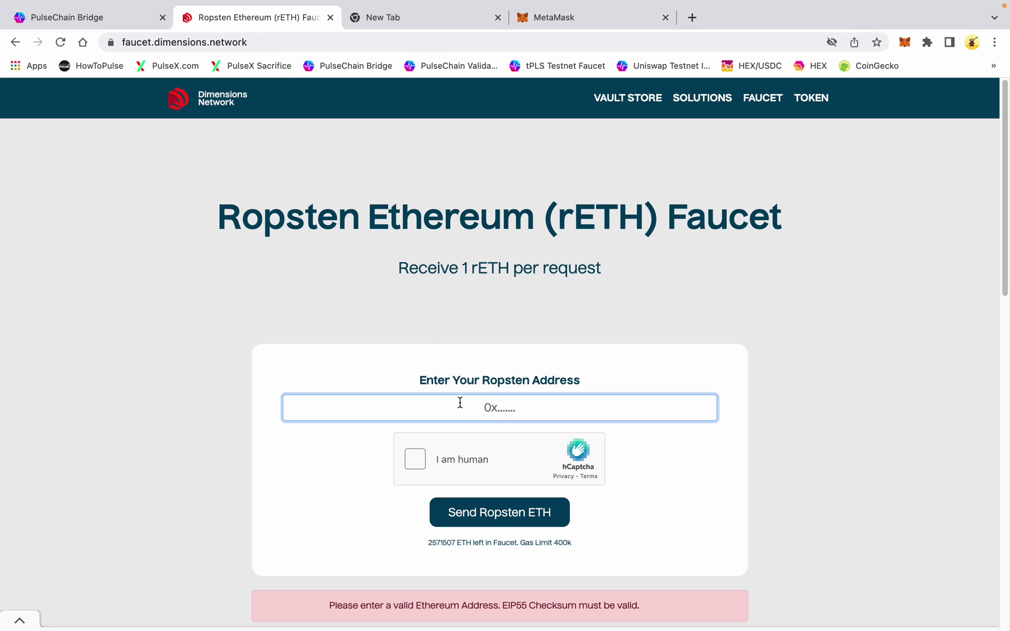
left_click(484, 410)
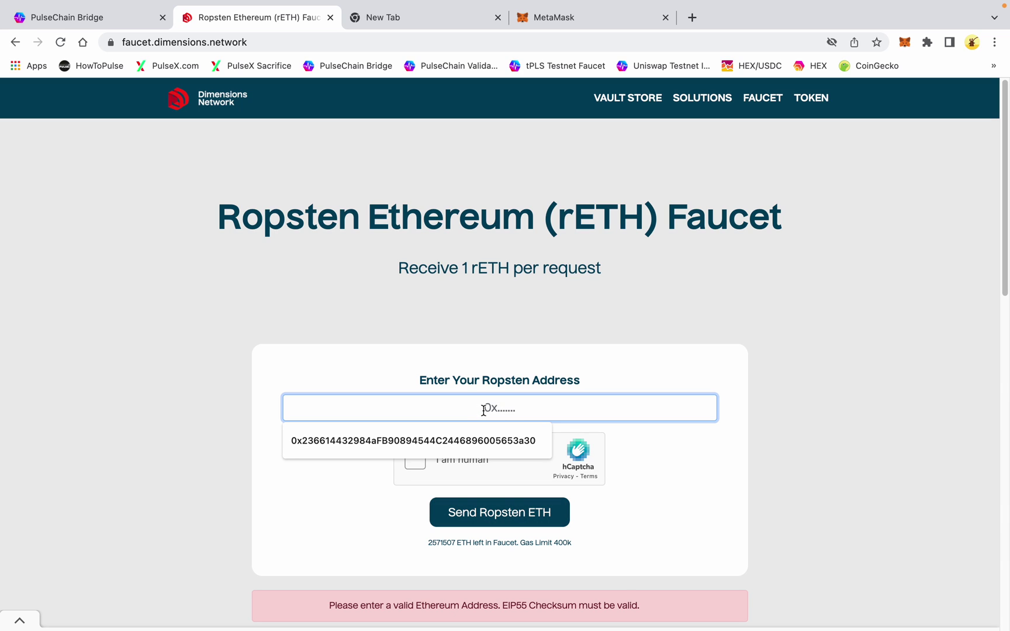
right_click(484, 410)
left_click(499, 509)
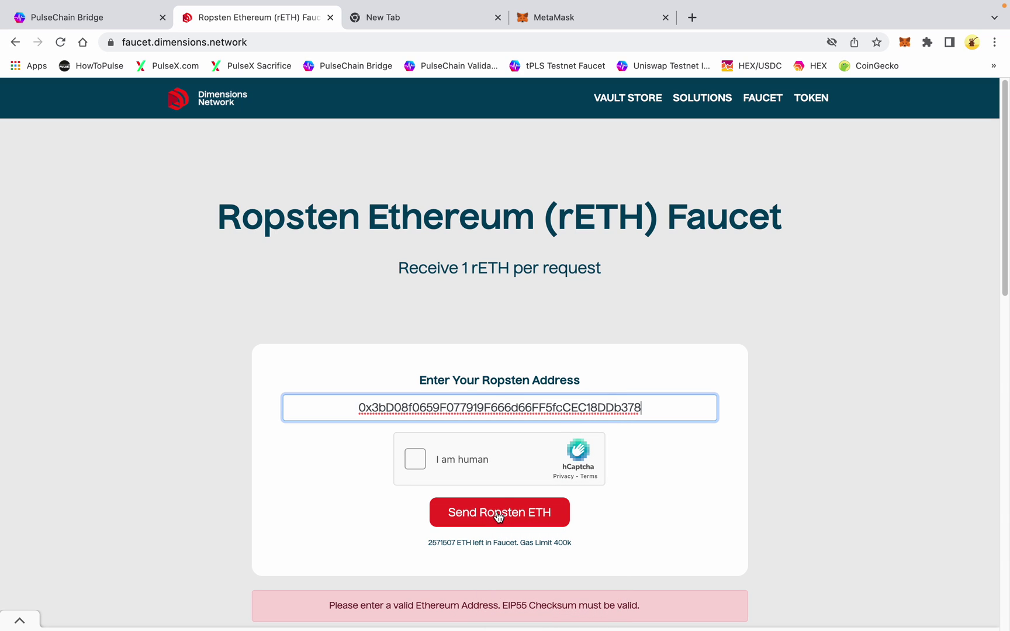
Pass the human verification by selecting every motorcycle image, and submit the request for Ropsten ETH.
left_click(429, 458)
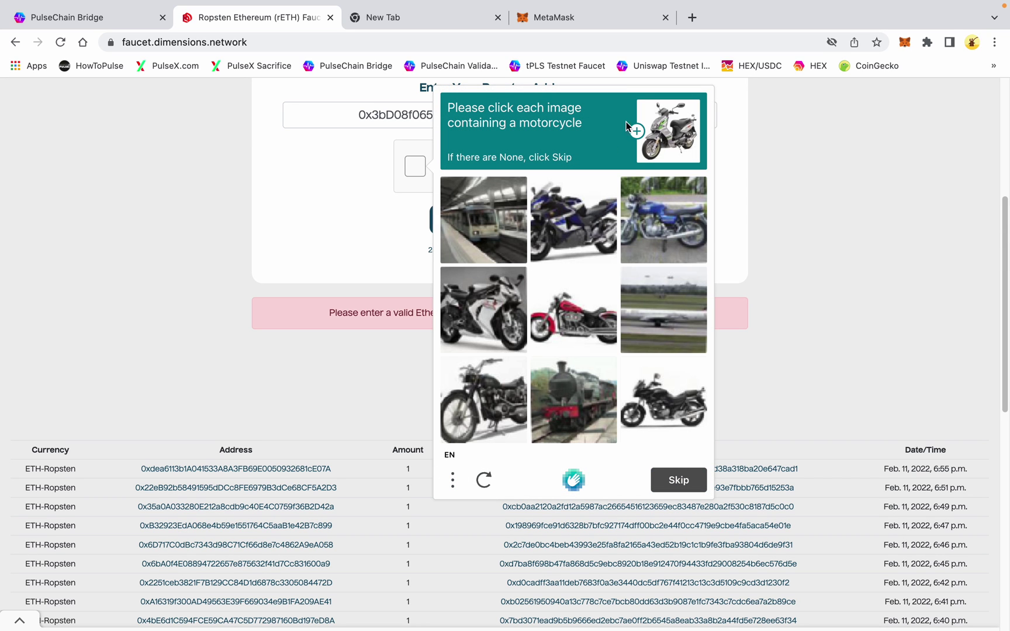
left_click(649, 216)
left_click(583, 218)
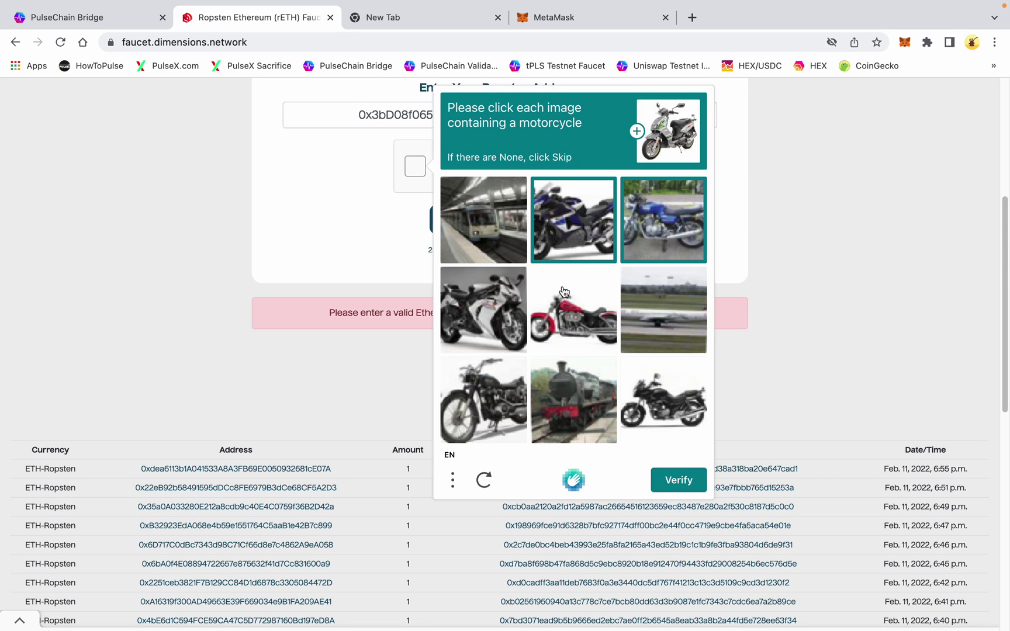
left_click(494, 329)
left_click(569, 320)
left_click(659, 404)
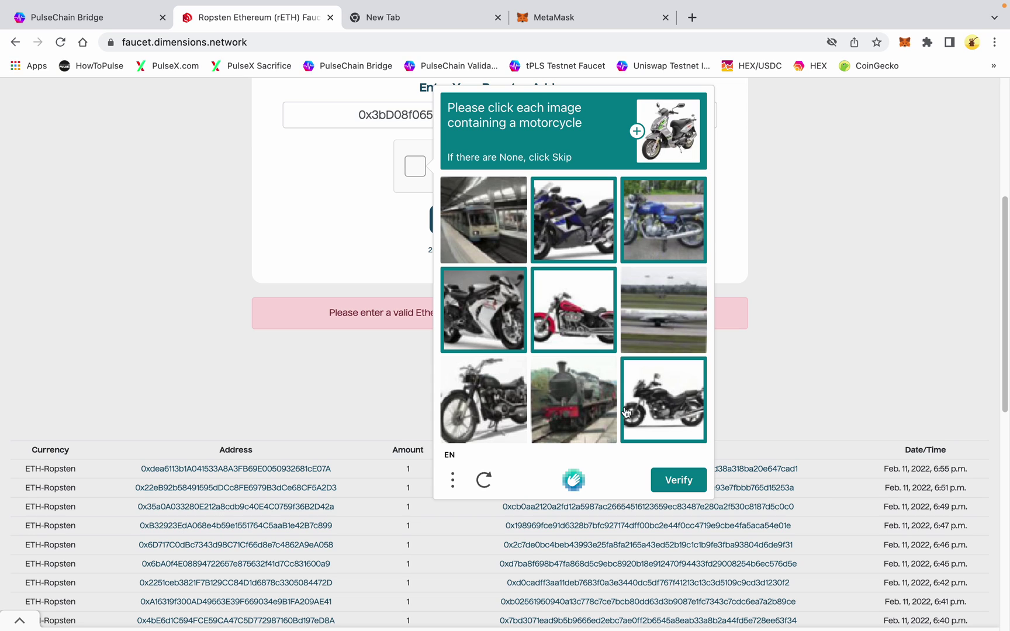
left_click(492, 419)
left_click(675, 483)
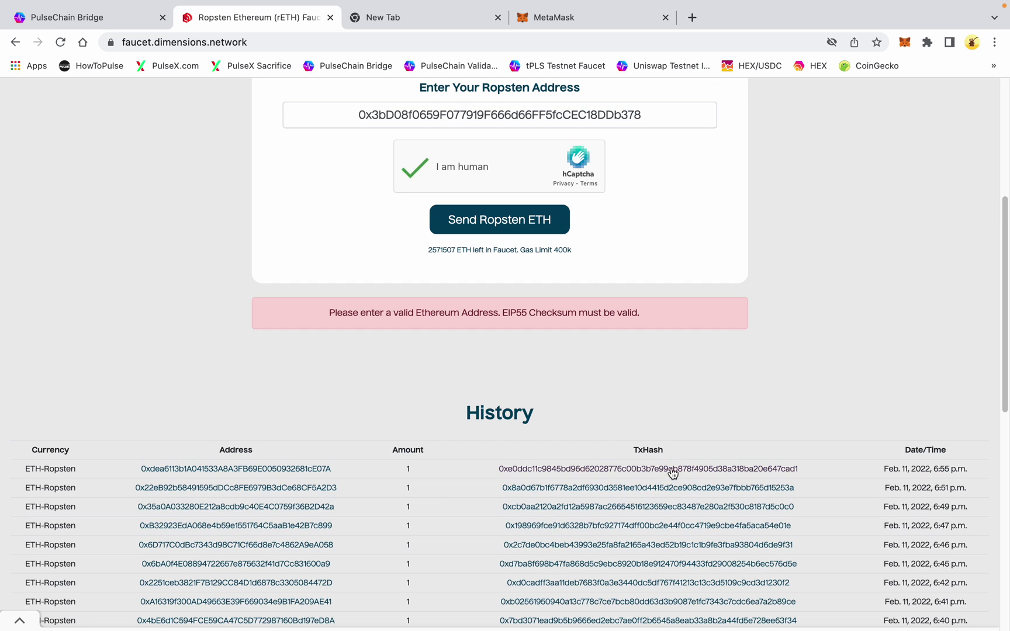
left_click(514, 229)
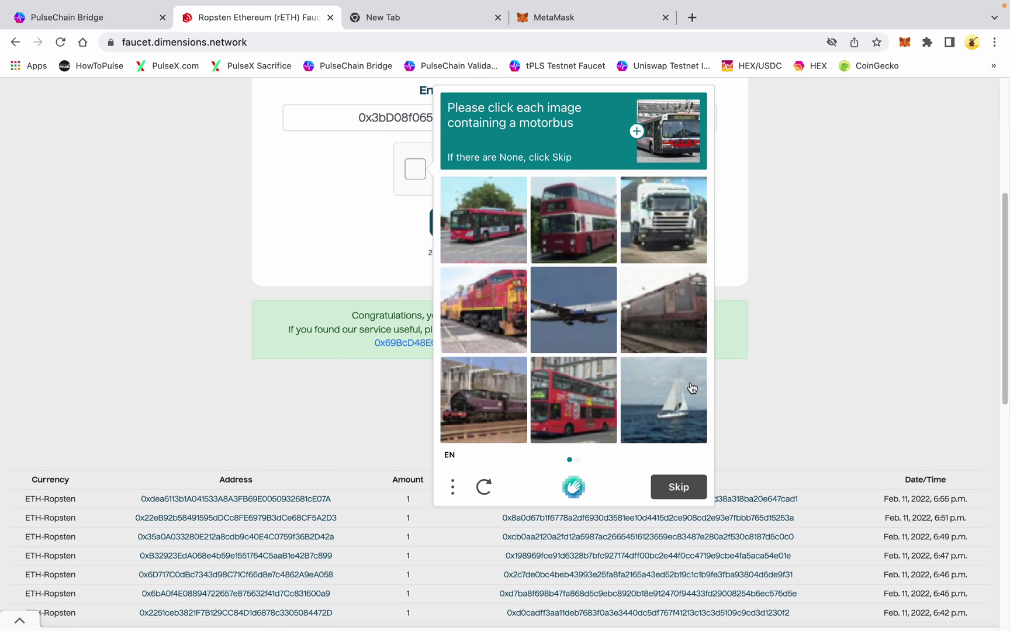
Solve both rounds of the motorbus image verification and try to request Ropsten ETH again for the same address.
left_click(499, 205)
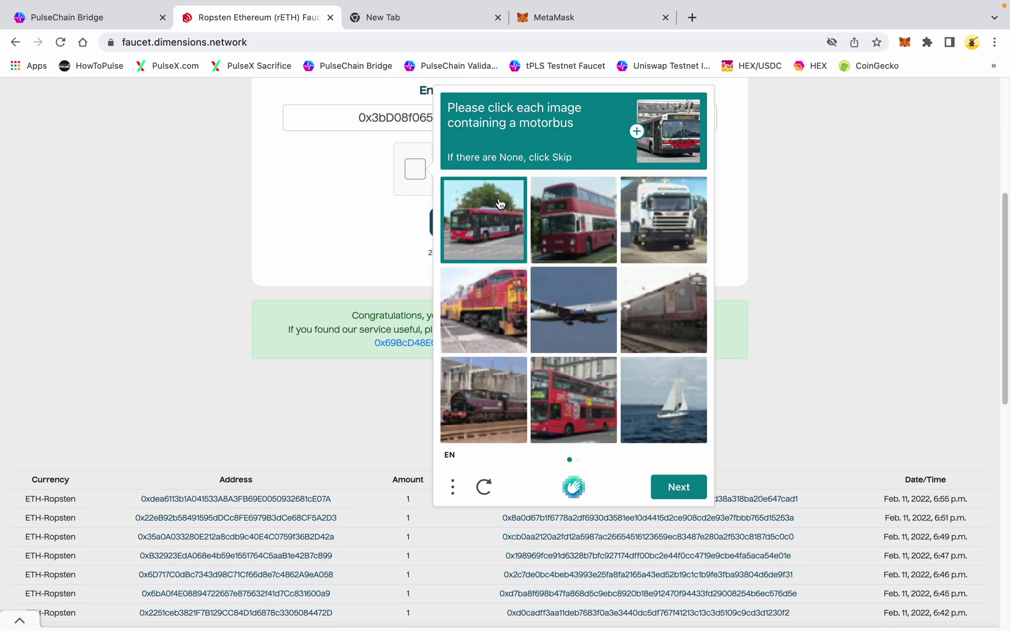
left_click(581, 216)
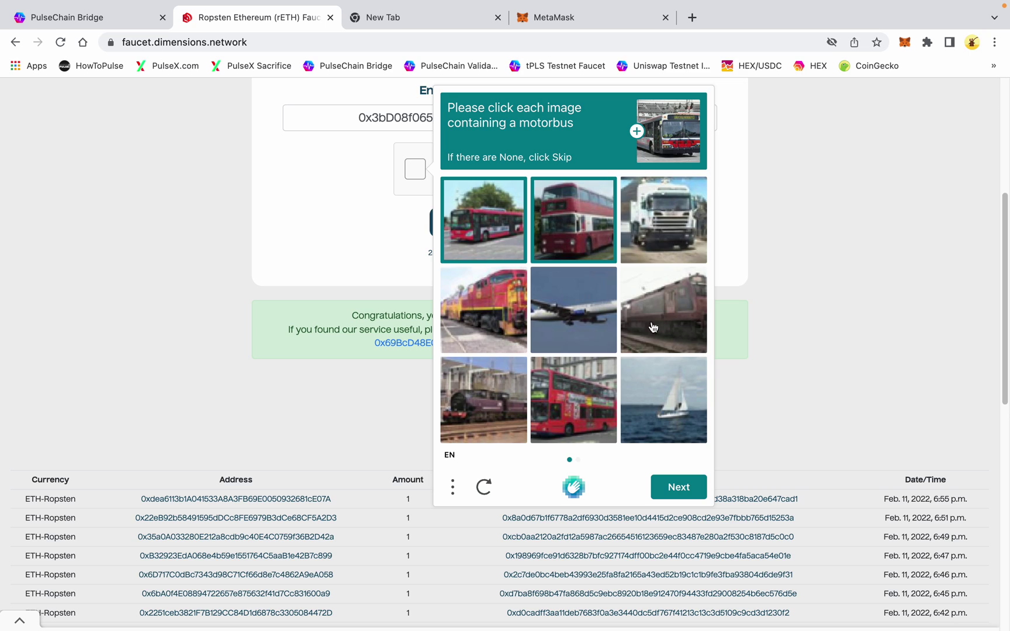
left_click(543, 397)
left_click(679, 496)
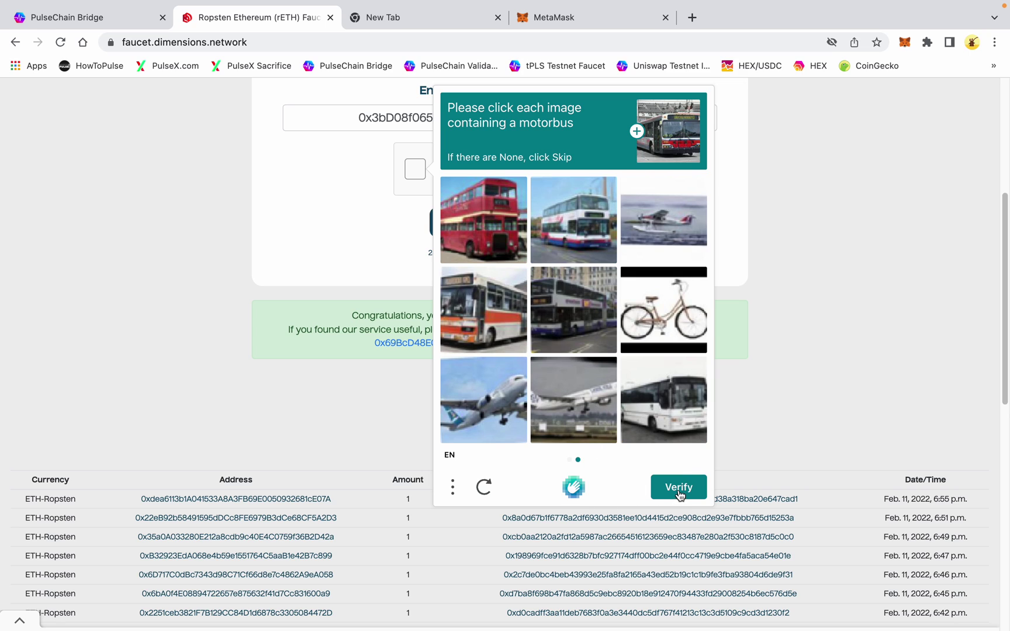
left_click(505, 241)
left_click(565, 231)
left_click(509, 298)
left_click(570, 299)
left_click(658, 404)
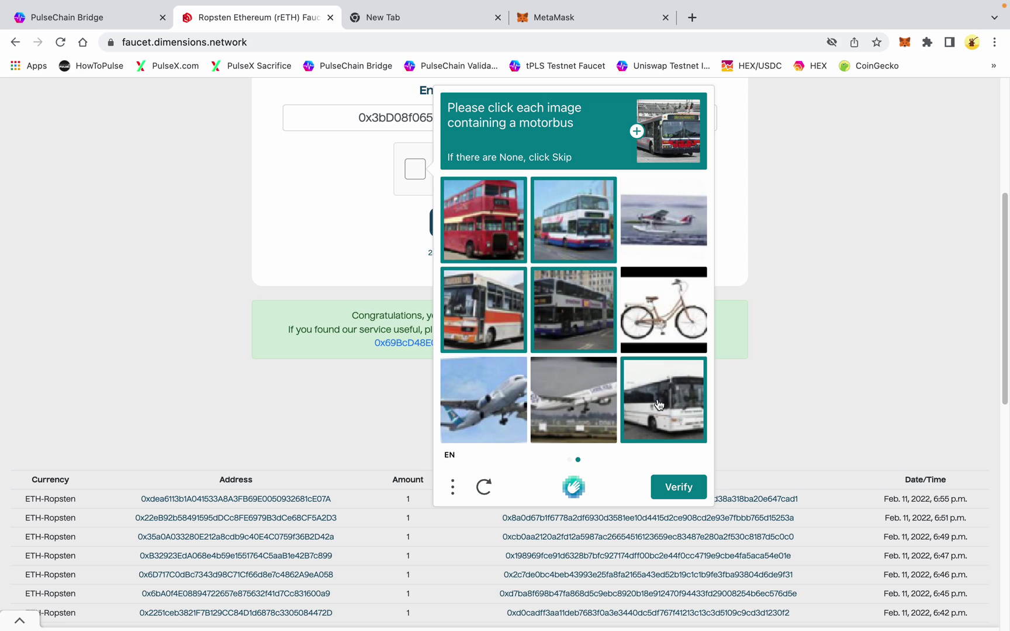
left_click(677, 486)
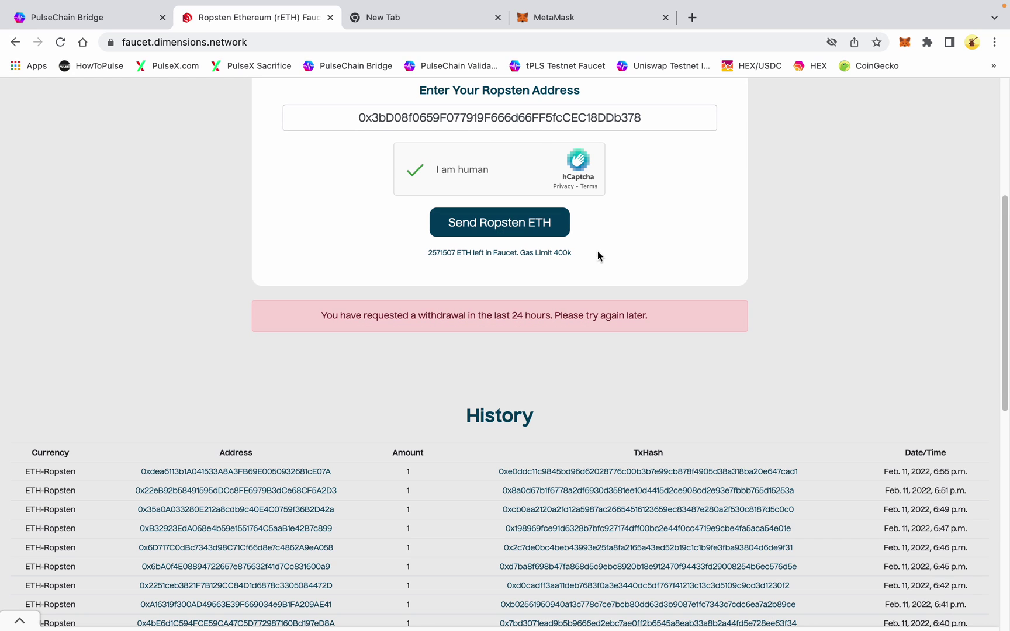
scroll(647, 251, "up", 5)
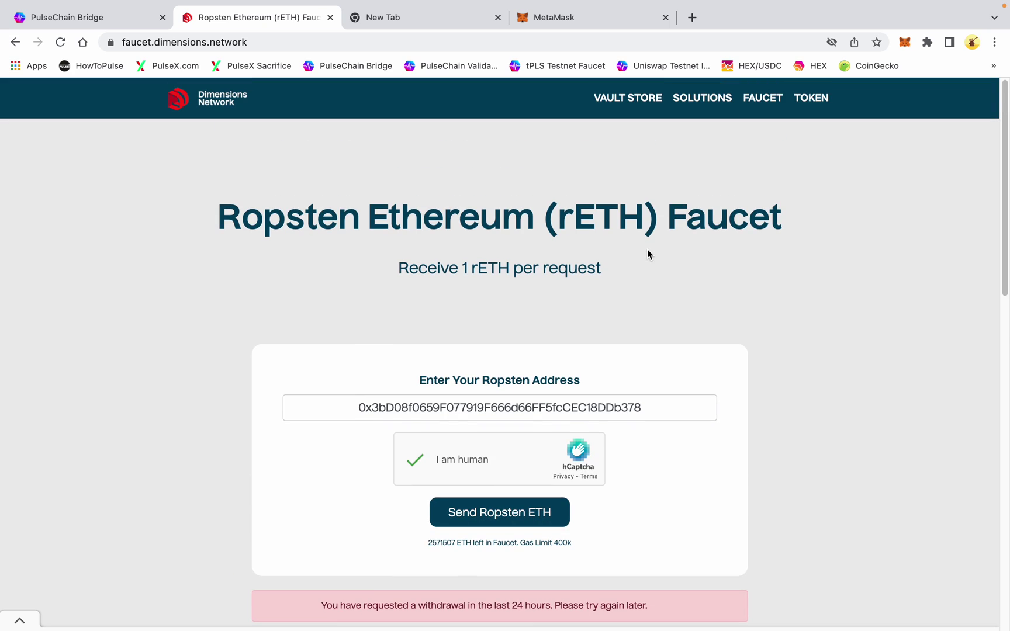
In MetaMask, start connecting a Trezor hardware wallet and allow it to read public keys once for this session.
left_click(590, 21)
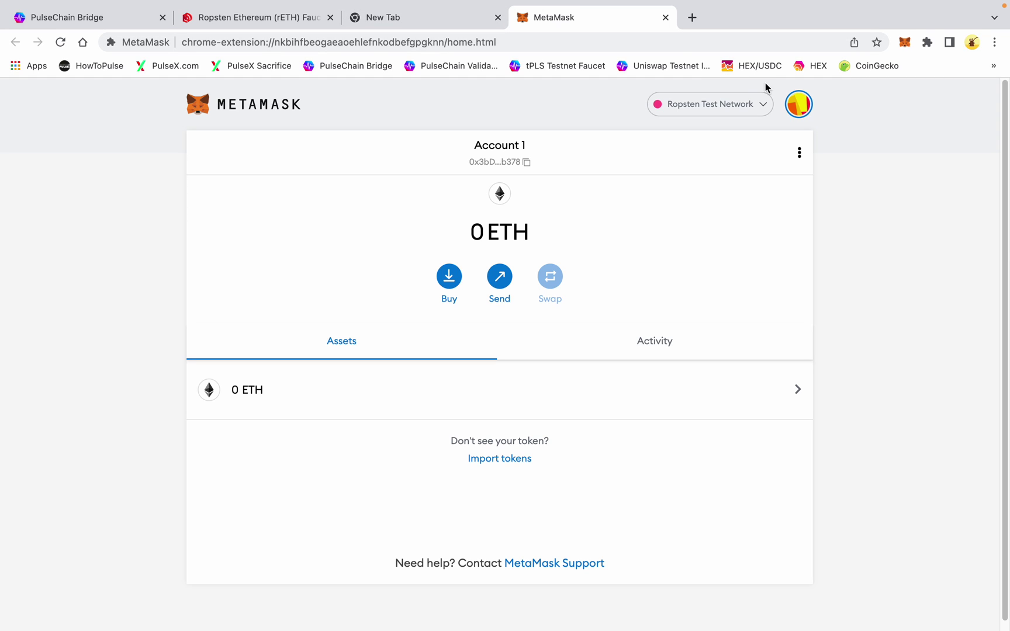
left_click(804, 111)
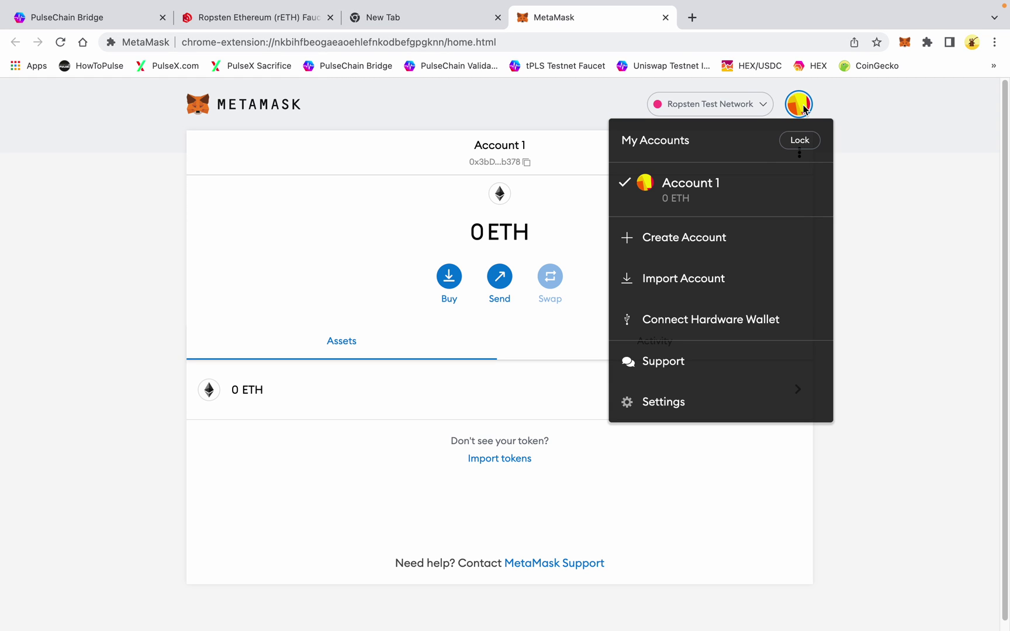
left_click(716, 318)
left_click(527, 256)
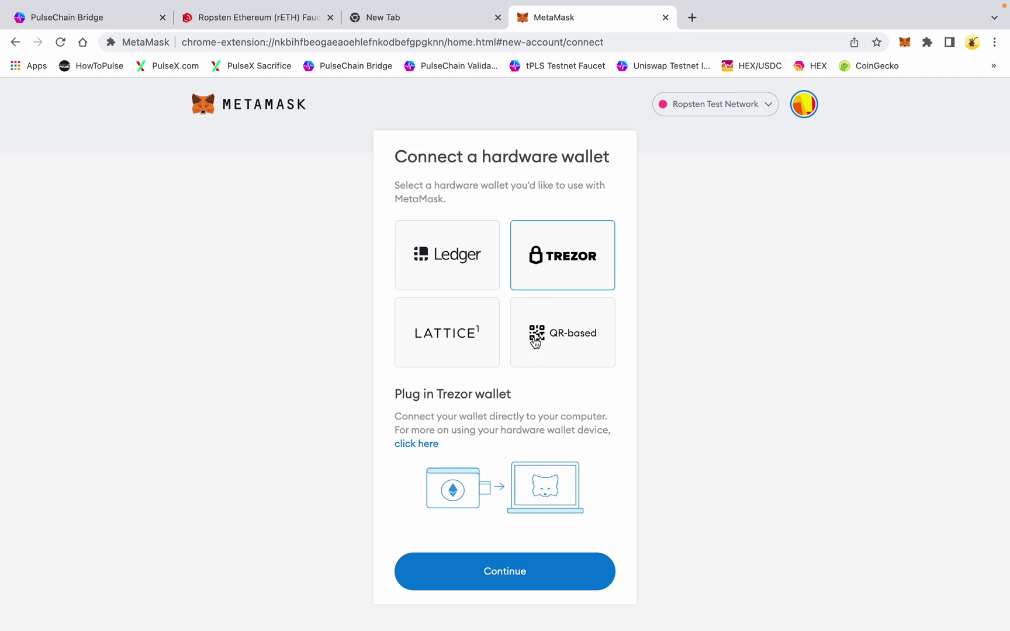
left_click(522, 572)
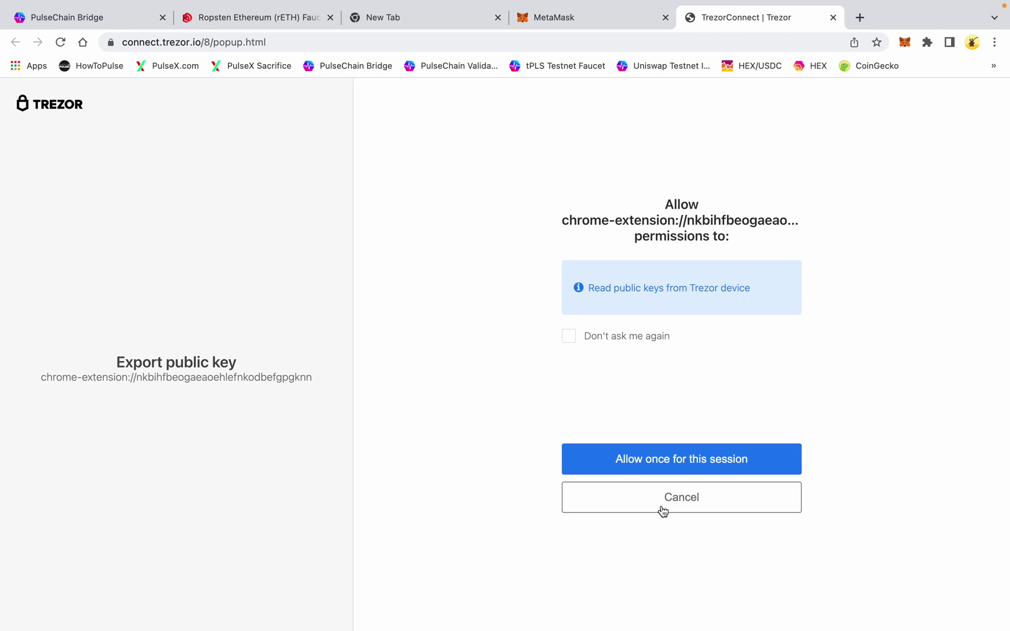
left_click(670, 463)
left_click(671, 463)
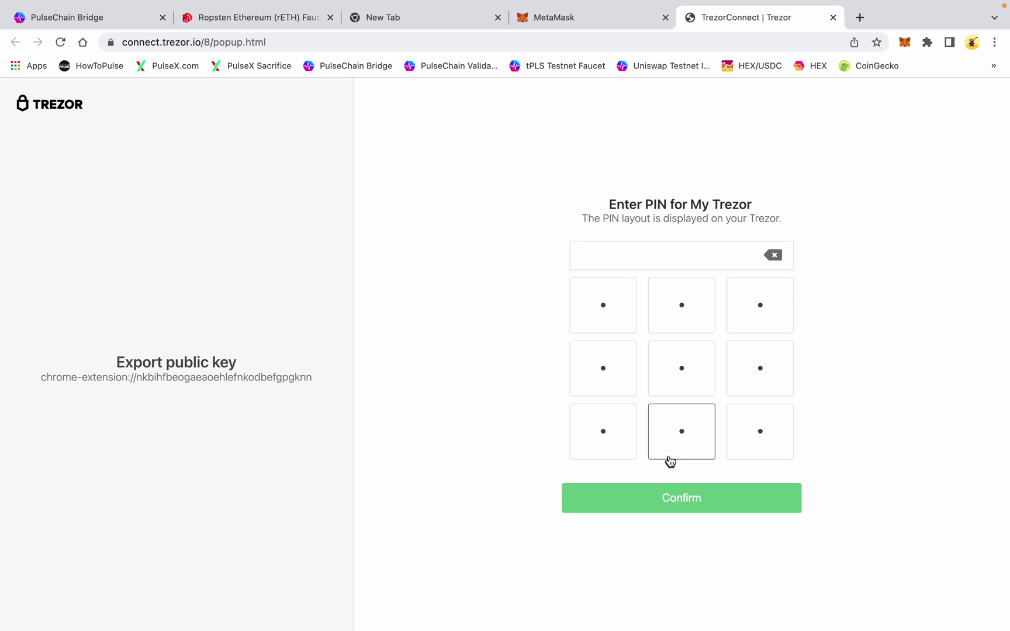
Enter the Trezor device PIN and leave the passphrase blank to access the default wallet.
left_click(692, 322)
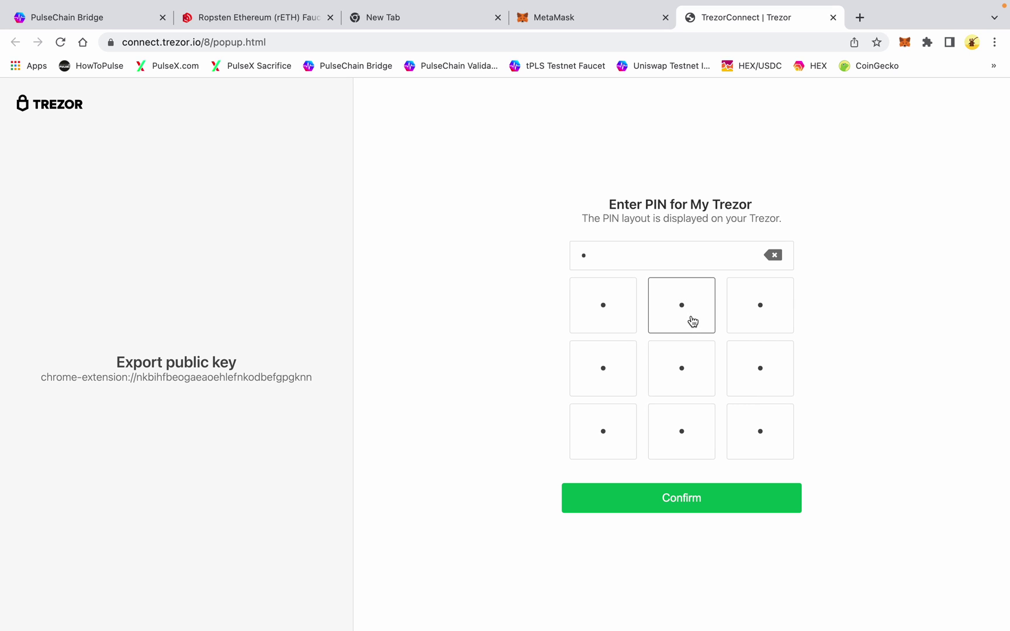
left_click(764, 422)
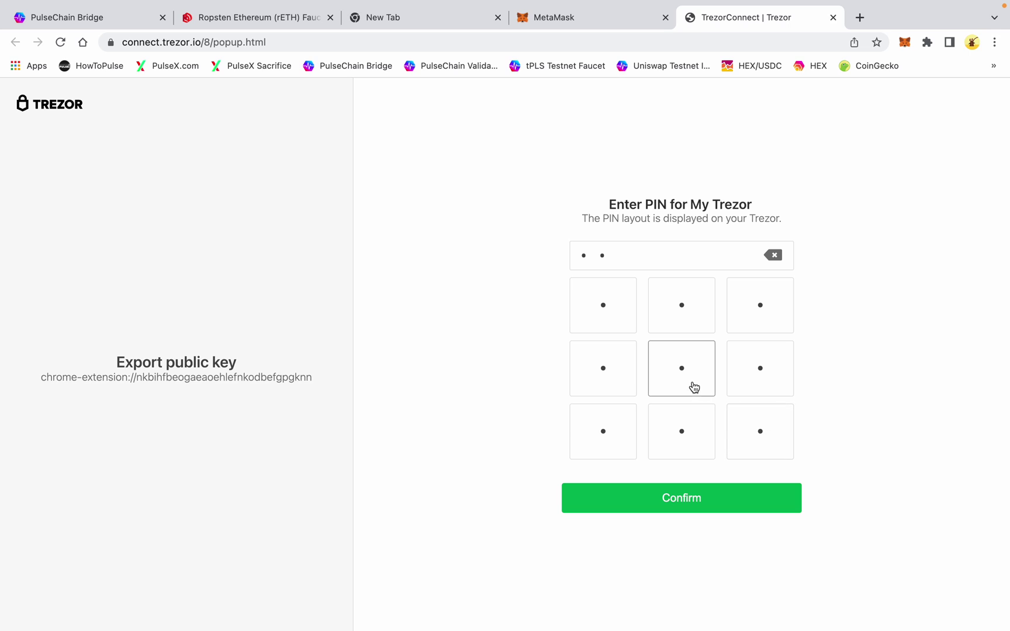
left_click(620, 434)
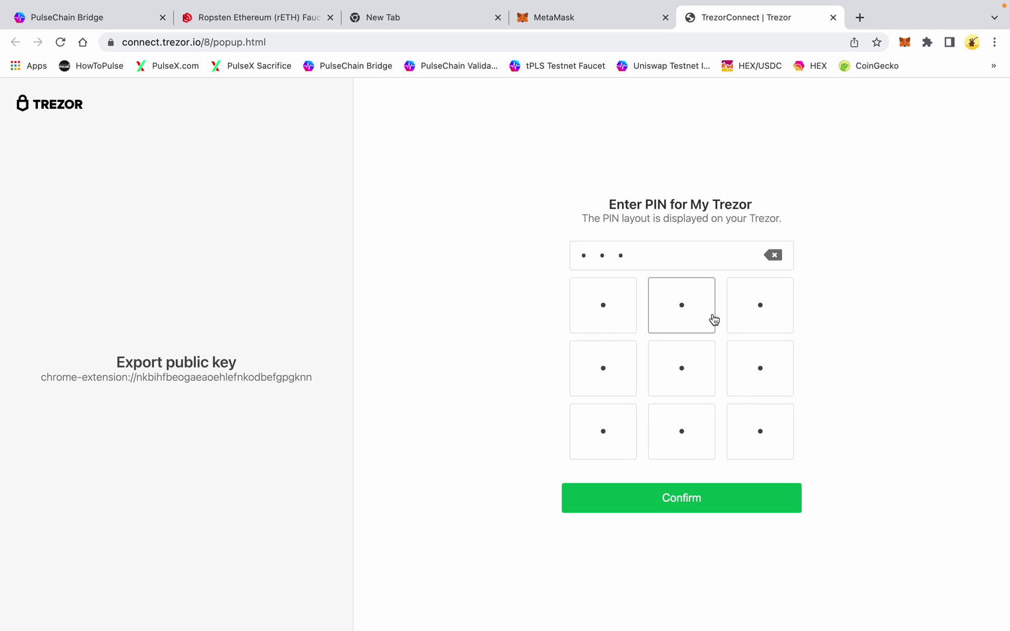
left_click(750, 310)
left_click(716, 512)
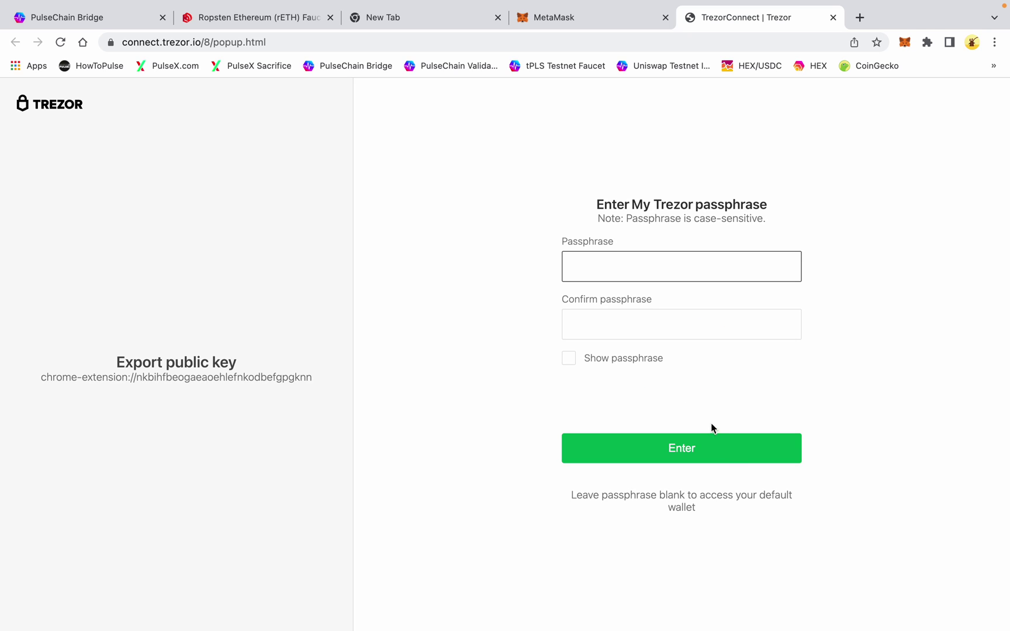
left_click(711, 446)
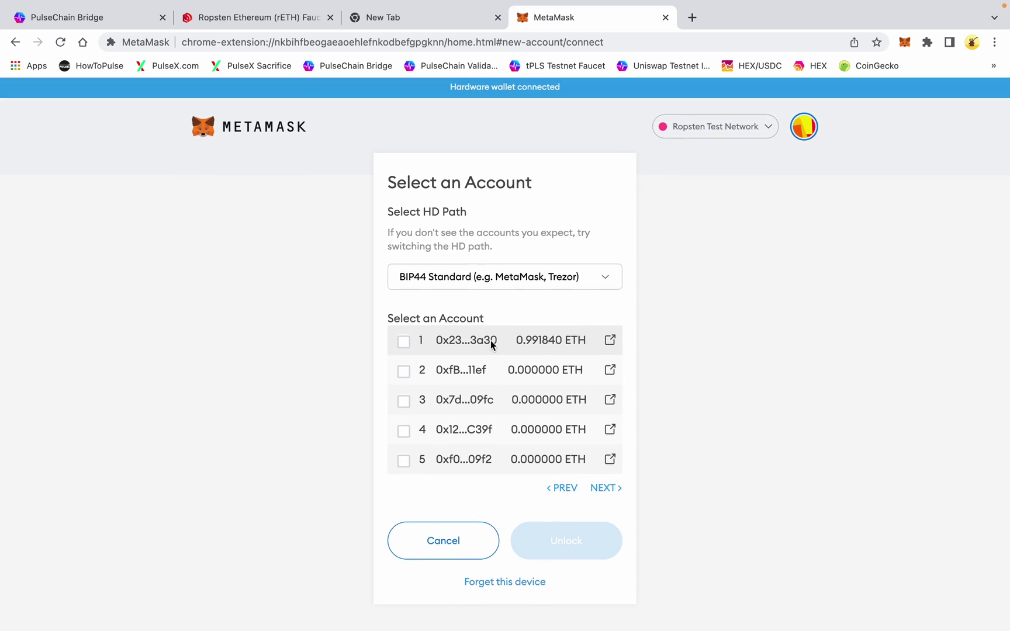
Select accounts 1 and 2 of the connected Trezor and unlock them in MetaMask.
left_click(407, 344)
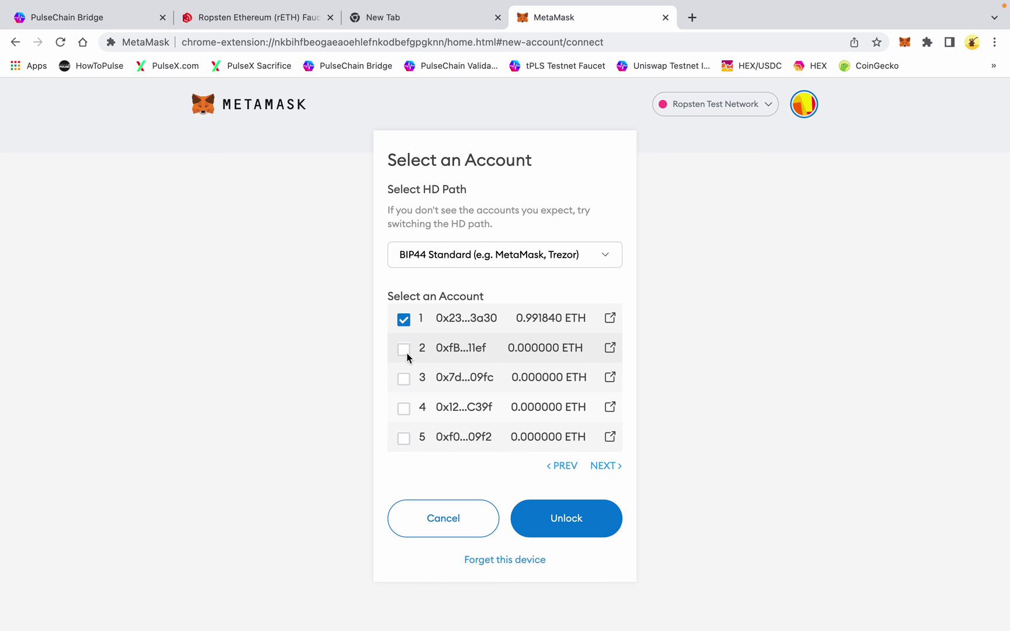
left_click(404, 350)
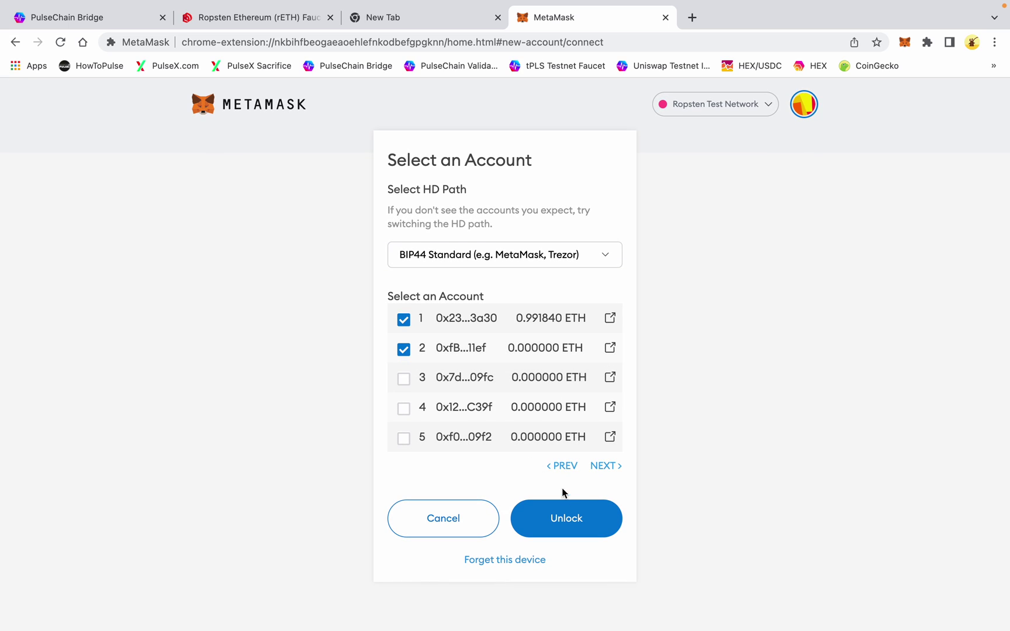
left_click(577, 519)
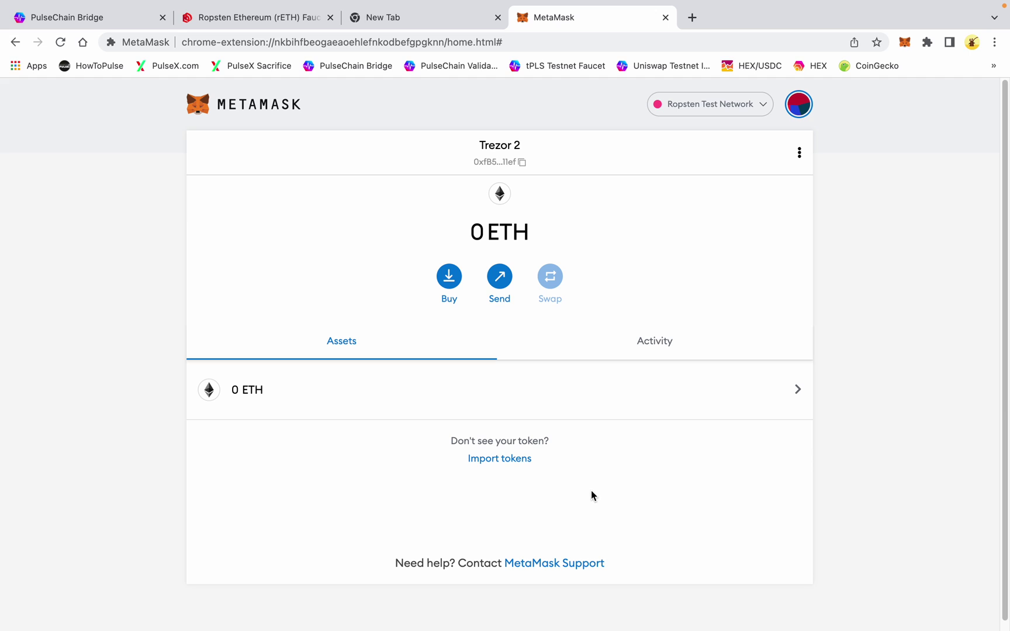
Switch MetaMask to the Trezor 1 account and select the PulseChain Testnet network.
left_click(790, 111)
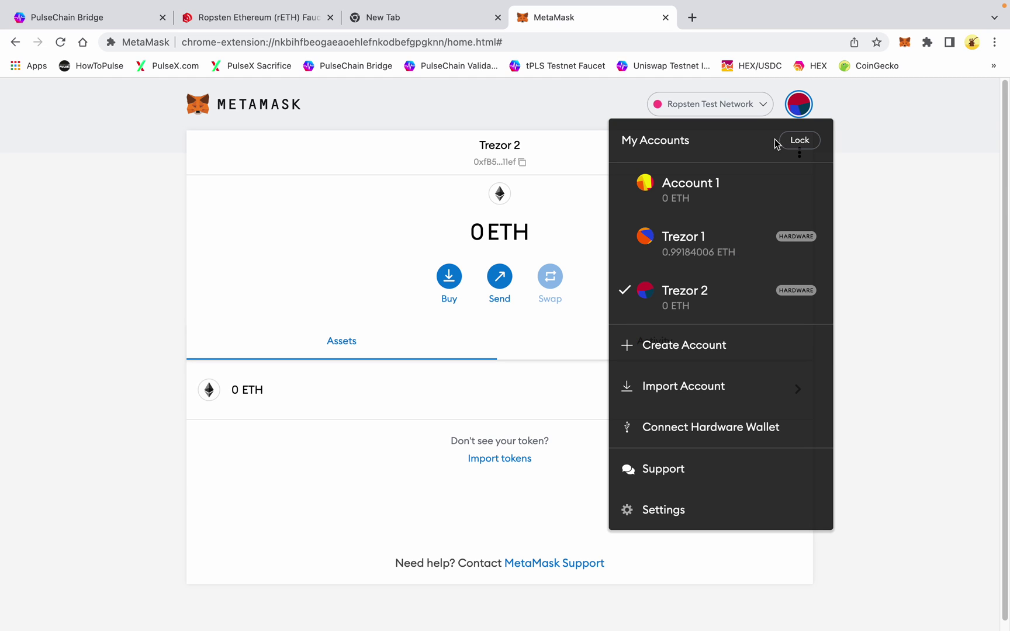
left_click(710, 241)
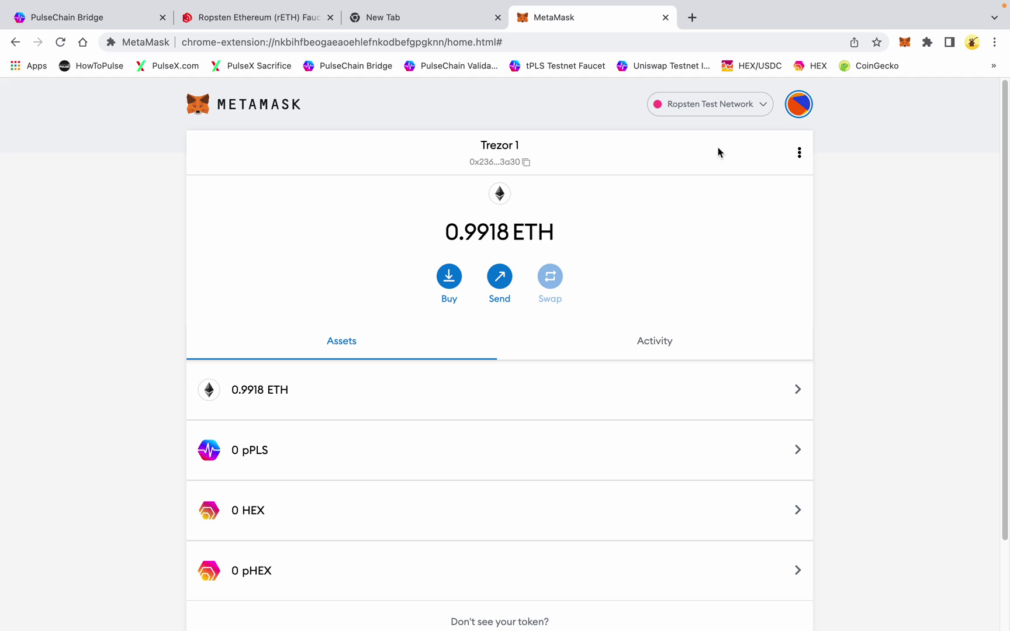
left_click(729, 112)
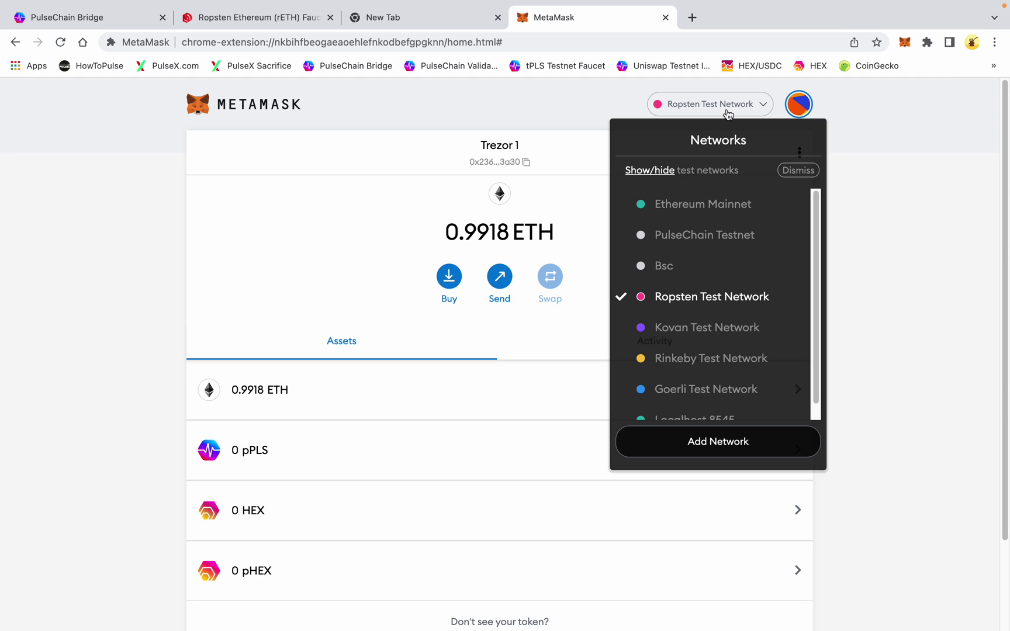
left_click(694, 239)
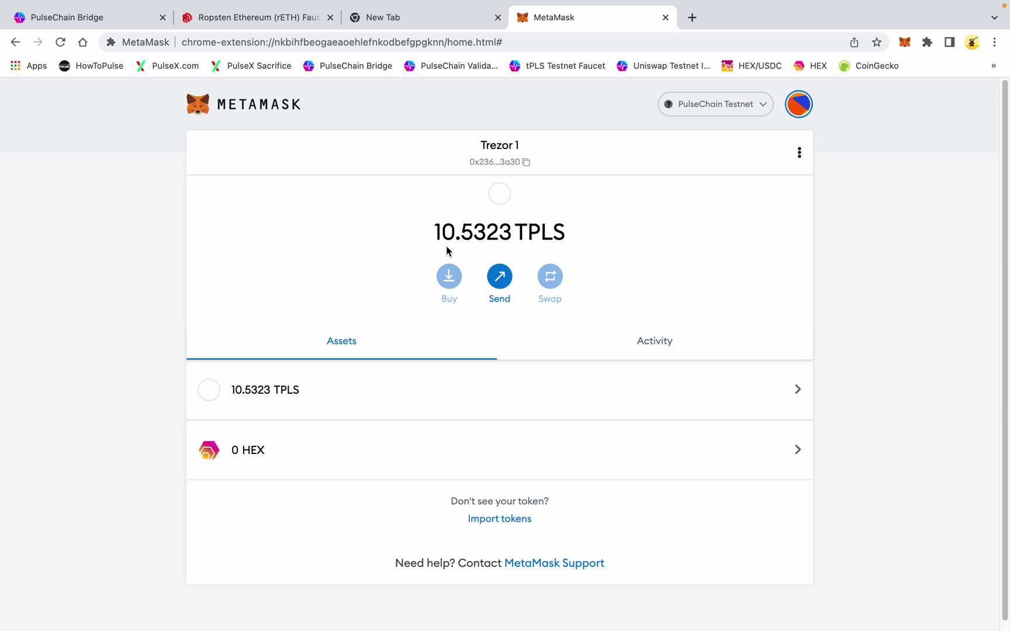
View the Trezor 2 account's token balances on PulseChain Testnet and return to the Trezor 1 account.
left_click(803, 111)
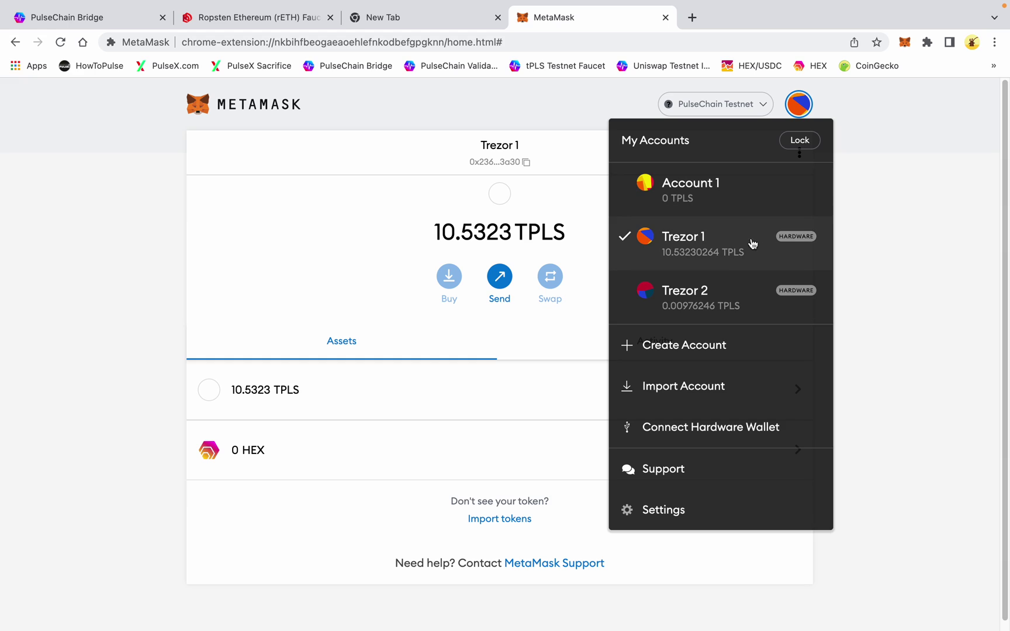
left_click(723, 304)
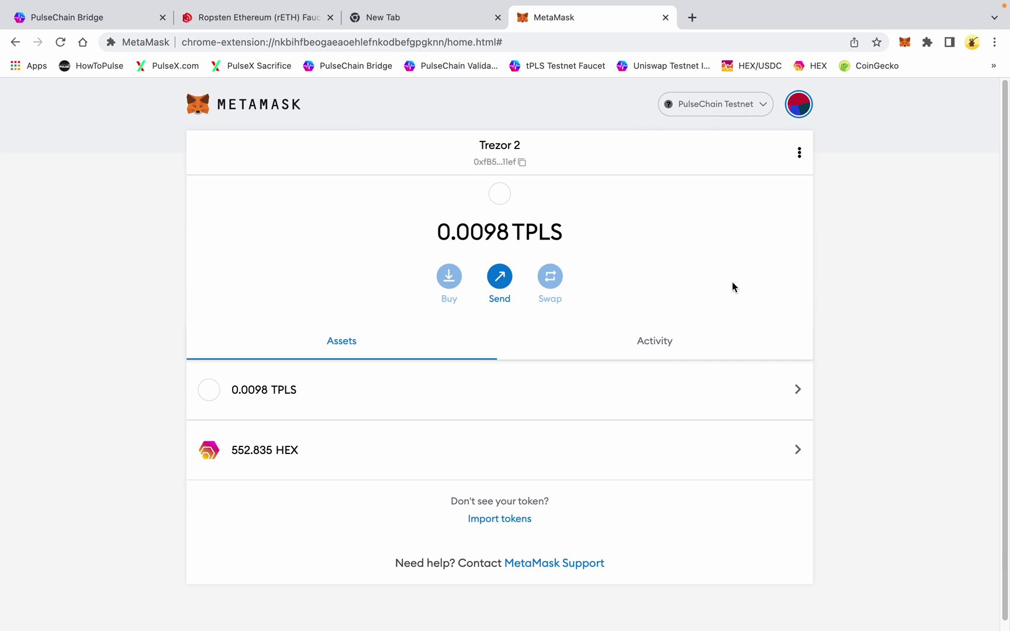
left_click(798, 108)
left_click(714, 249)
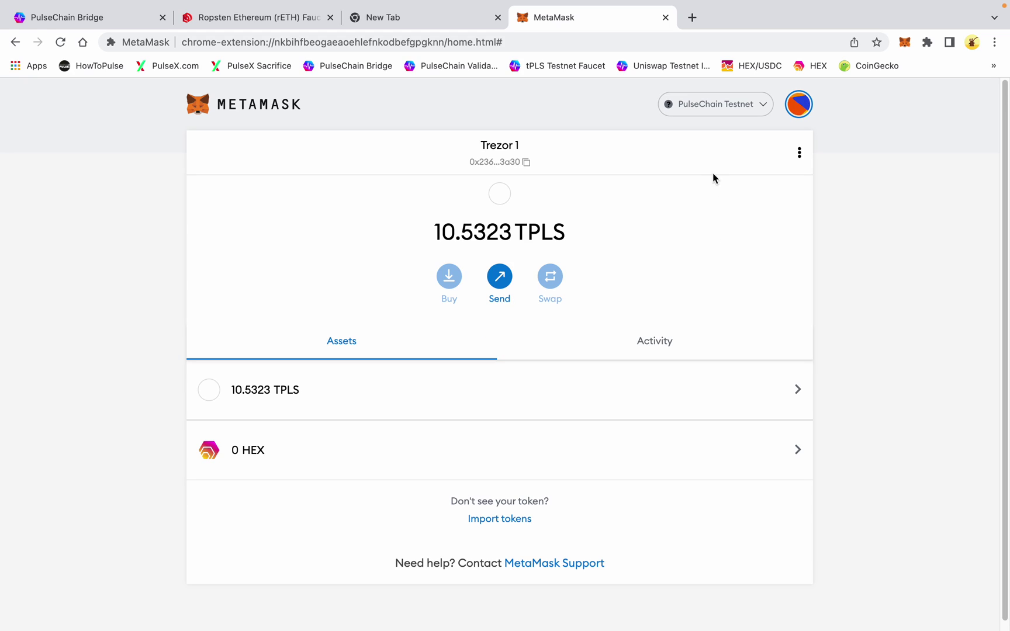
View the Trezor 1 balances on the Ropsten Test Network and switch back to PulseChain Testnet.
left_click(727, 108)
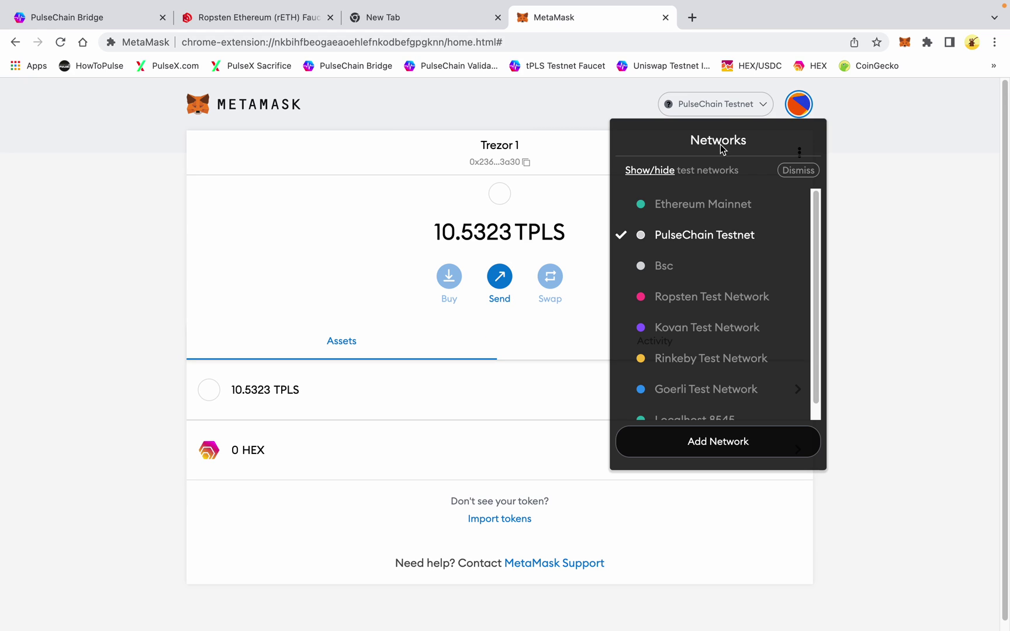
left_click(695, 299)
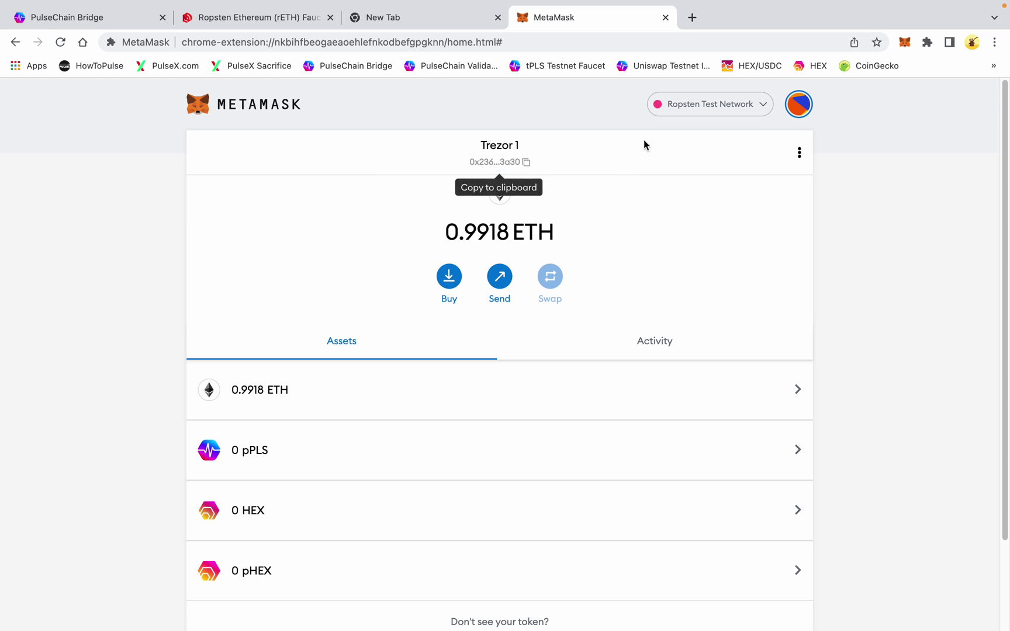
left_click(696, 112)
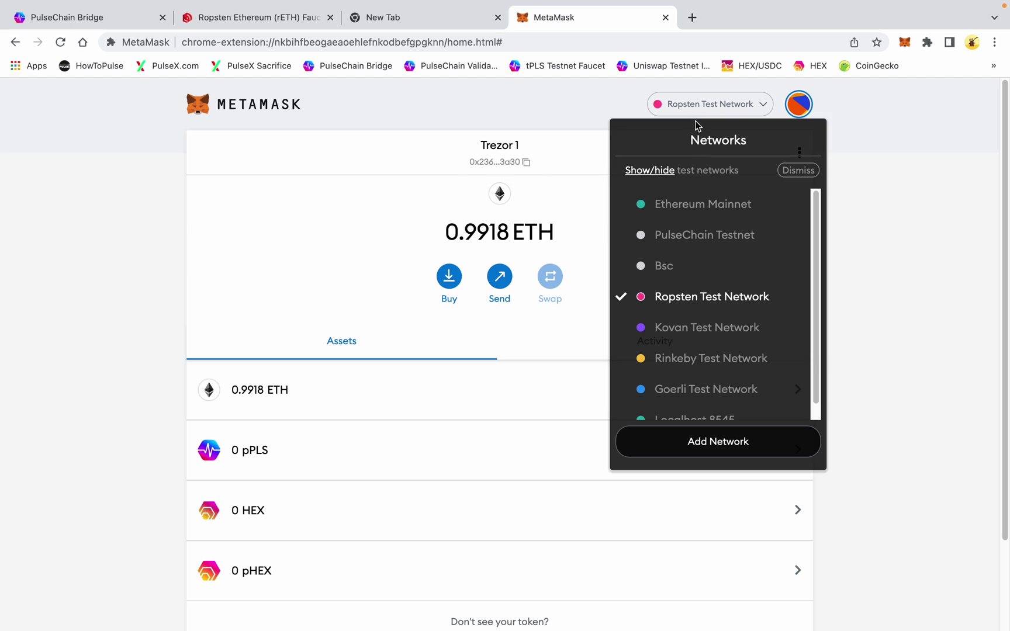
left_click(712, 233)
Connect the Trezor 1 account to the PulseChain Bridge site through MetaMask.
left_click(111, 24)
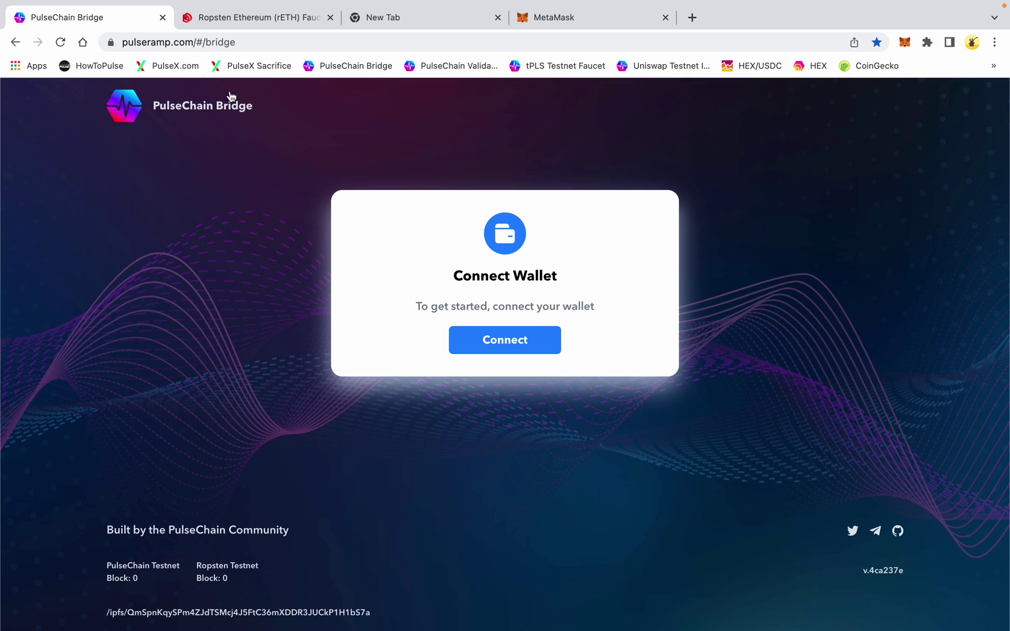
left_click(513, 339)
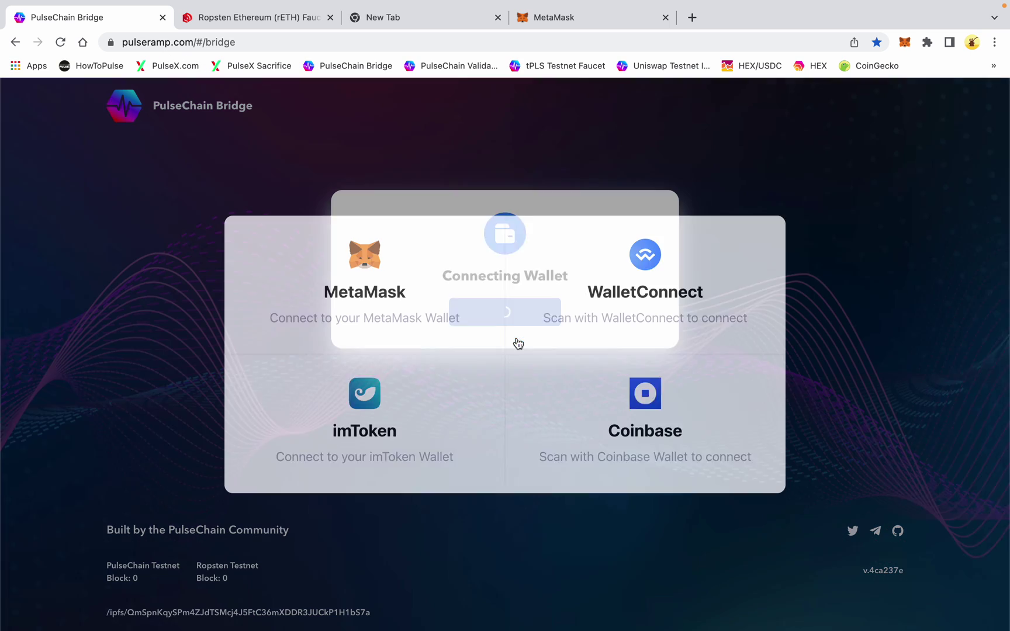
left_click(397, 294)
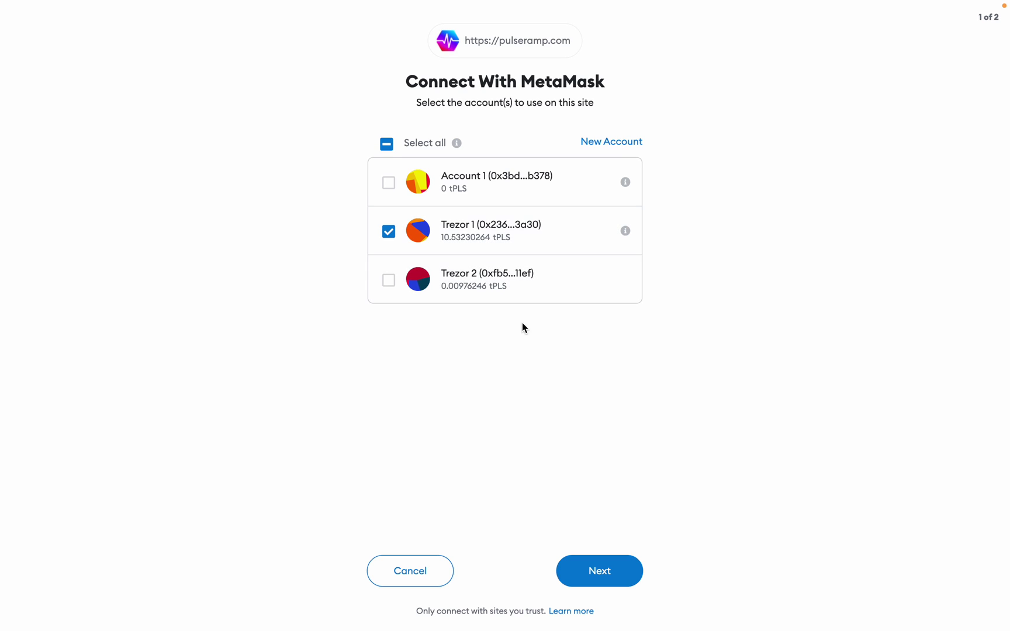
left_click(615, 576)
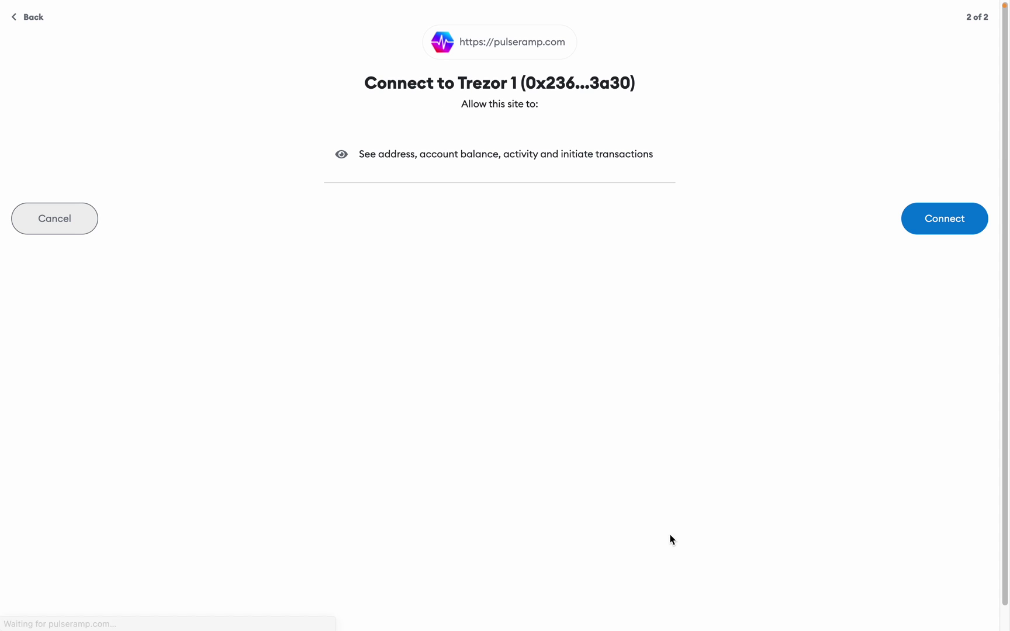
left_click(949, 217)
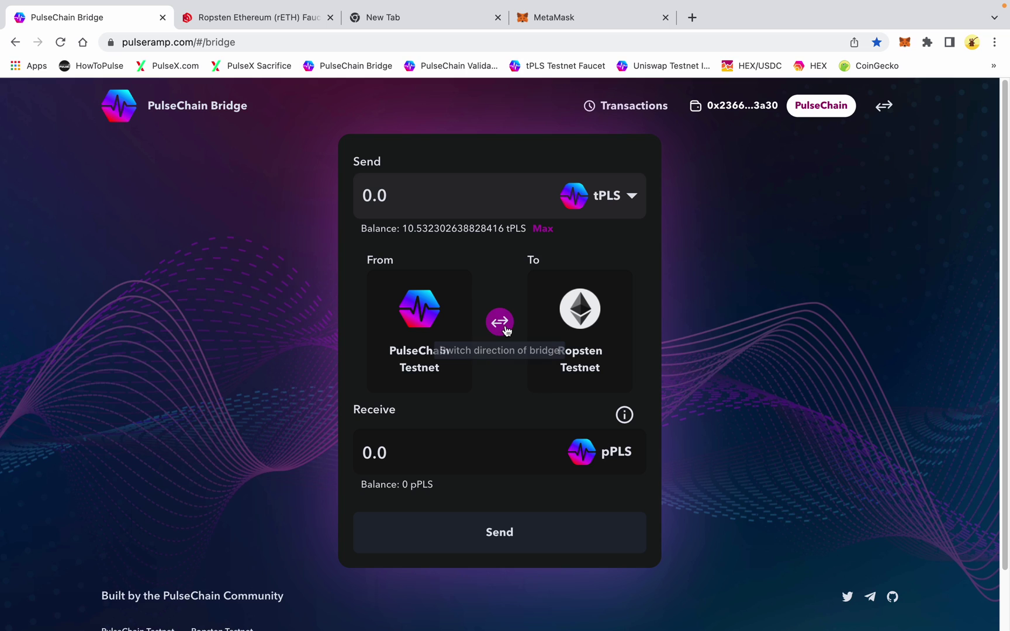
Send 4 tPLS from PulseChain Testnet to Ropsten Testnet, confirming the transaction in MetaMask and allowing the Trezor permissions once for this session.
left_click(413, 192)
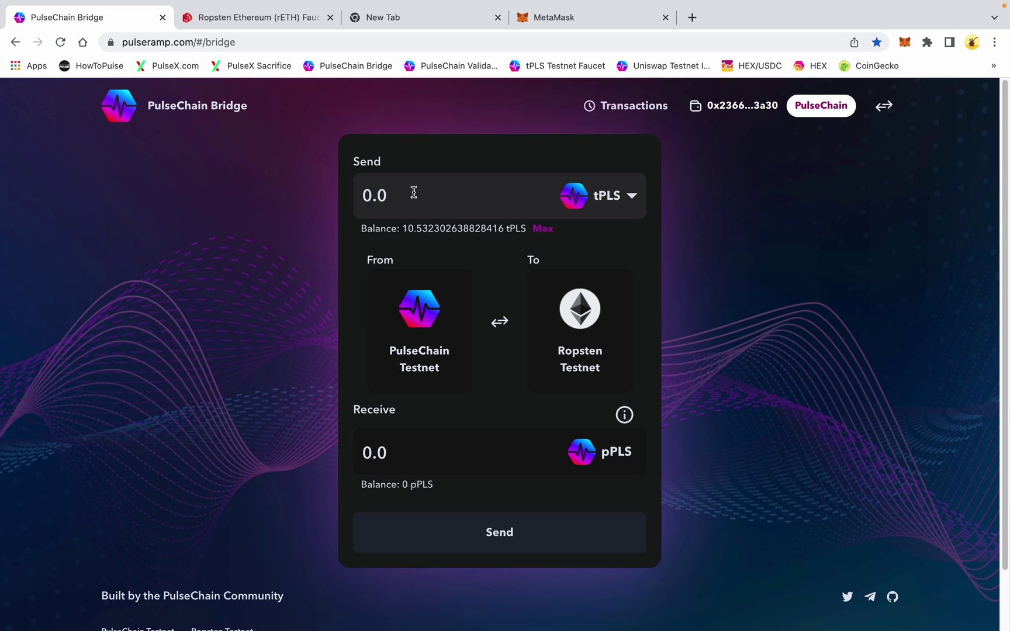
type("4")
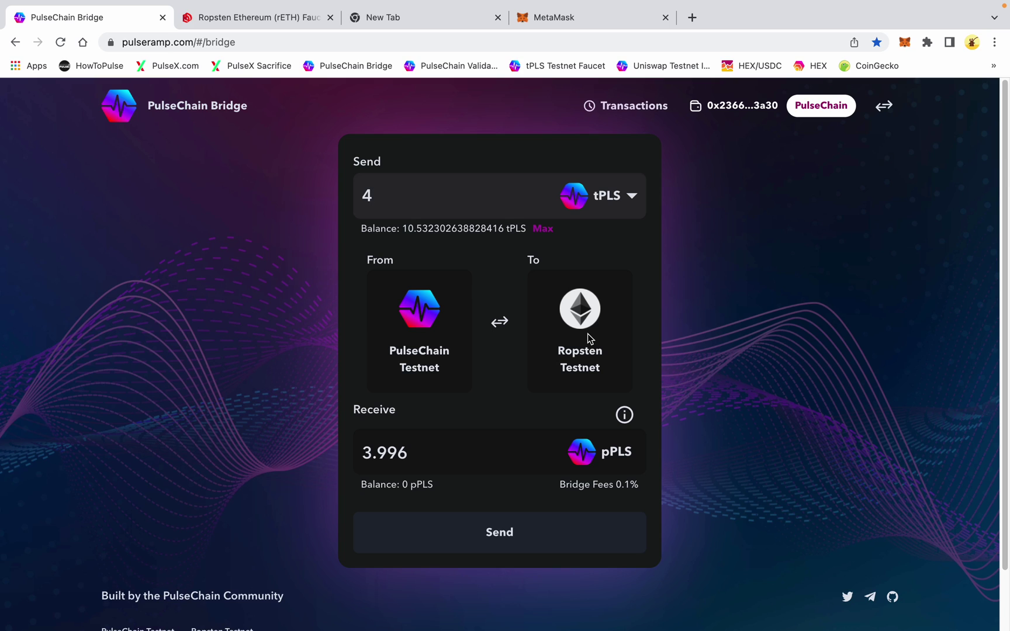
left_click(507, 540)
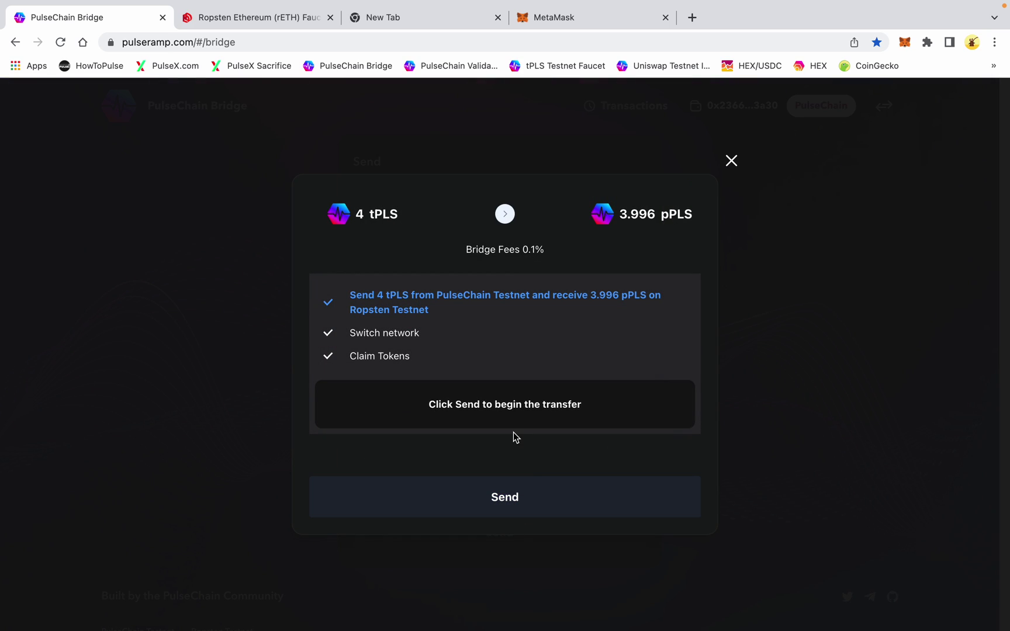
left_click(514, 497)
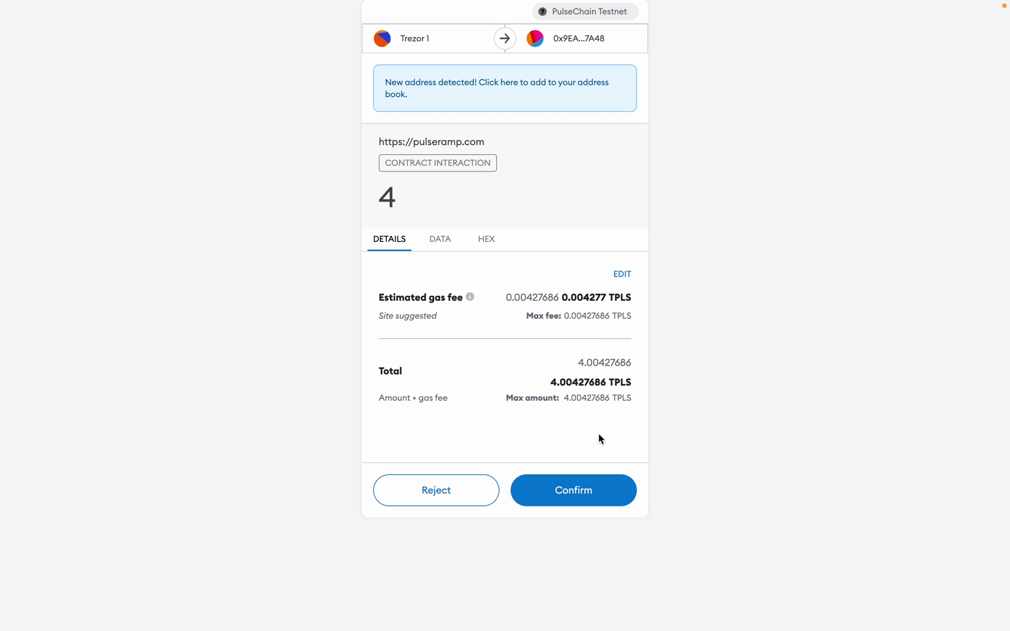
left_click(587, 491)
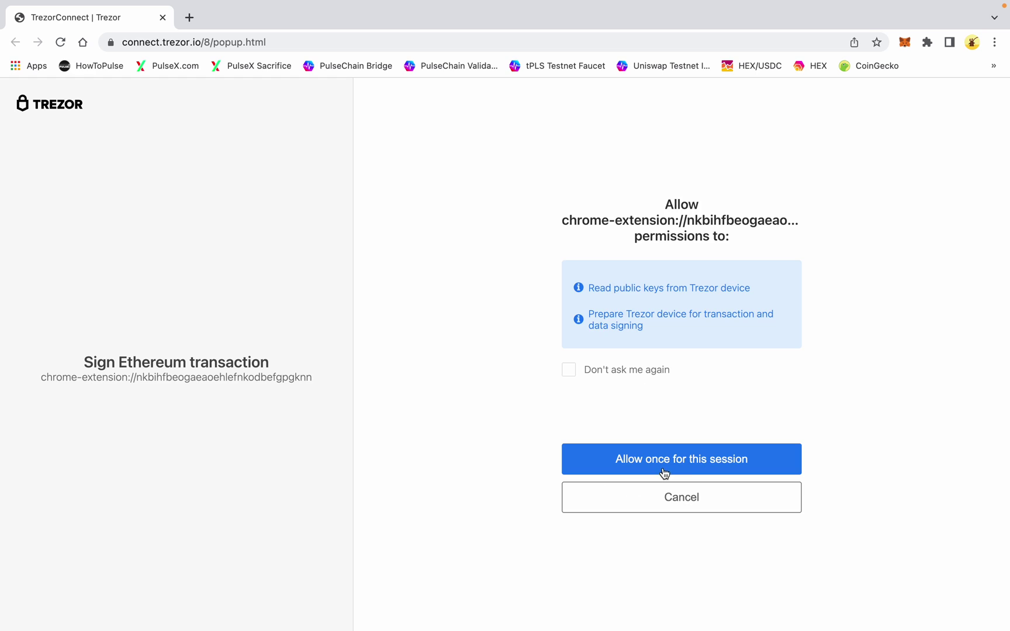
left_click(671, 460)
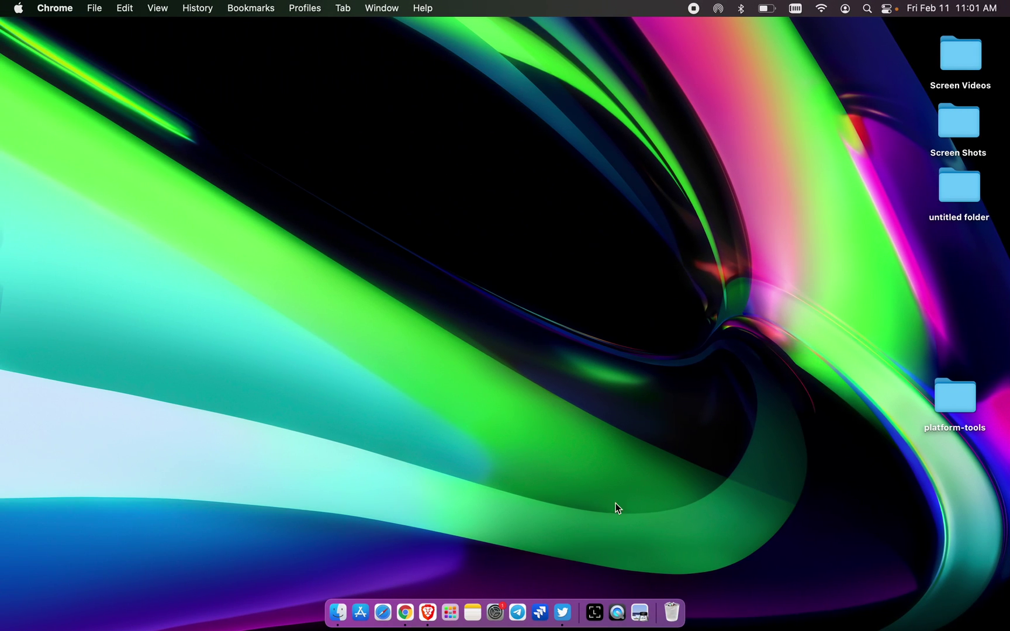
Return to the PulseChain Bridge page and approve switching the wallet to the Ropsten Test Network.
left_click(412, 608)
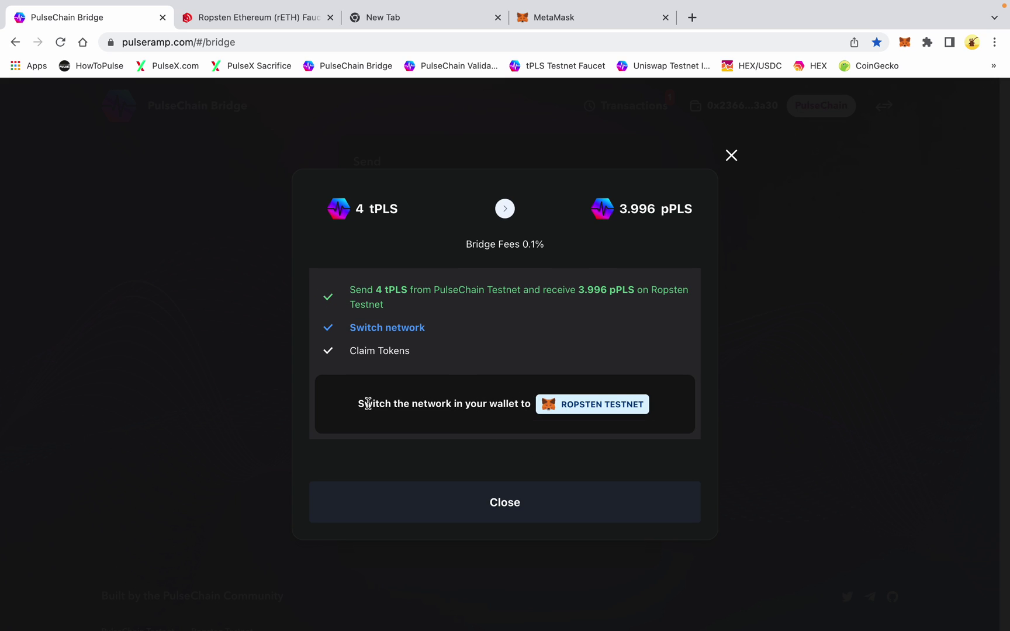
left_click(579, 404)
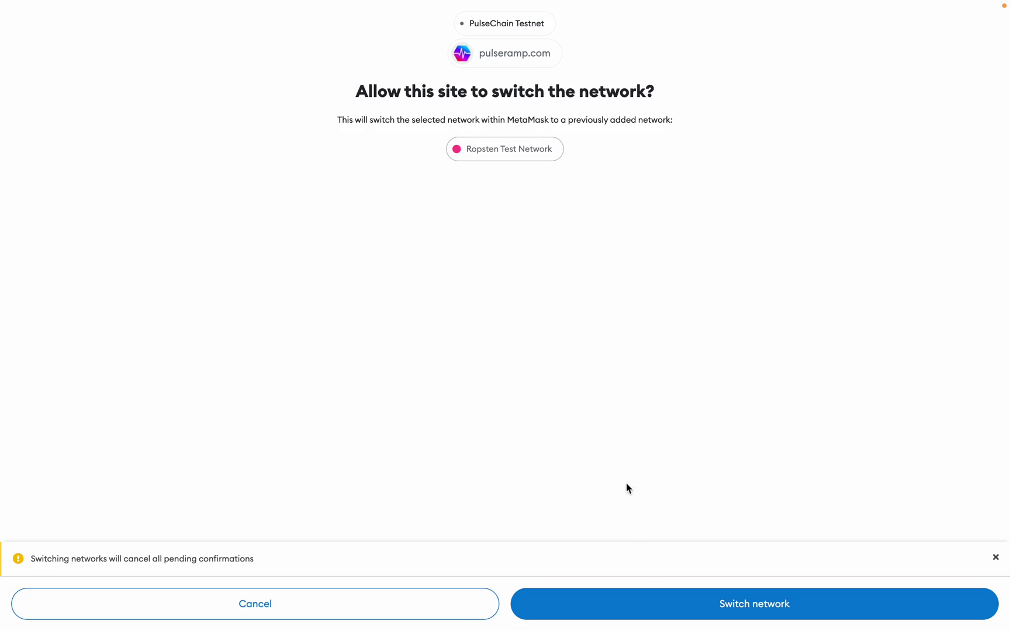
left_click(748, 608)
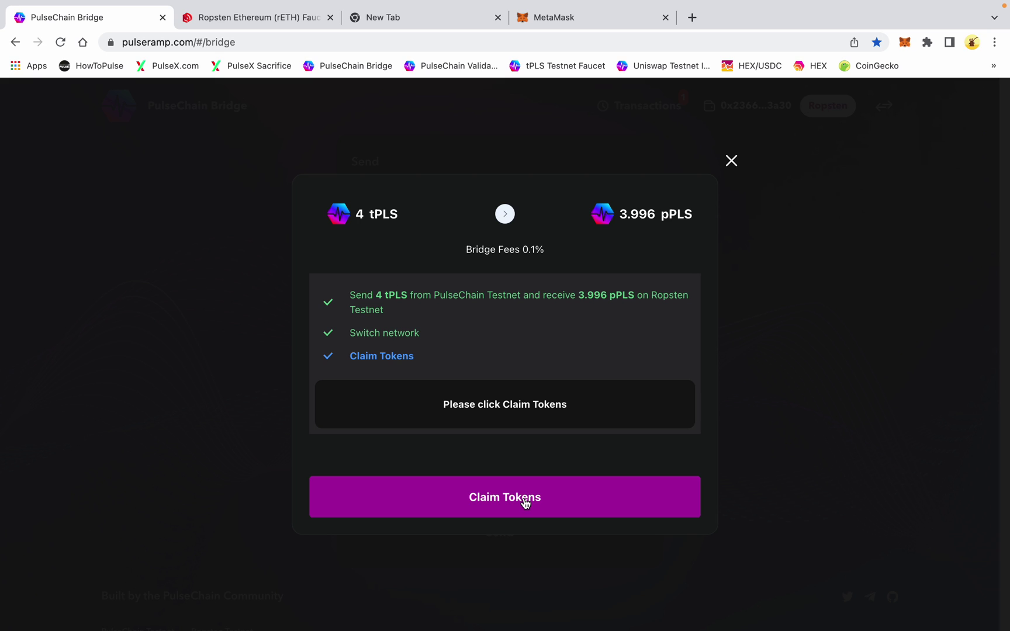
Claim the bridged pPLS tokens, confirm the transaction in MetaMask and Trezor Connect, and return to the bridge page.
left_click(505, 500)
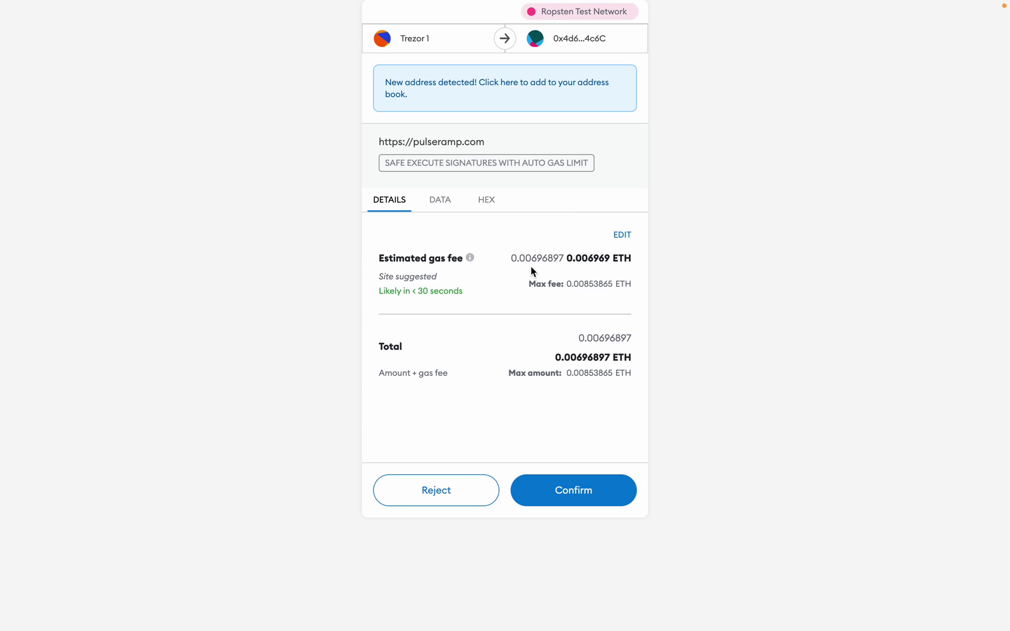
left_click(572, 476)
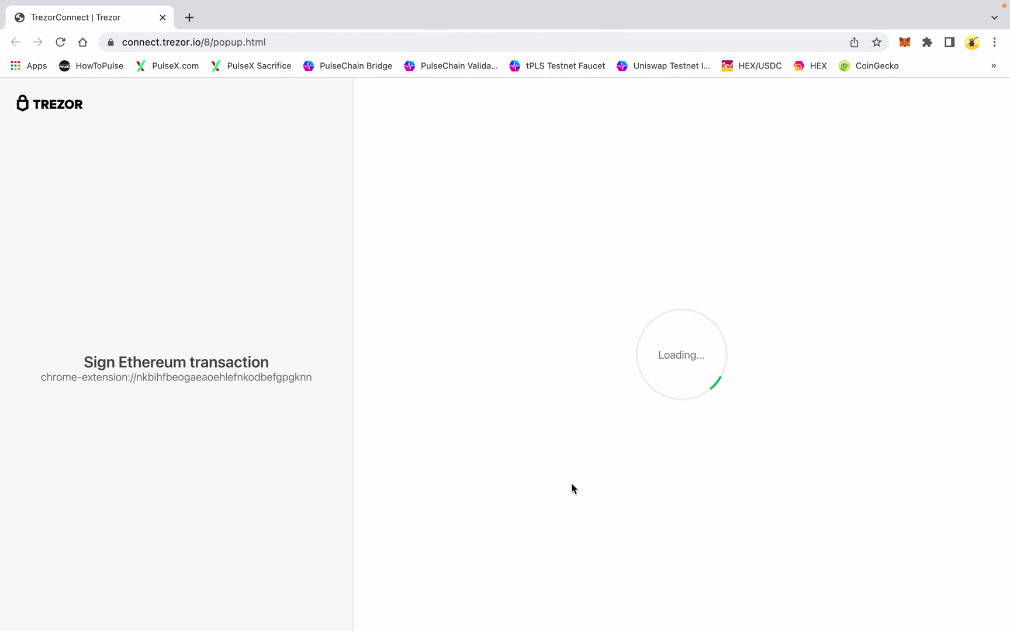
left_click(670, 459)
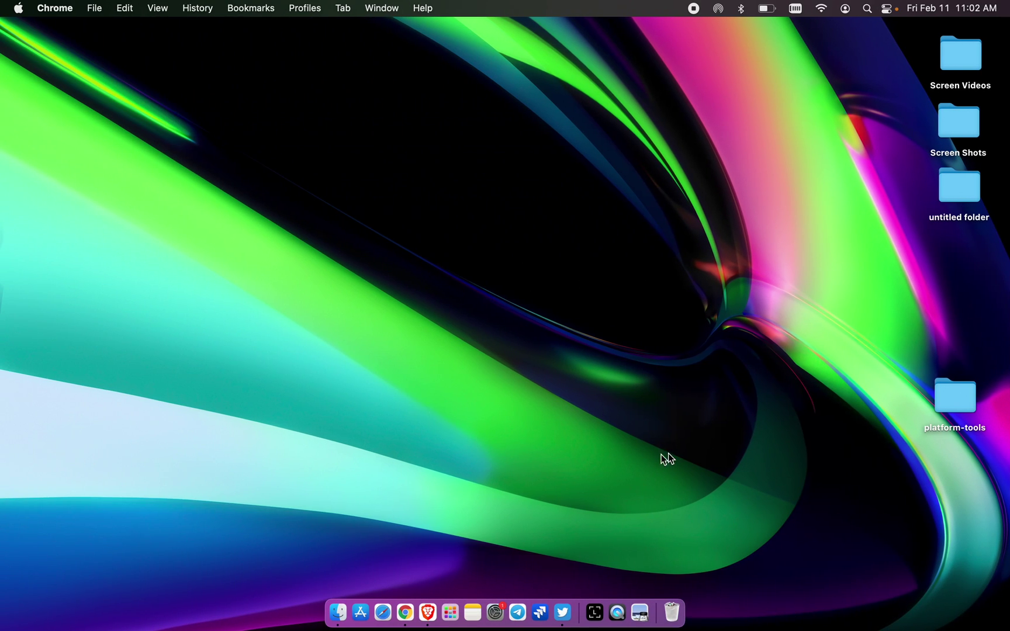
left_click(405, 612)
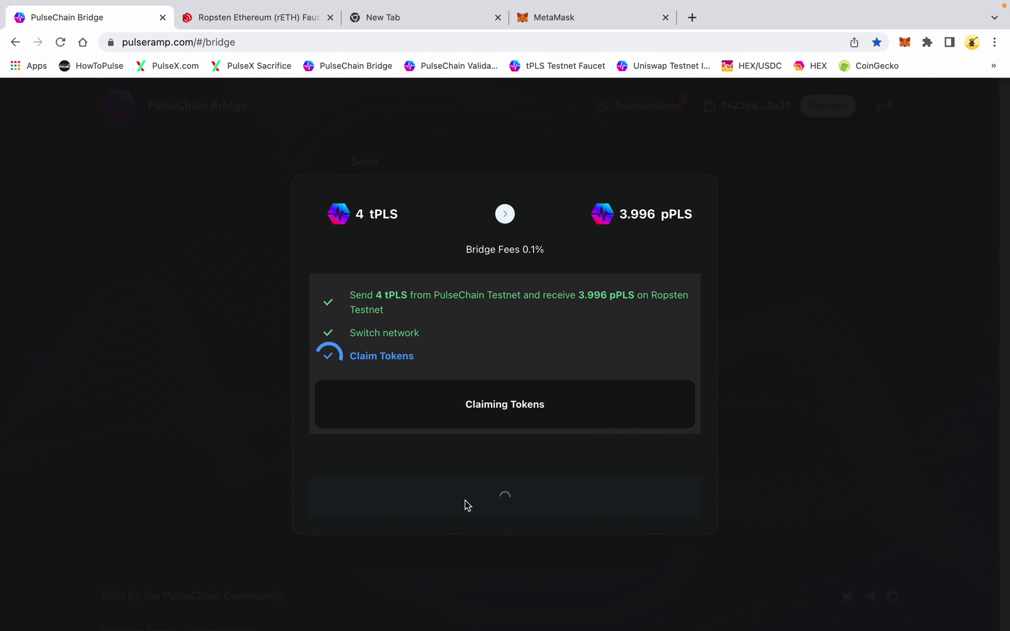
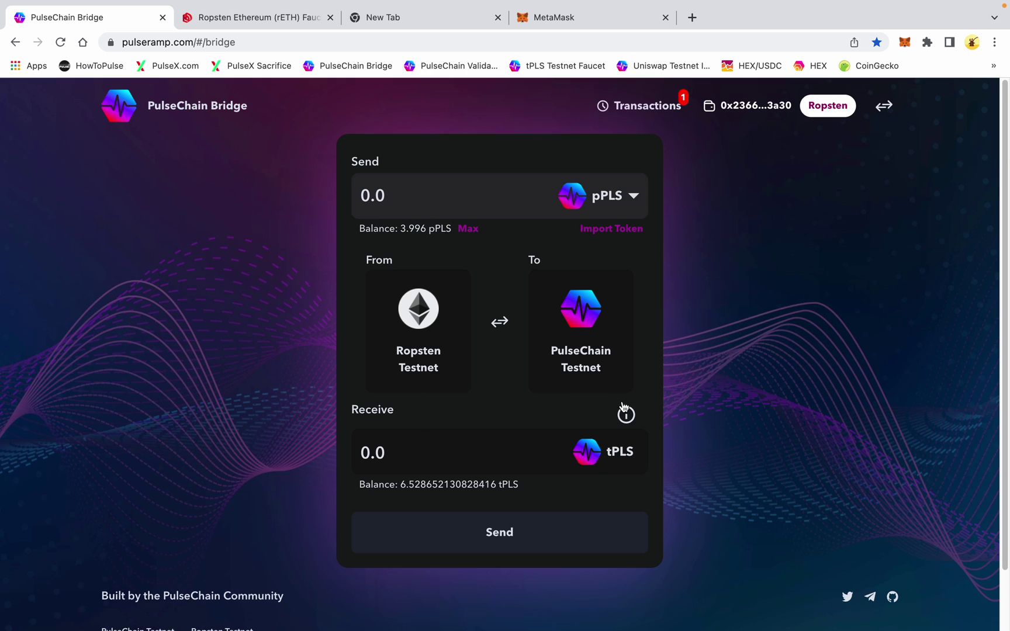
Look through the bridge's list of assets that can be sent from Ropsten and close it without choosing one.
left_click(634, 199)
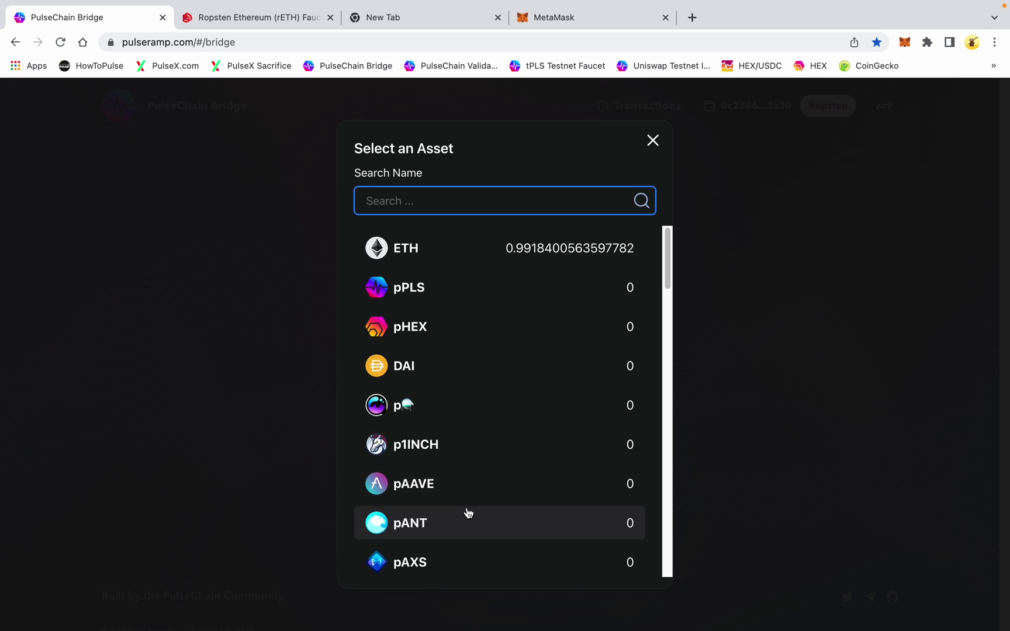
scroll(466, 513, "down", 5)
scroll(468, 512, "down", 15)
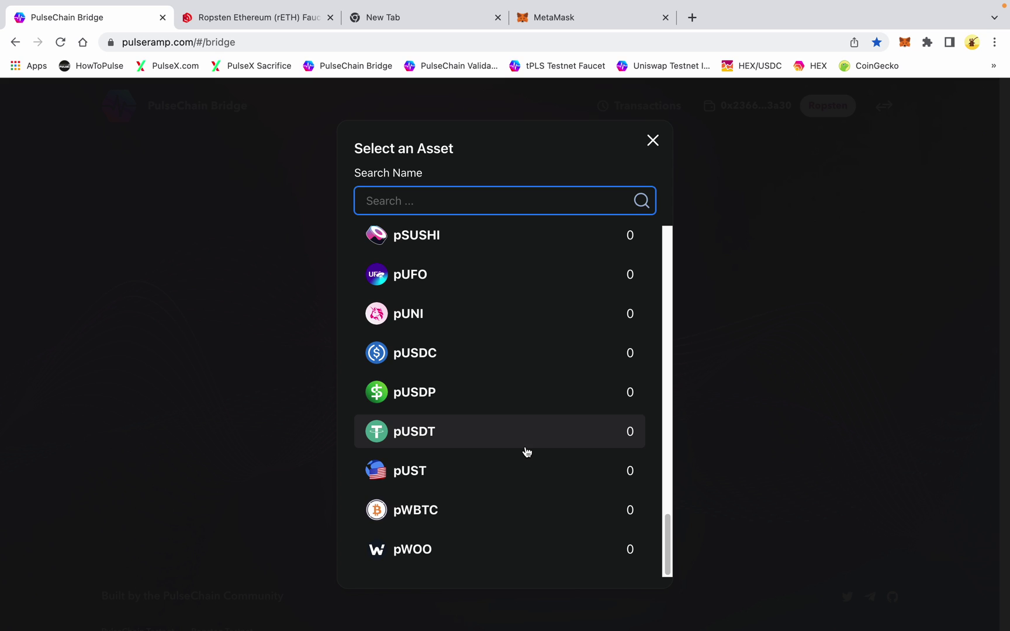
scroll(525, 451, "up", 6)
scroll(526, 451, "up", 14)
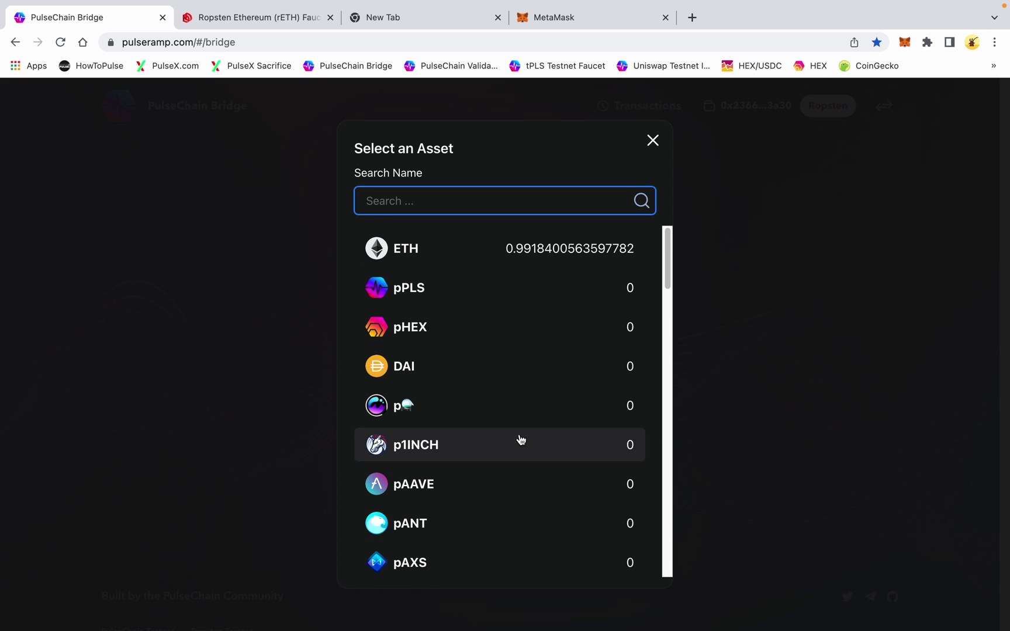
left_click(653, 140)
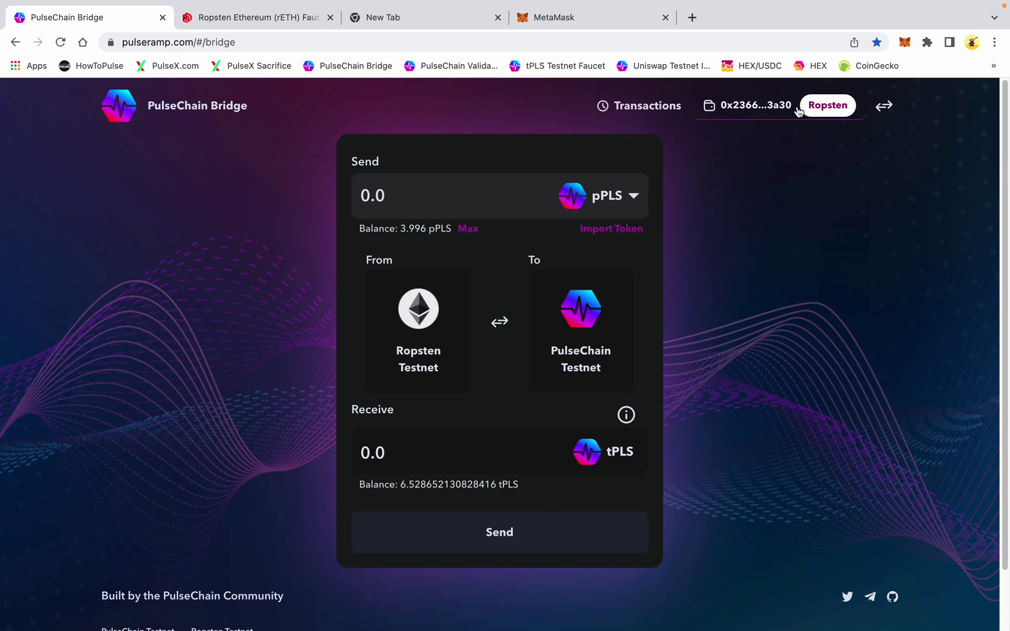
Show the wallet's network connection details on the bridge page.
left_click(816, 109)
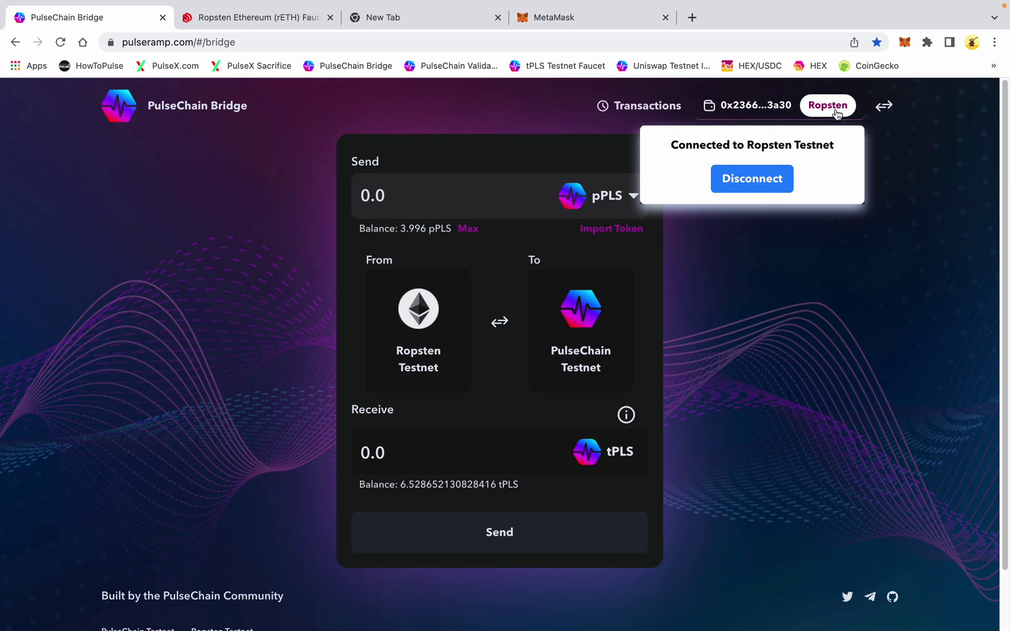
left_click(839, 107)
left_click(838, 106)
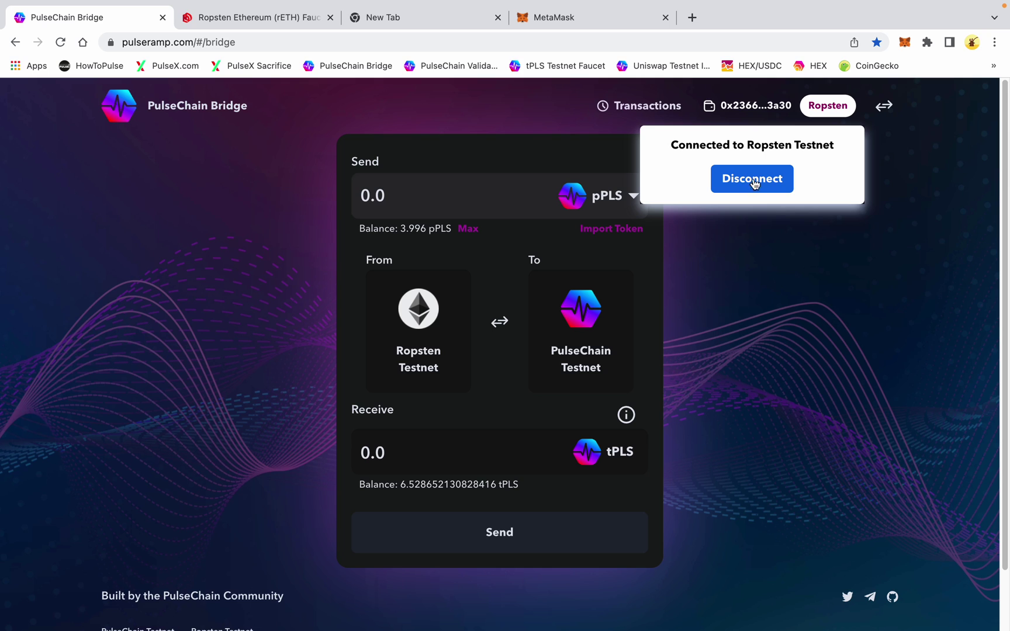
Switch the wallet to PulseChain Testnet from the bridge page and look through the assets that can be sent from it.
left_click(882, 105)
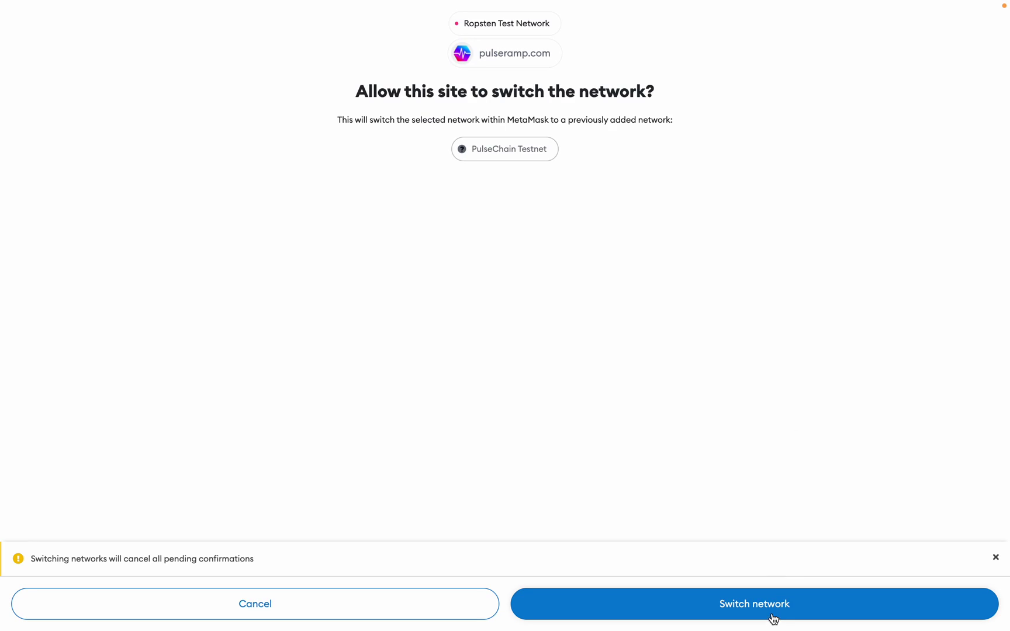
left_click(773, 605)
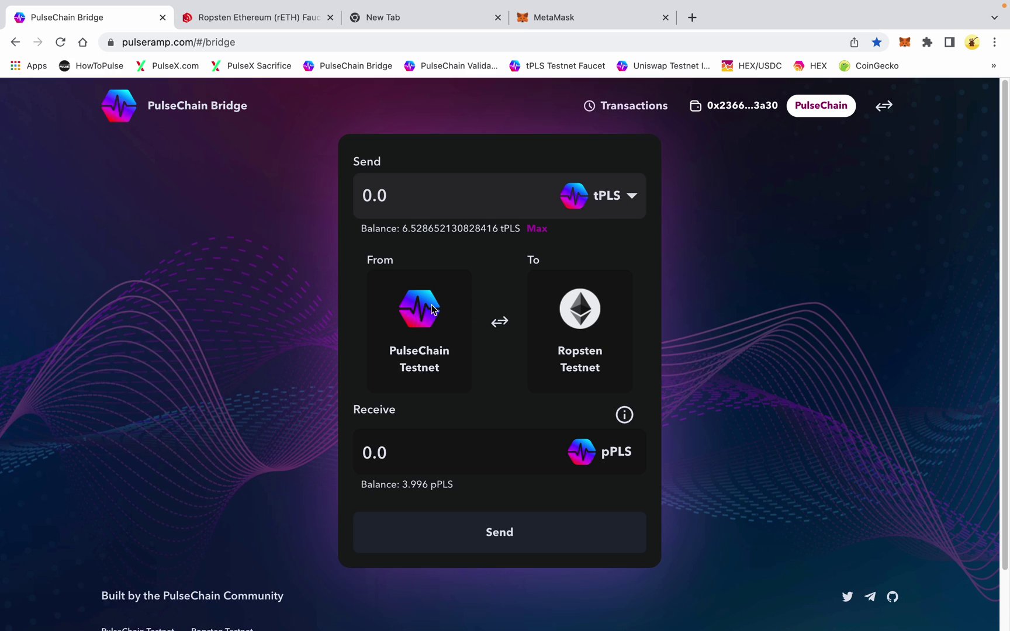
left_click(627, 198)
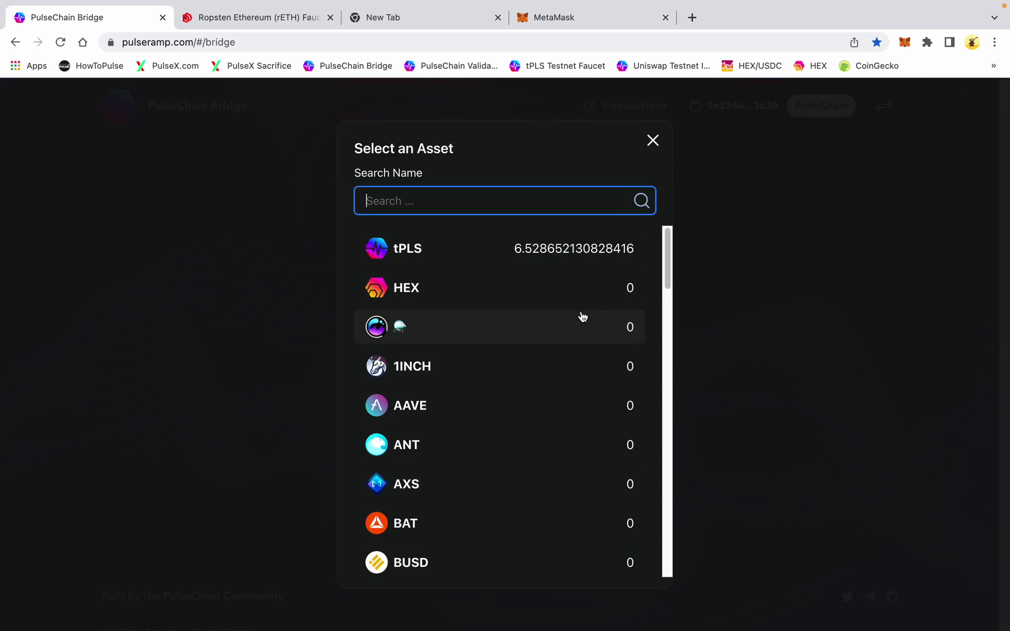
scroll(593, 369, "down", 10)
scroll(593, 369, "up", 10)
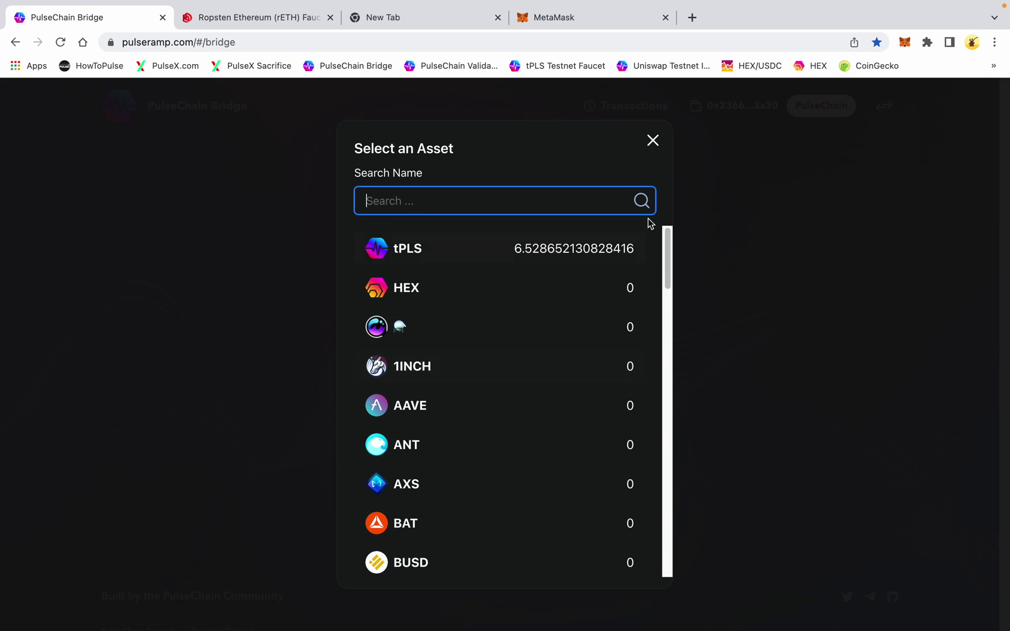
Open the Uniswap testnet swap site and connect the Trezor 1 account to it through MetaMask.
left_click(667, 65)
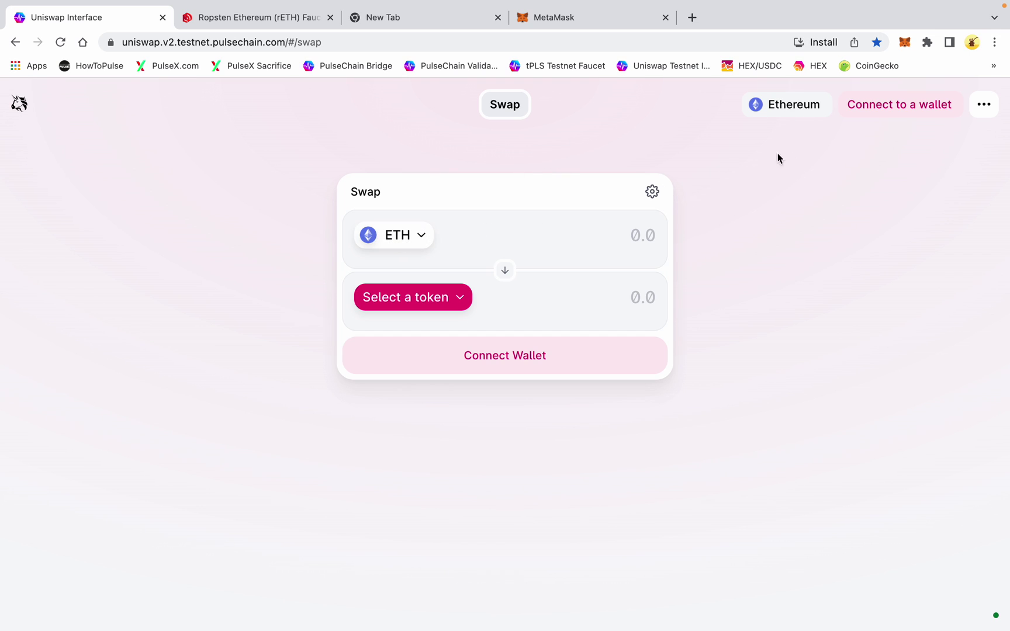
left_click(983, 104)
left_click(929, 111)
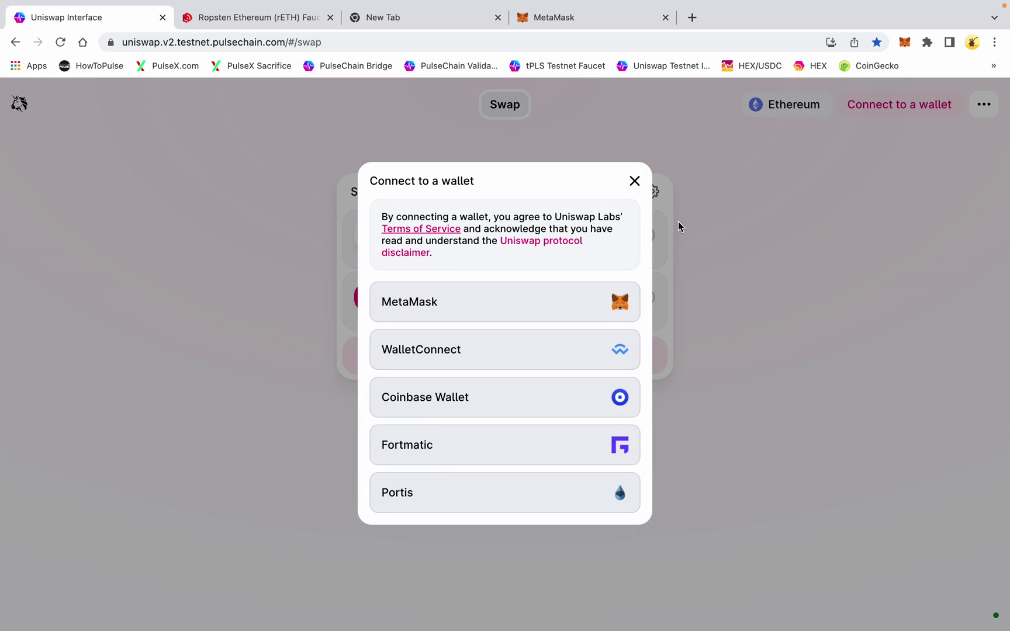
left_click(591, 302)
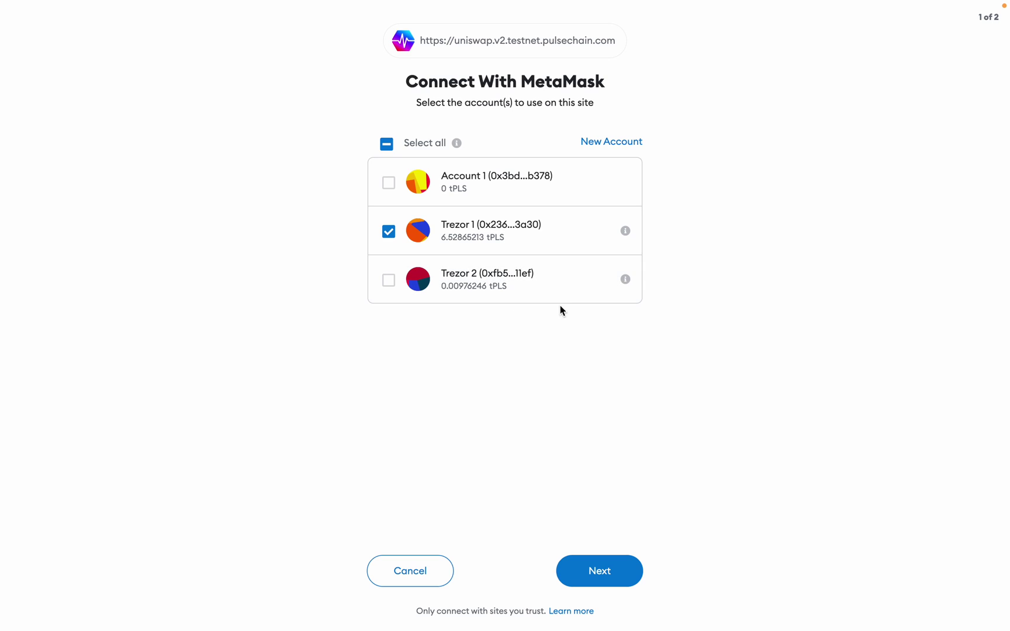
left_click(601, 567)
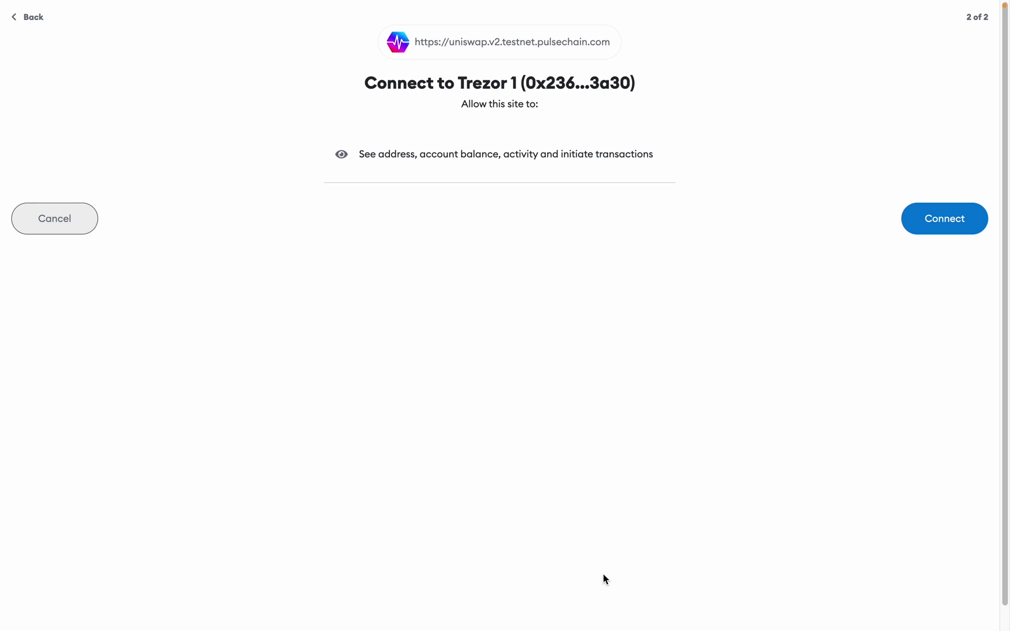
left_click(958, 226)
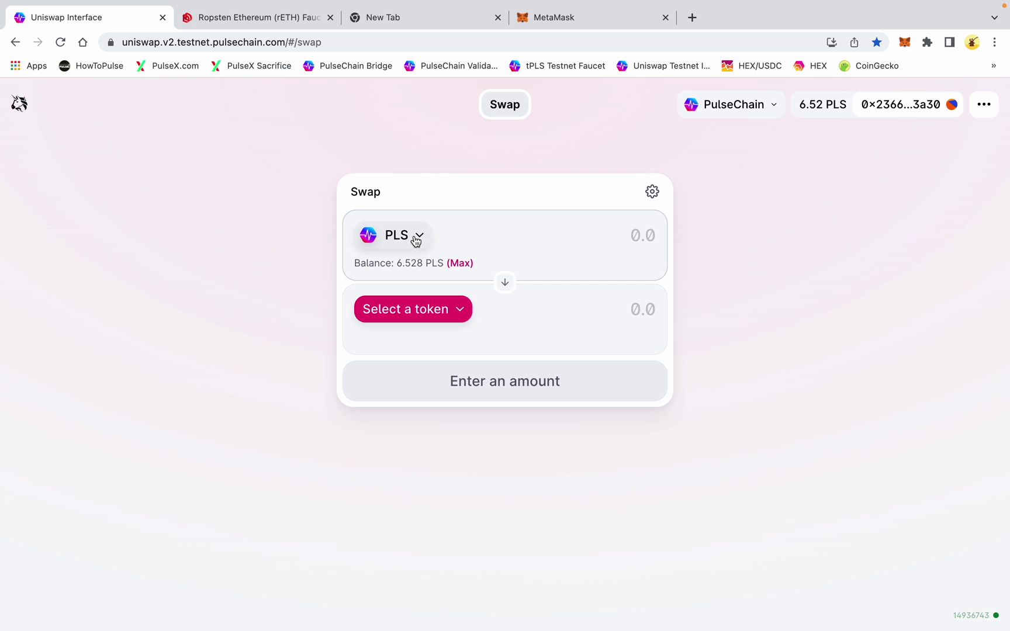
Set up a swap of 5 PLS for HEX.
left_click(438, 313)
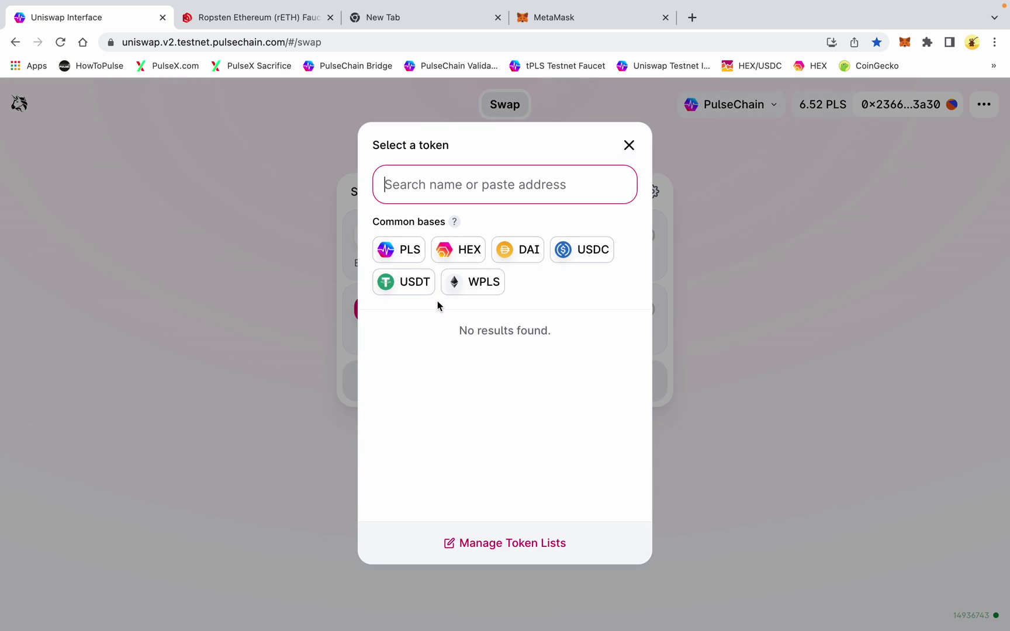
left_click(462, 257)
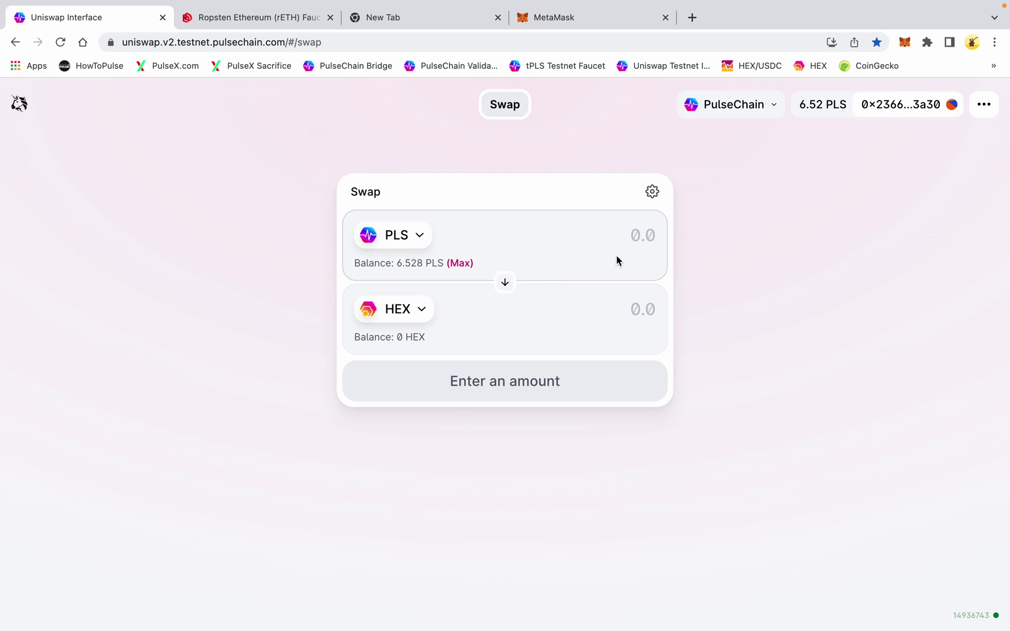
left_click(636, 241)
type("5")
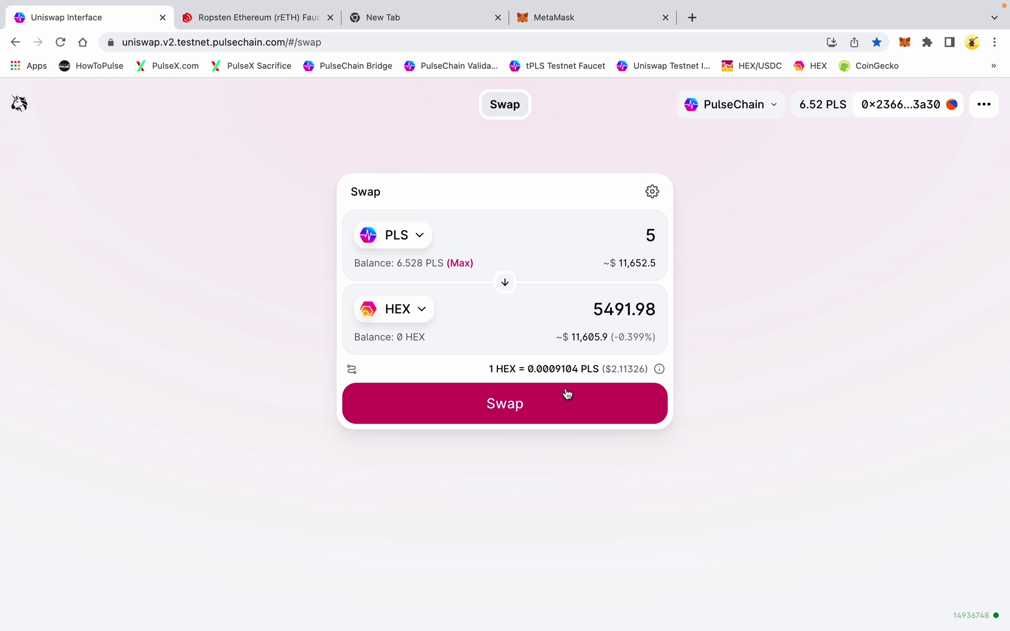
Submit the PLS to HEX swap, approve it in MetaMask and Trezor Connect, and dismiss the swap notices.
left_click(523, 407)
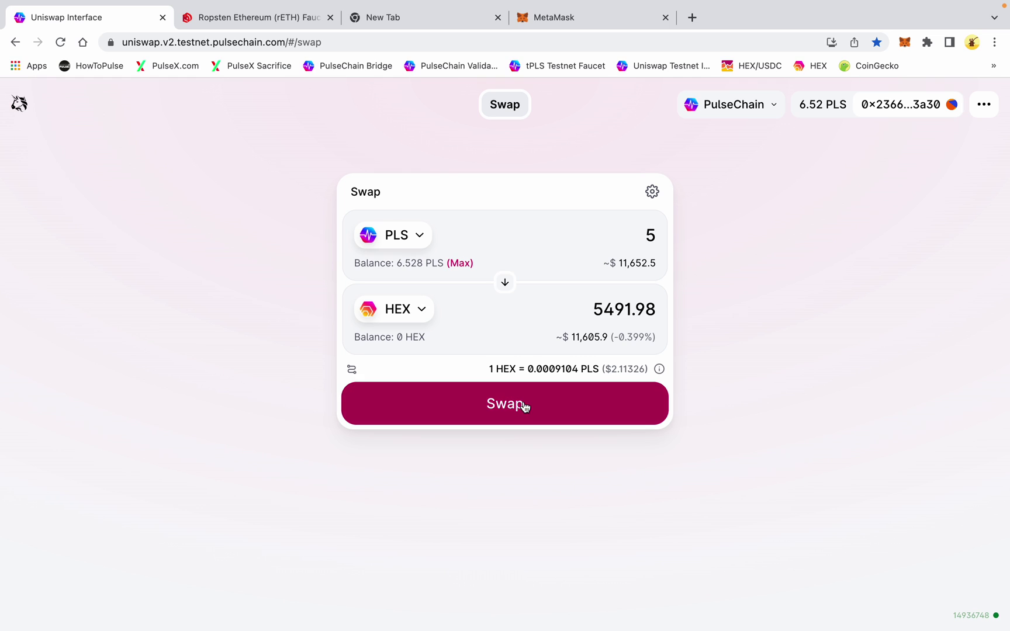
left_click(534, 514)
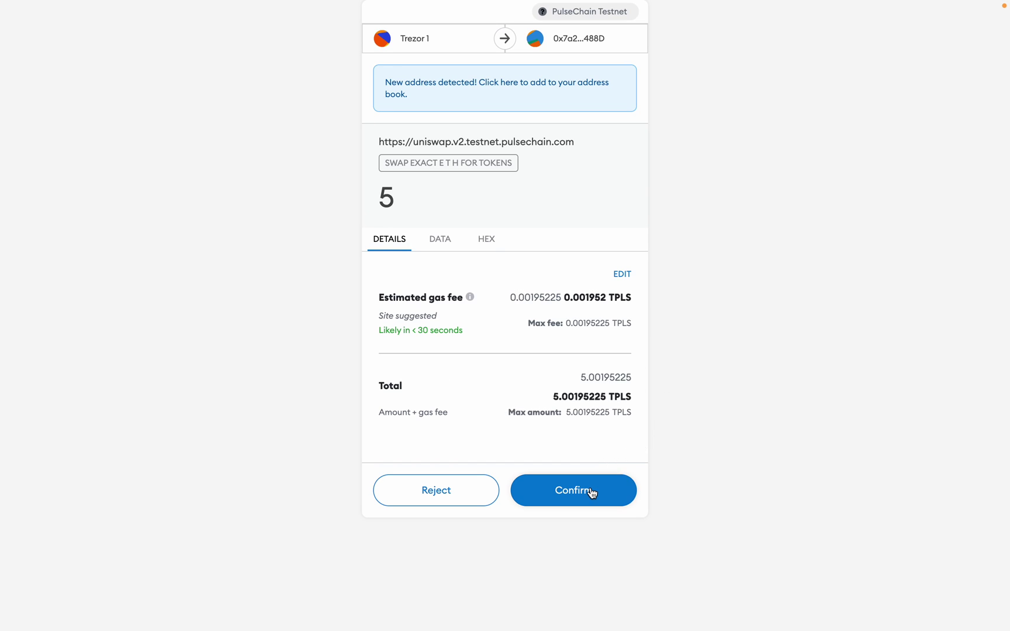
left_click(592, 489)
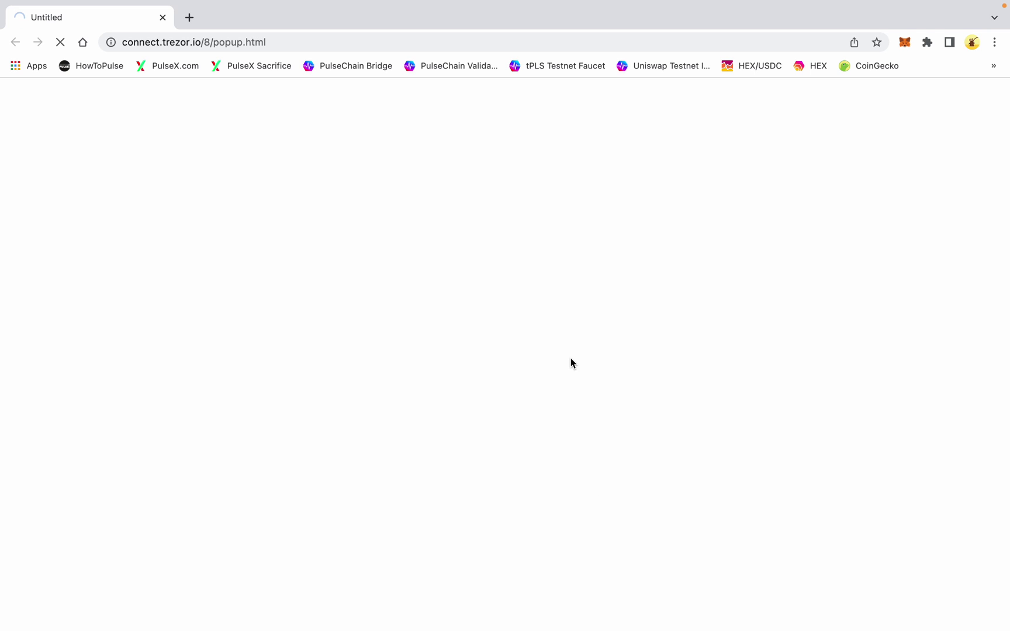
left_click(658, 463)
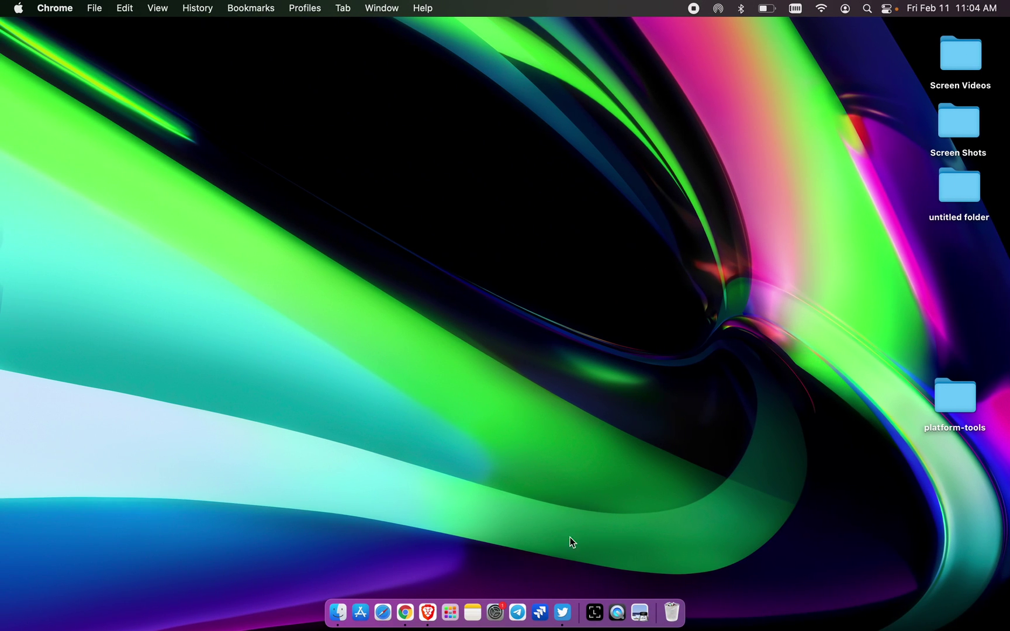
left_click(408, 605)
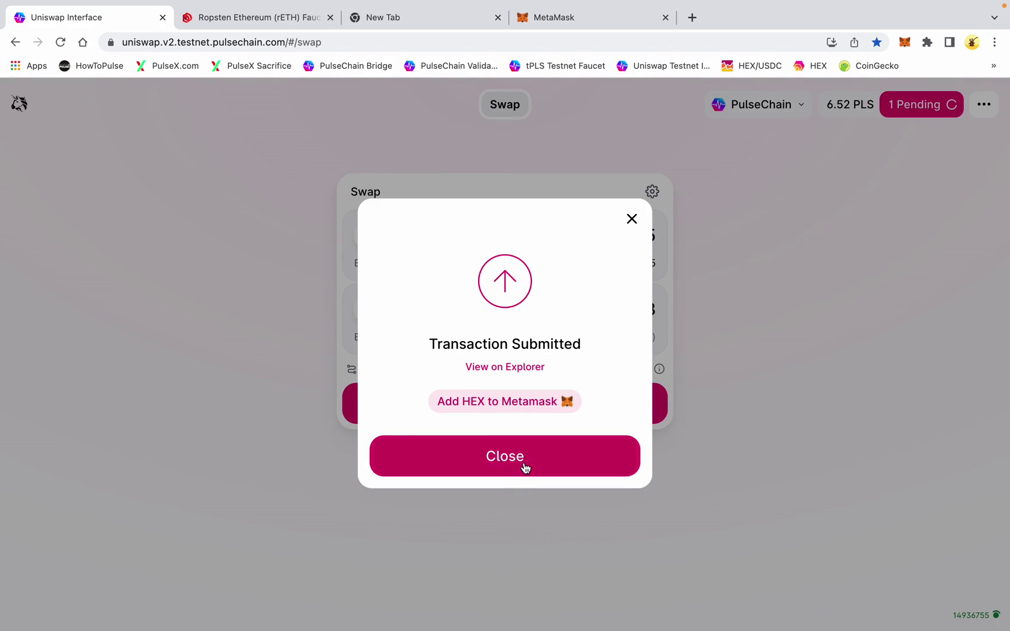
left_click(526, 467)
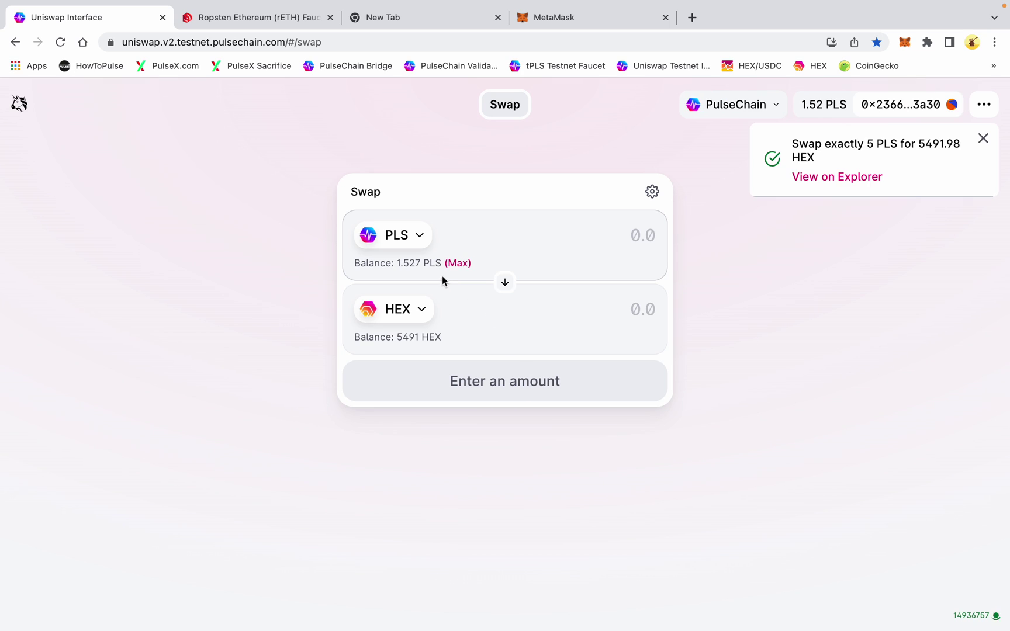
left_click(983, 139)
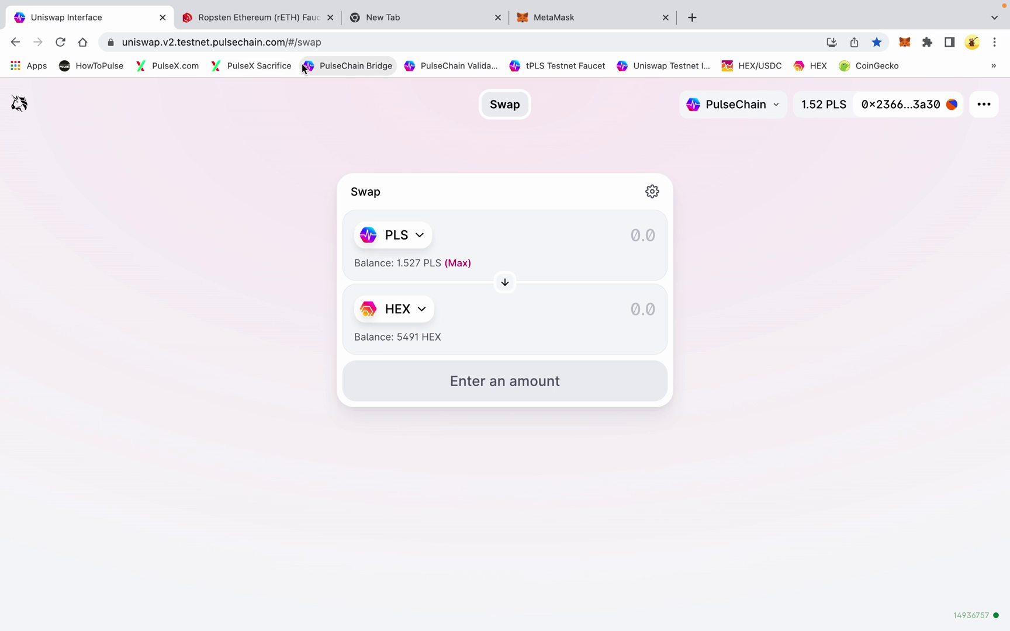
Return to the PulseChain Bridge and choose HEX as the asset to send, with the maximum amount of 5491.98443584.
left_click(328, 66)
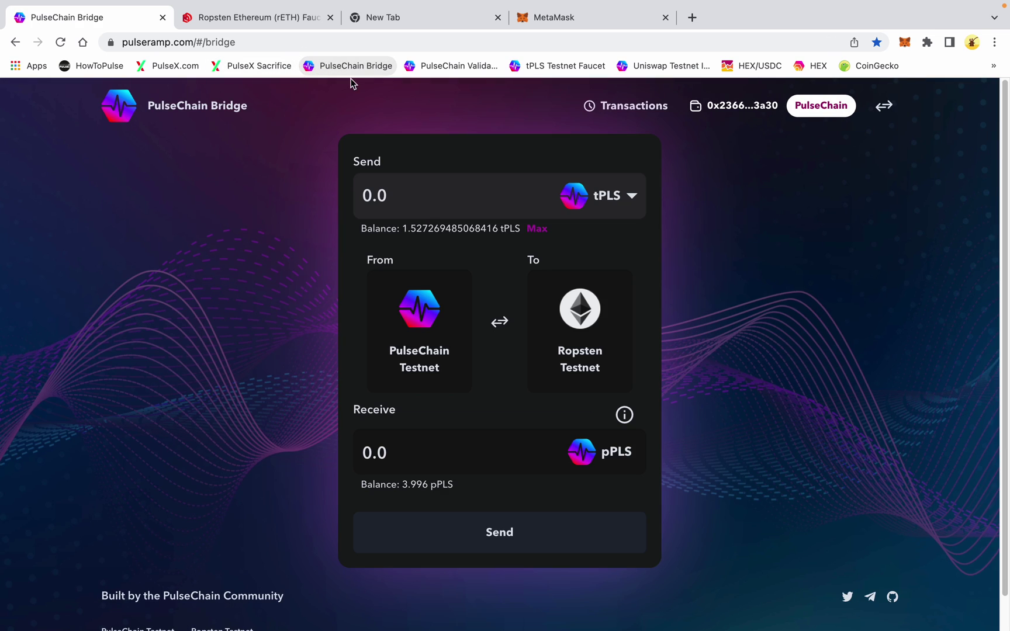
left_click(605, 195)
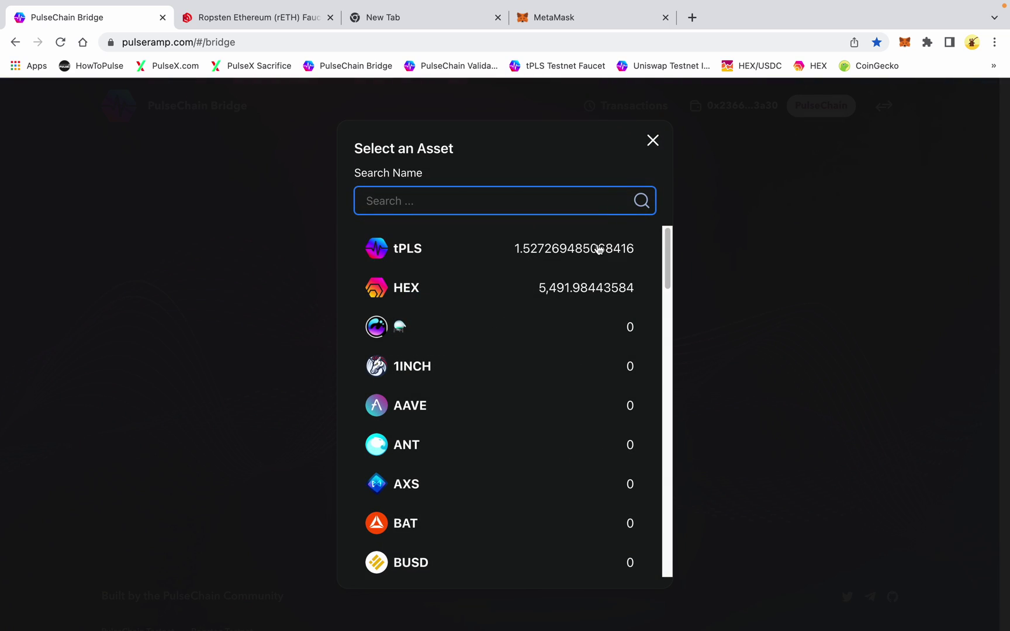
left_click(564, 297)
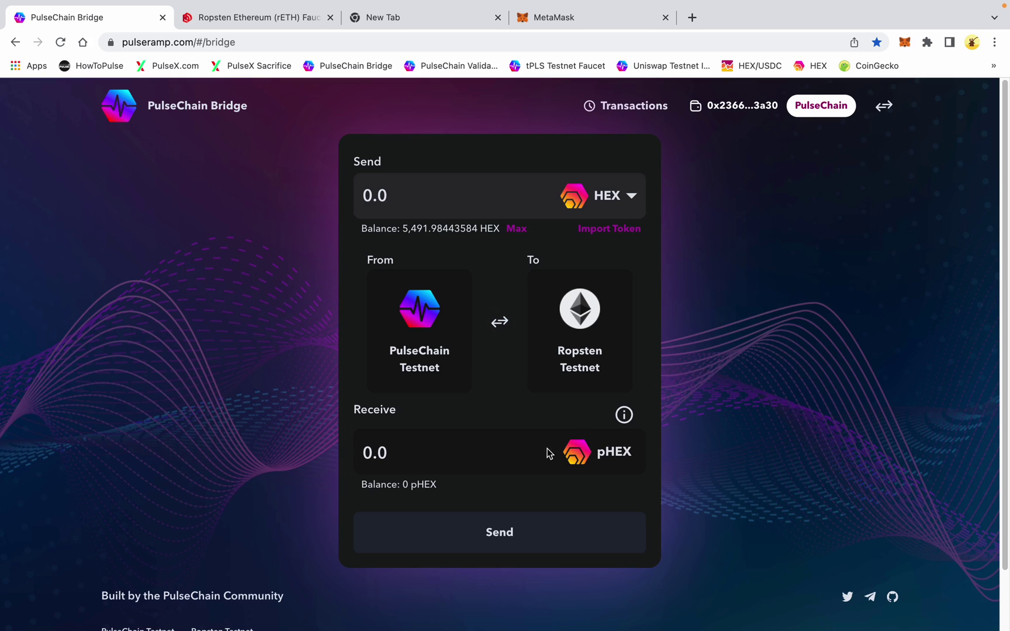
left_click(446, 200)
left_click(522, 230)
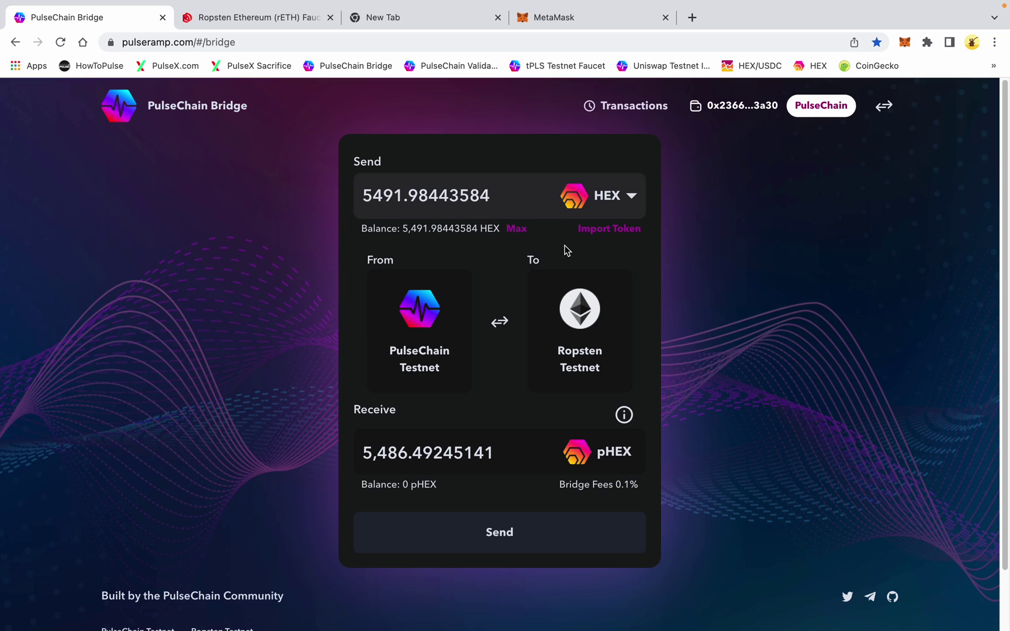
Authorize the bridge to access the 5,491.98443584 HEX, approving the permission in MetaMask and Trezor Connect, and return to the bridge page.
left_click(527, 537)
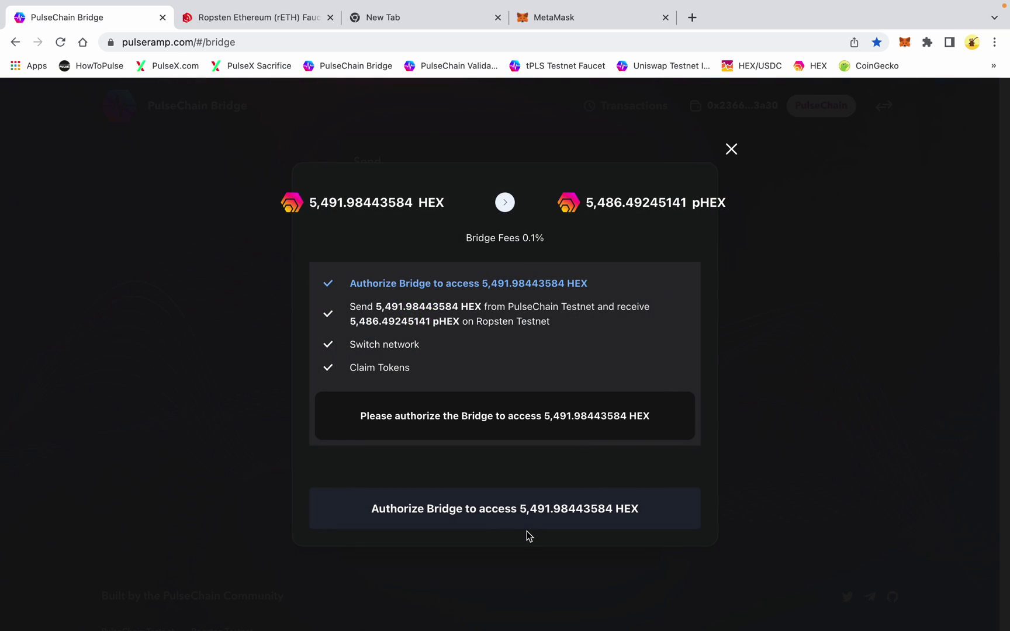
left_click(543, 518)
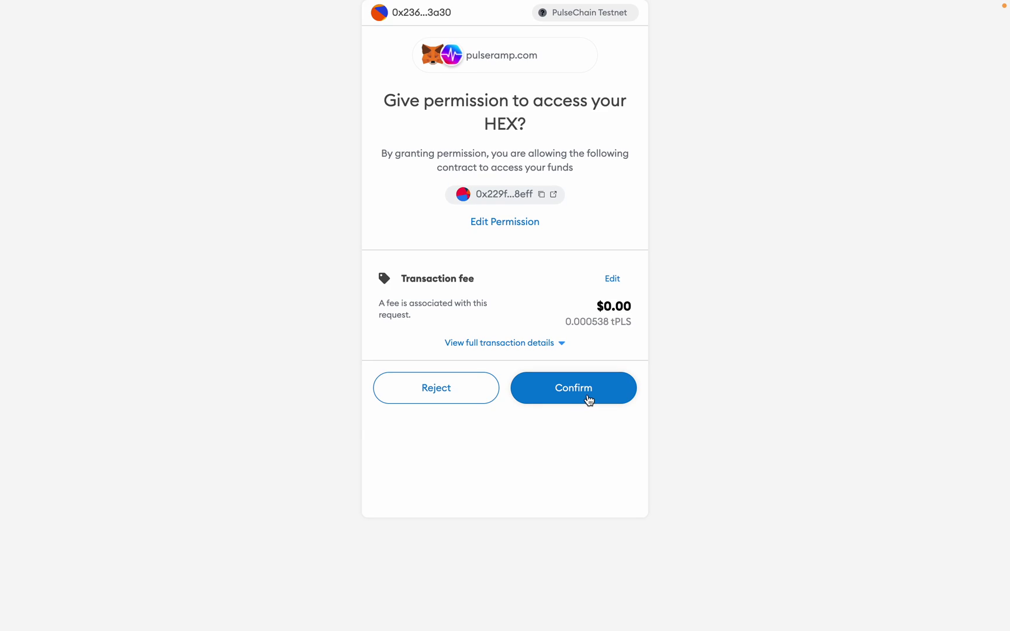
left_click(587, 402)
left_click(631, 459)
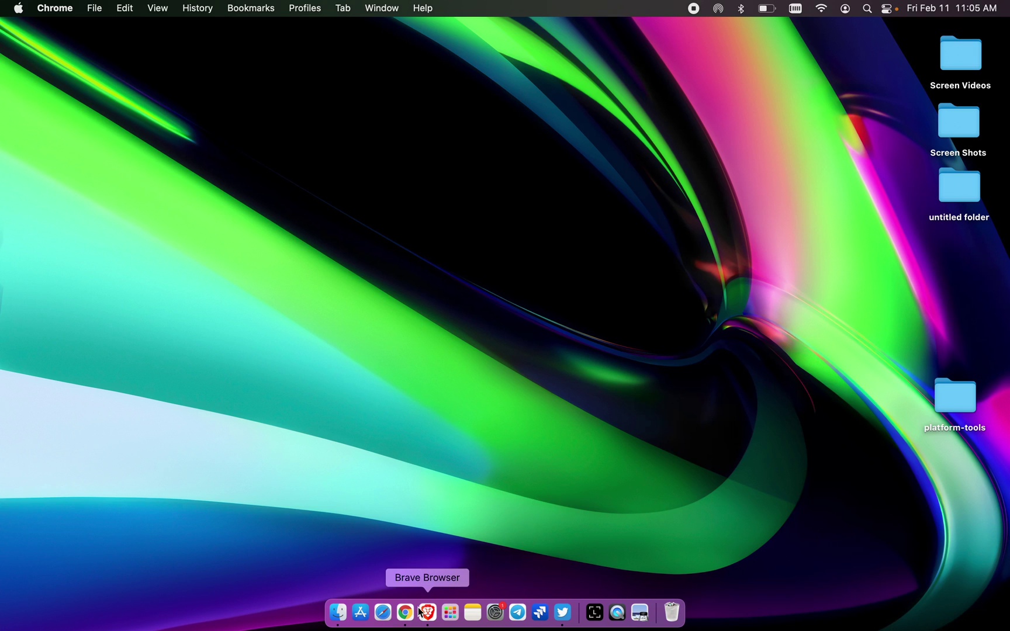
left_click(405, 611)
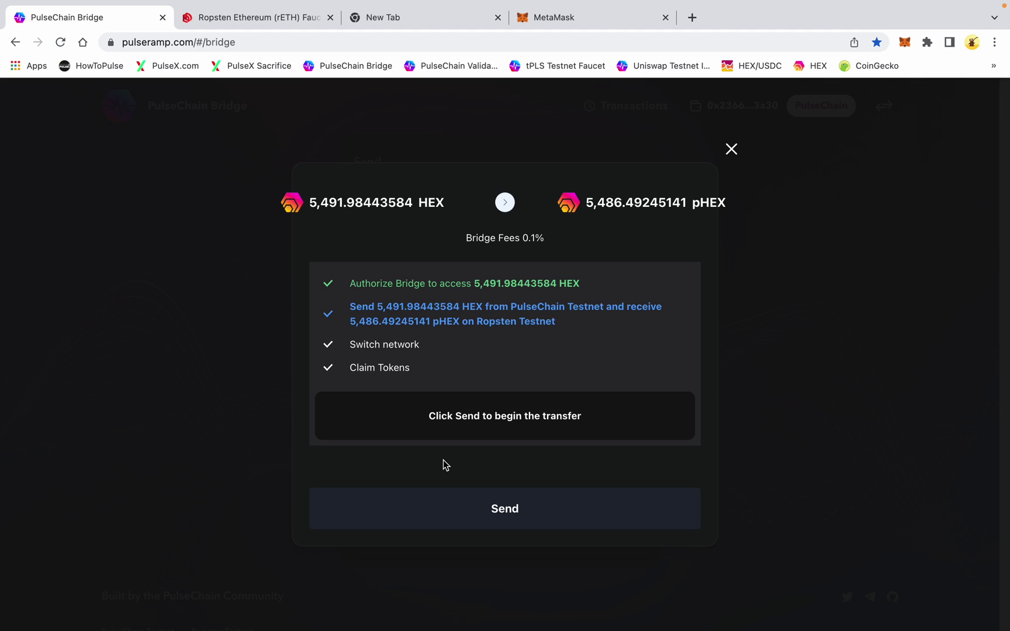
Send the HEX across the bridge, confirm the transaction in MetaMask and Trezor Connect, and return to the bridge page.
left_click(472, 504)
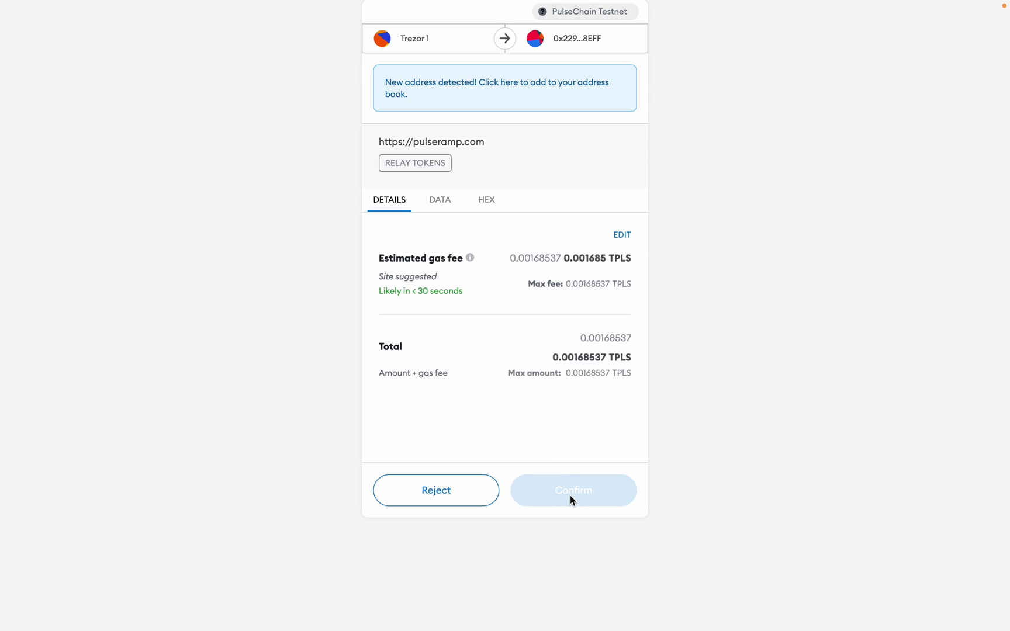
left_click(570, 494)
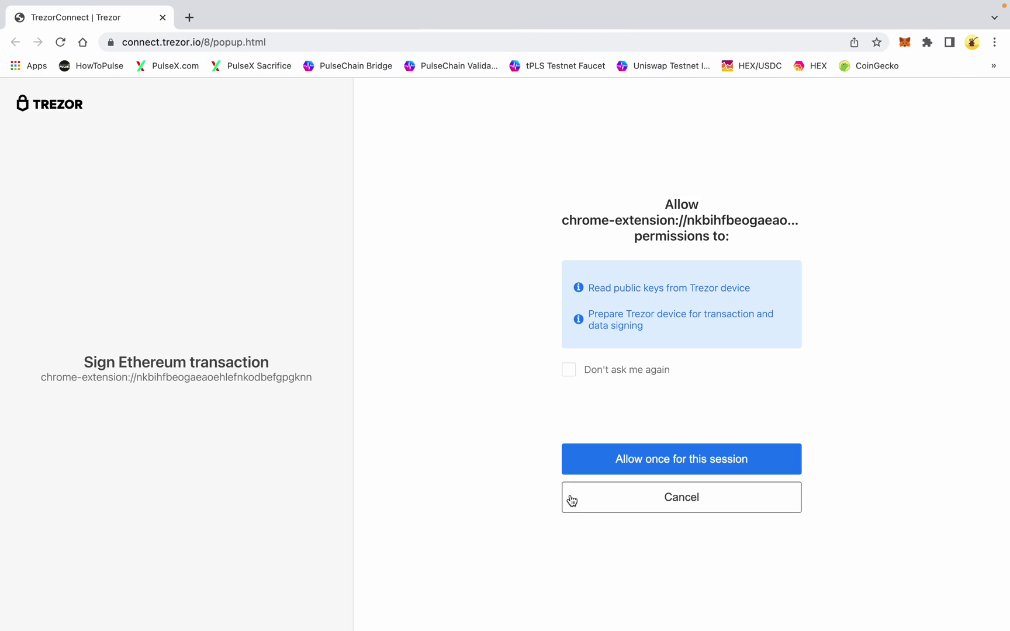
left_click(608, 465)
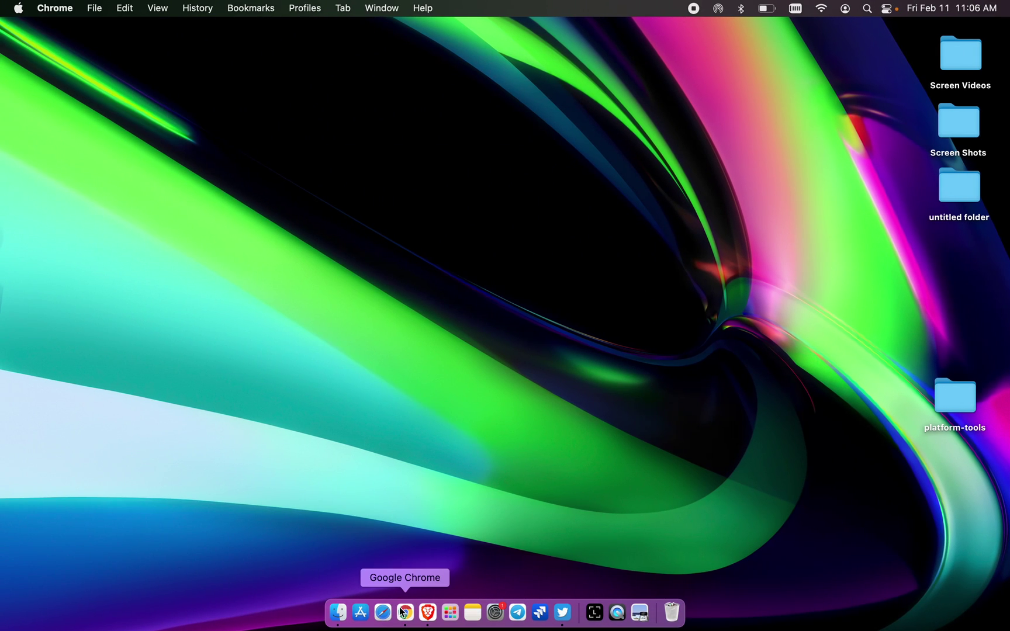
left_click(404, 621)
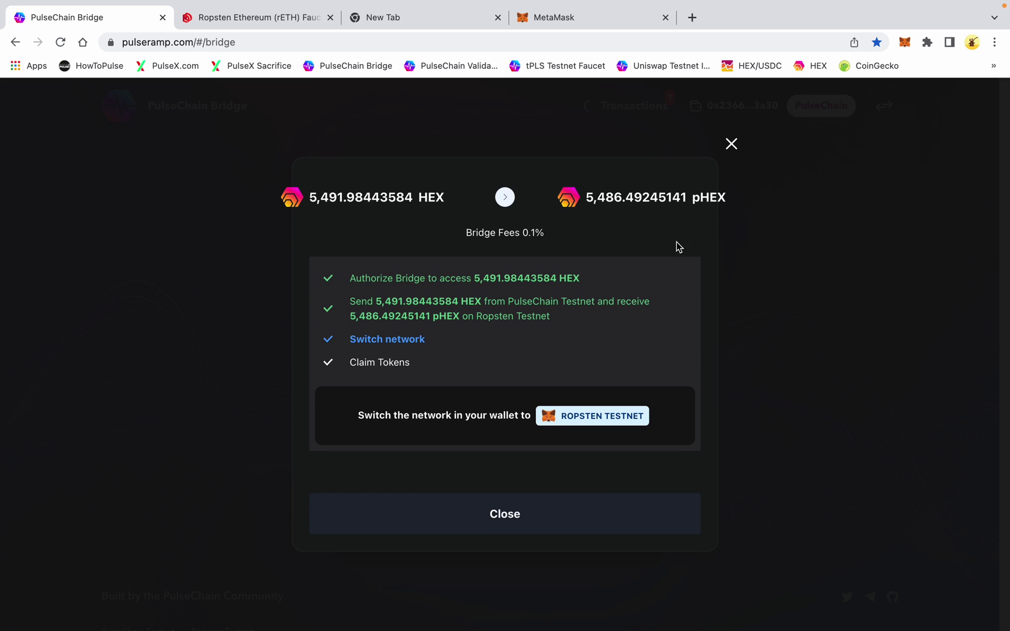
Switch the wallet to Ropsten Testnet and claim the bridged pHEX, confirming the transaction in MetaMask and Trezor Connect.
left_click(596, 413)
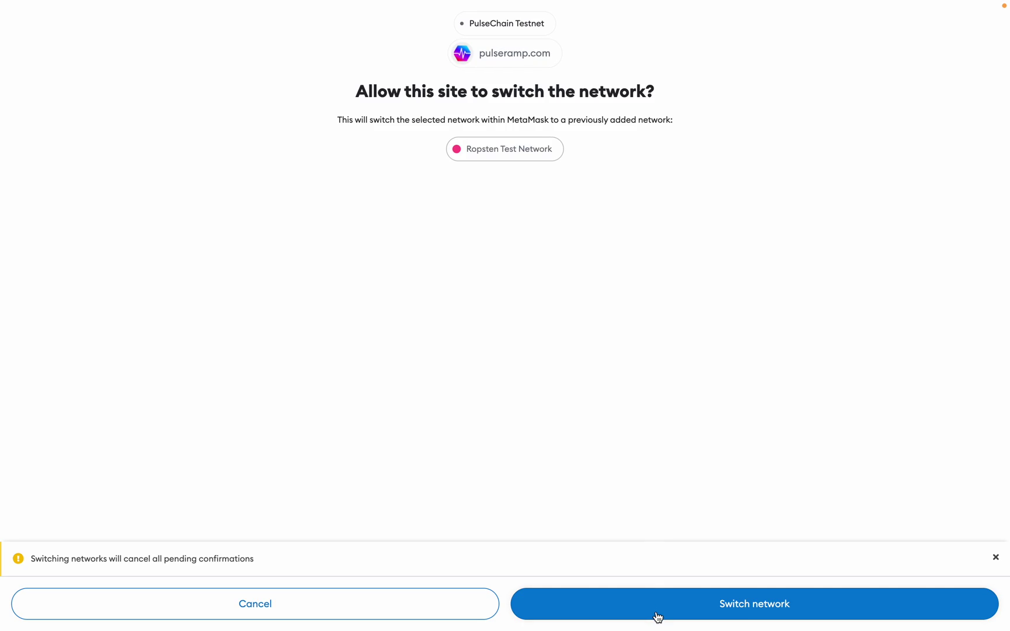
left_click(657, 614)
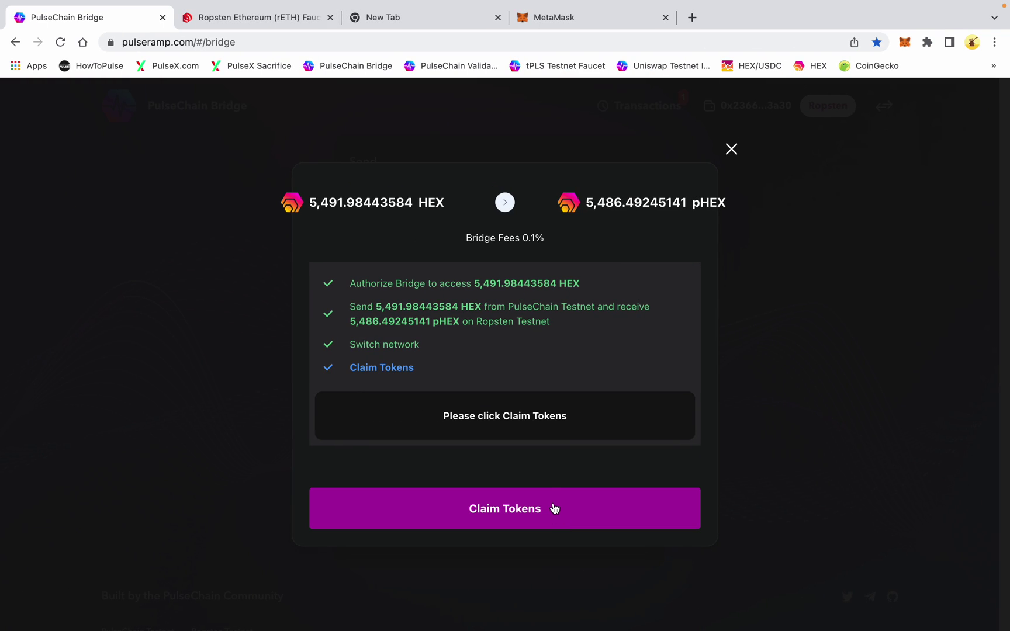
left_click(554, 508)
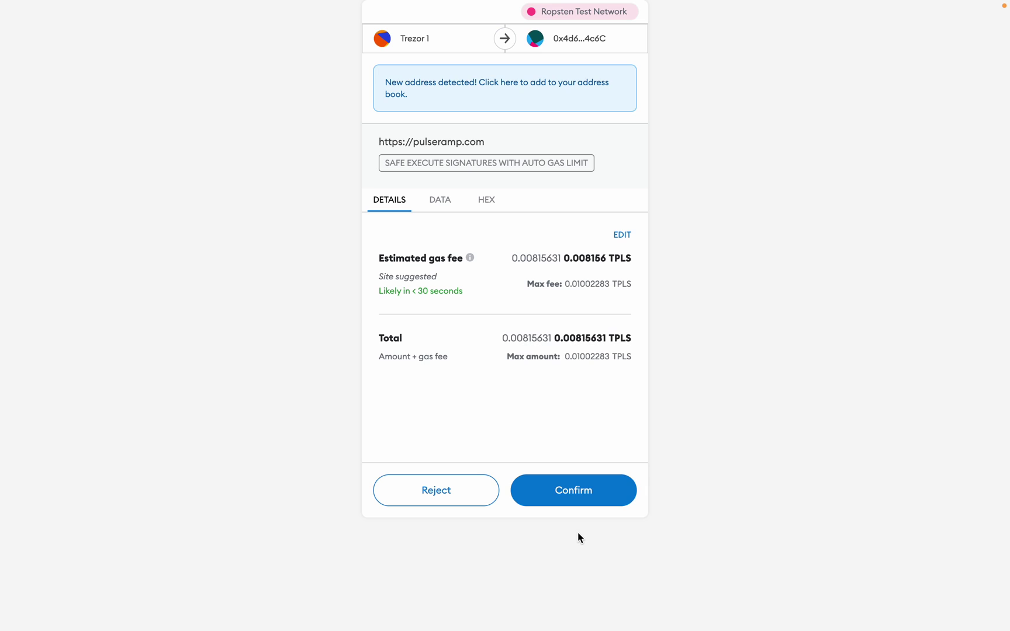
left_click(572, 498)
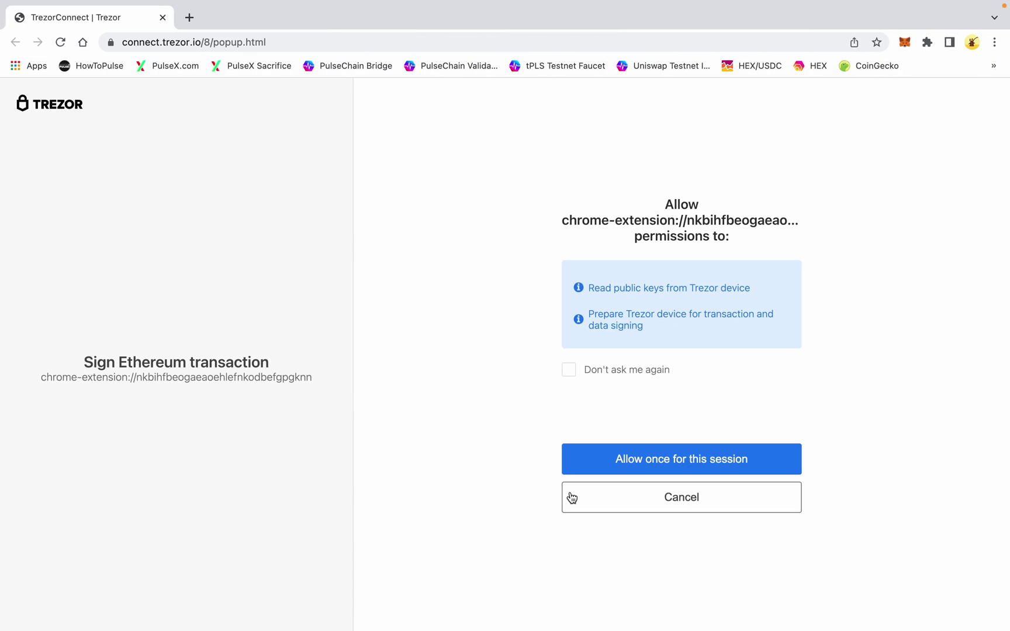
left_click(598, 467)
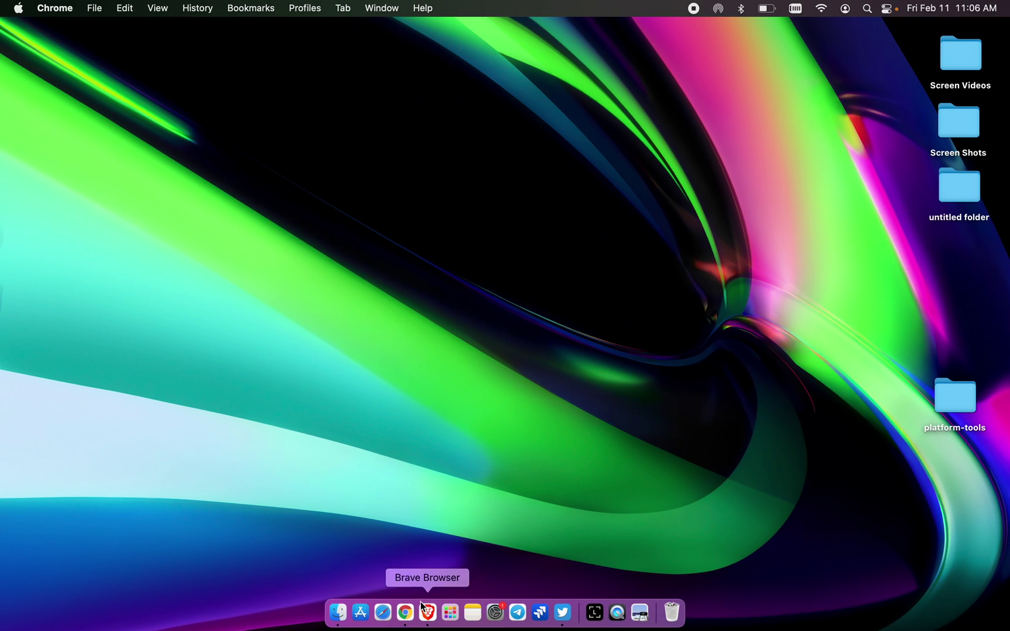
left_click(405, 611)
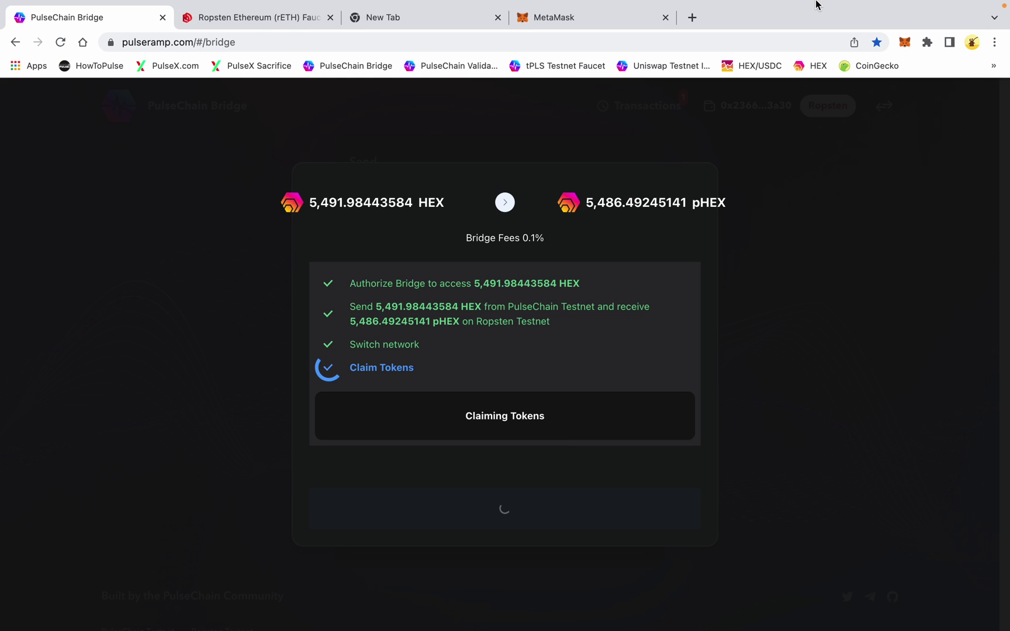
Check the Ropsten token balances in MetaMask, return to the PulseChain Bridge and close the completed HEX transfer.
mouse_move(821, 4)
left_click(567, 21)
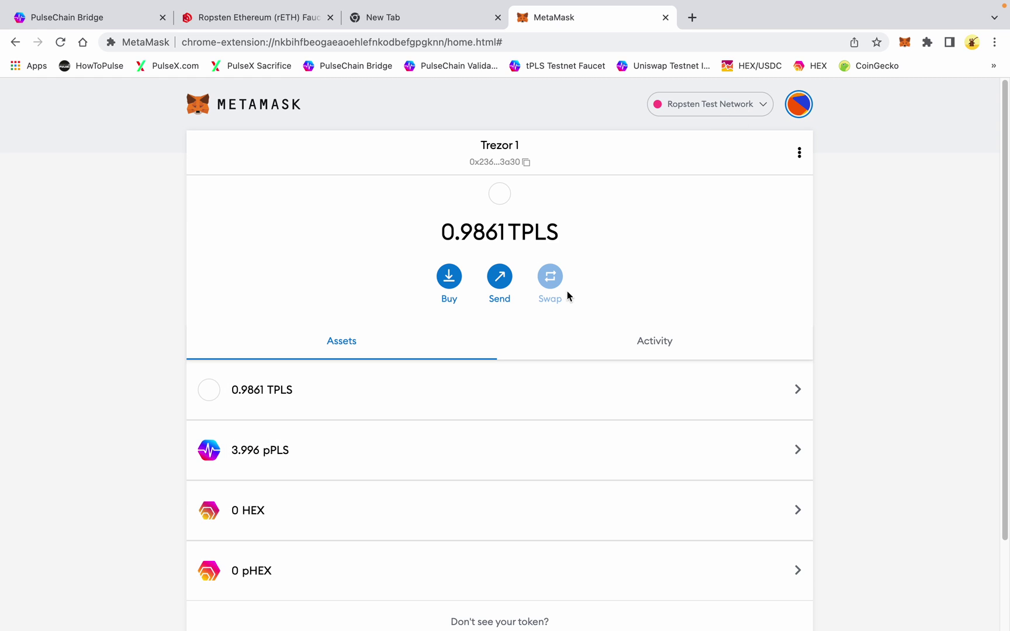
left_click(117, 22)
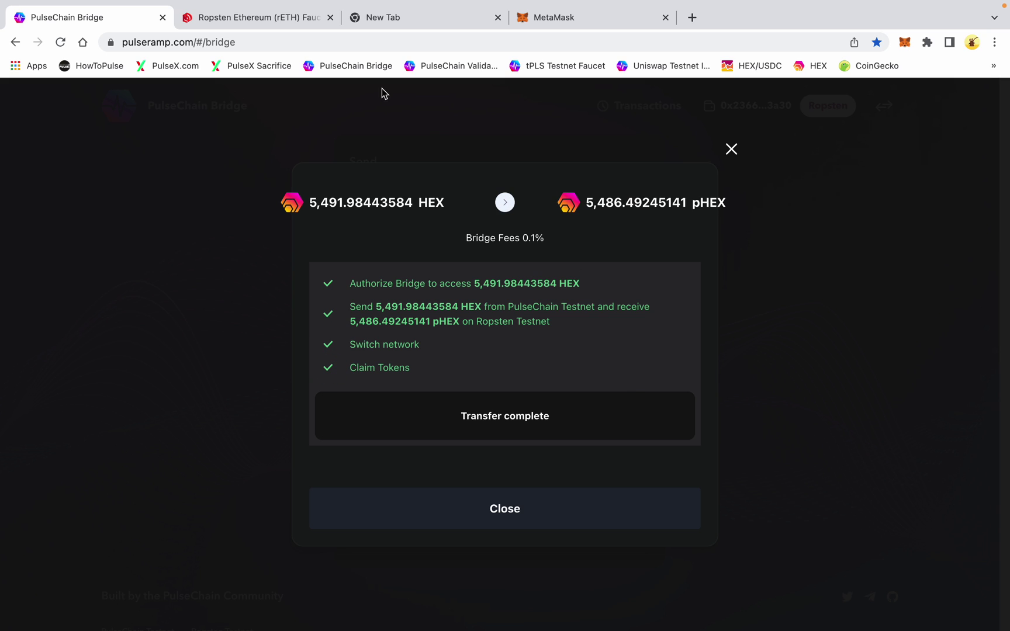
left_click(504, 519)
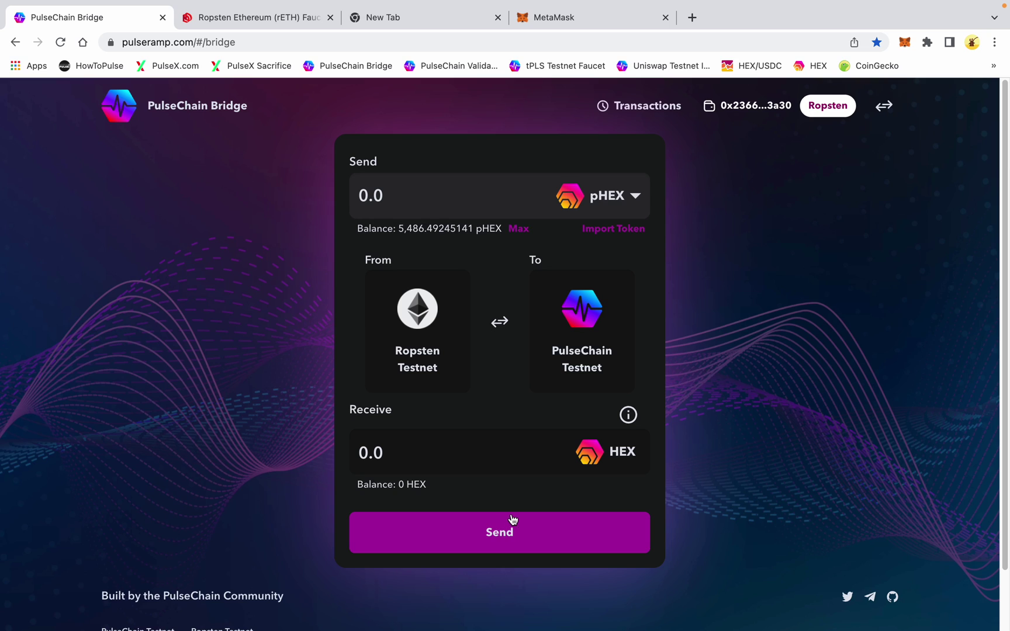
Compare the Trezor account's token balances in MetaMask on Ropsten and PulseChain Testnet, ending on the Ropsten Test Network.
left_click(613, 23)
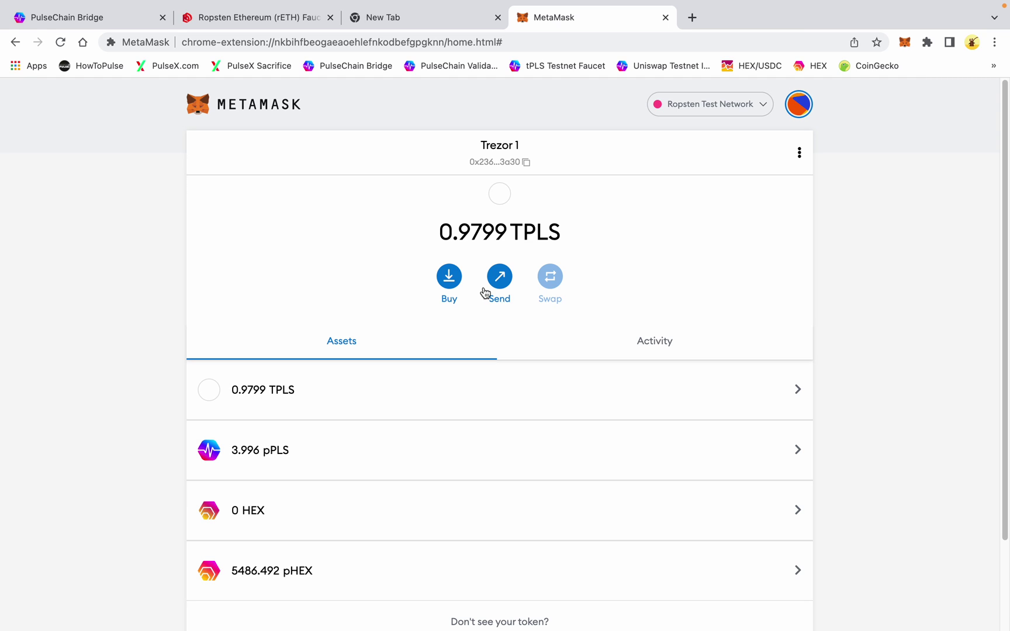
left_click(691, 103)
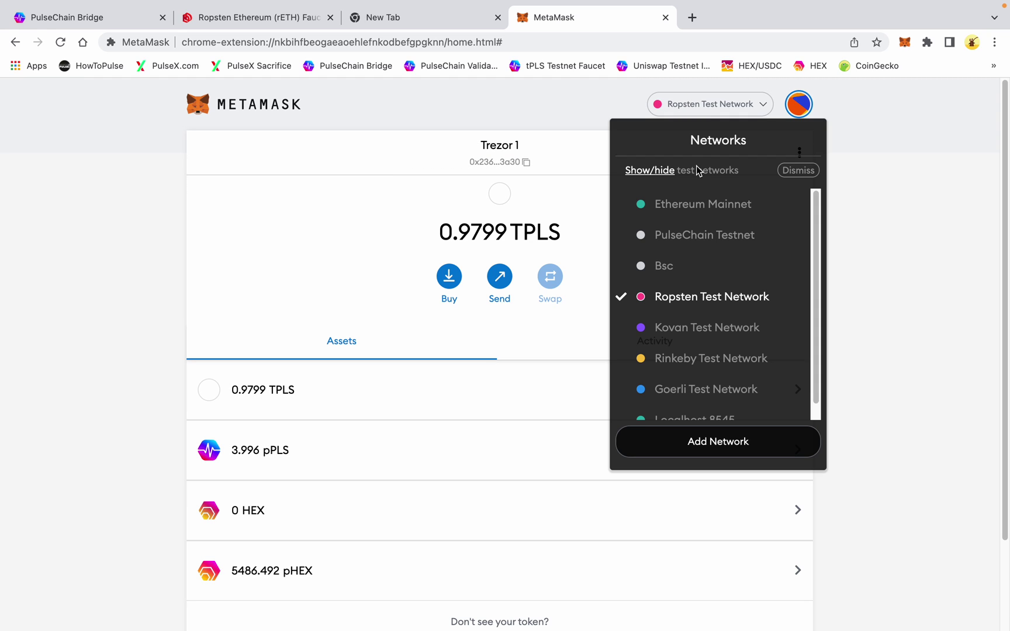
left_click(699, 234)
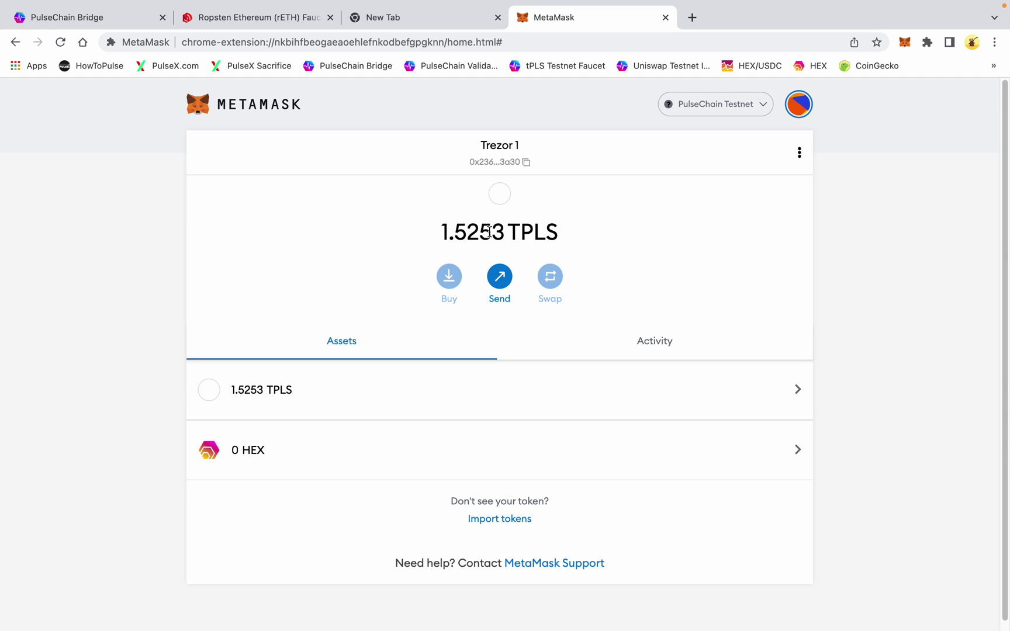
mouse_move(259, 466)
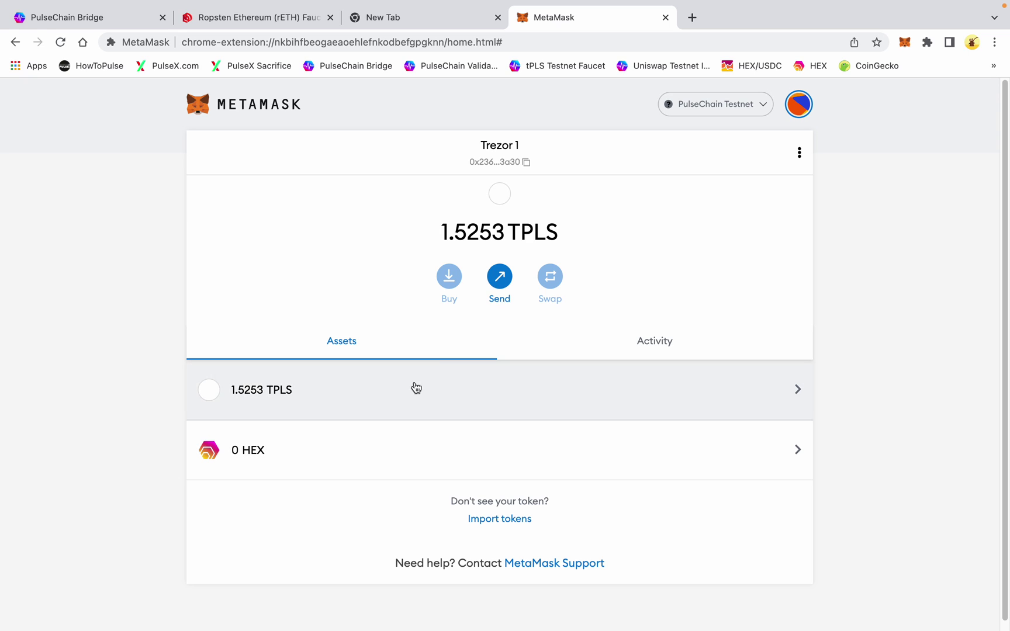
left_click(703, 104)
left_click(687, 295)
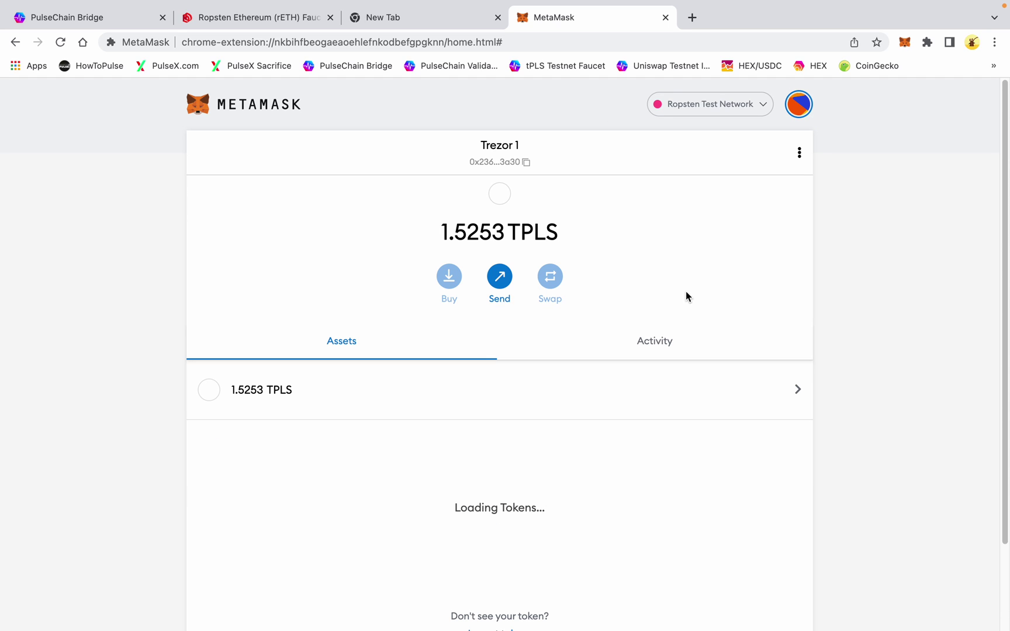
scroll(420, 302, "down", 3)
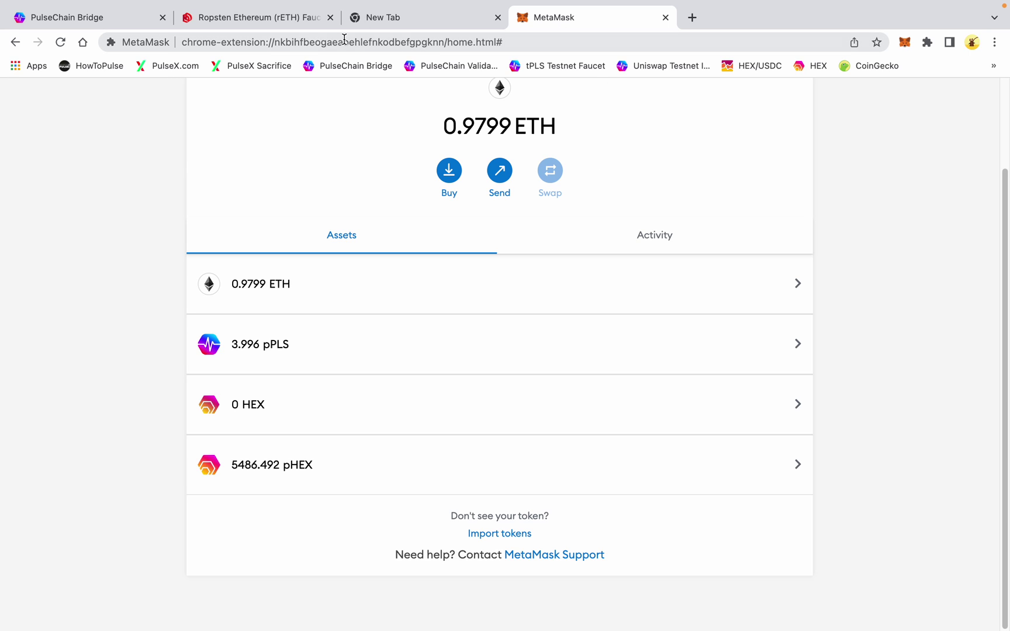
Return to the PulseChain Bridge and prepare a transfer of the maximum 5486.49245141 pHEX from Ropsten Testnet to PulseChain Testnet.
left_click(112, 27)
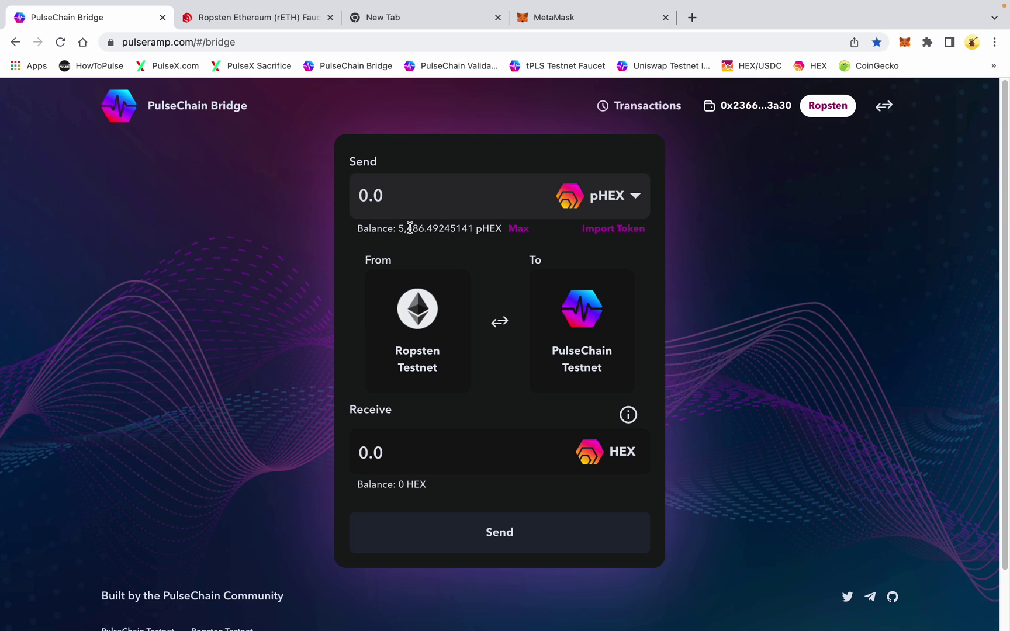
left_click(519, 228)
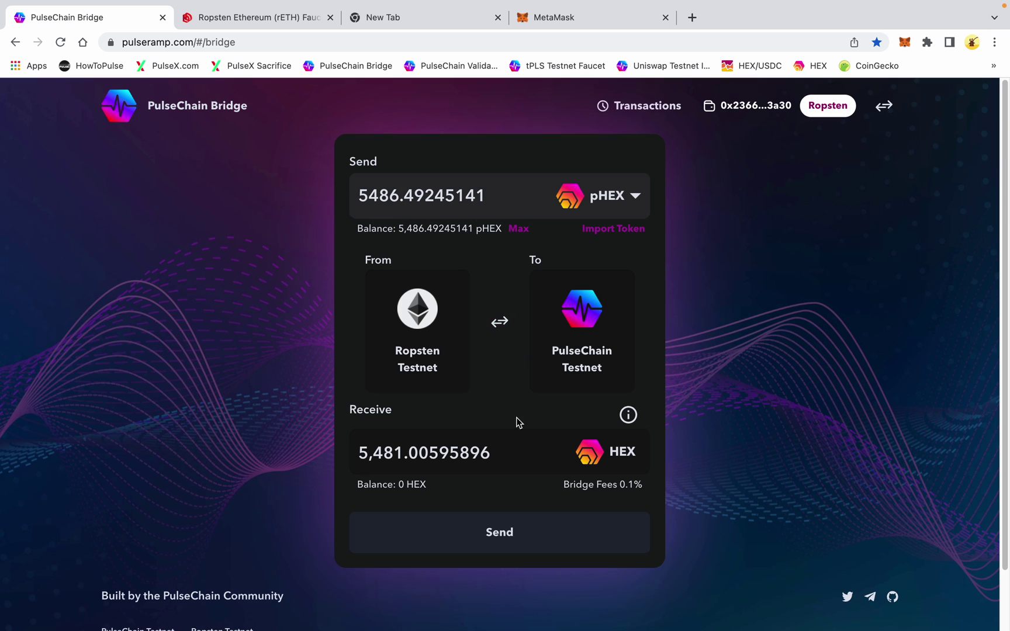
left_click(527, 535)
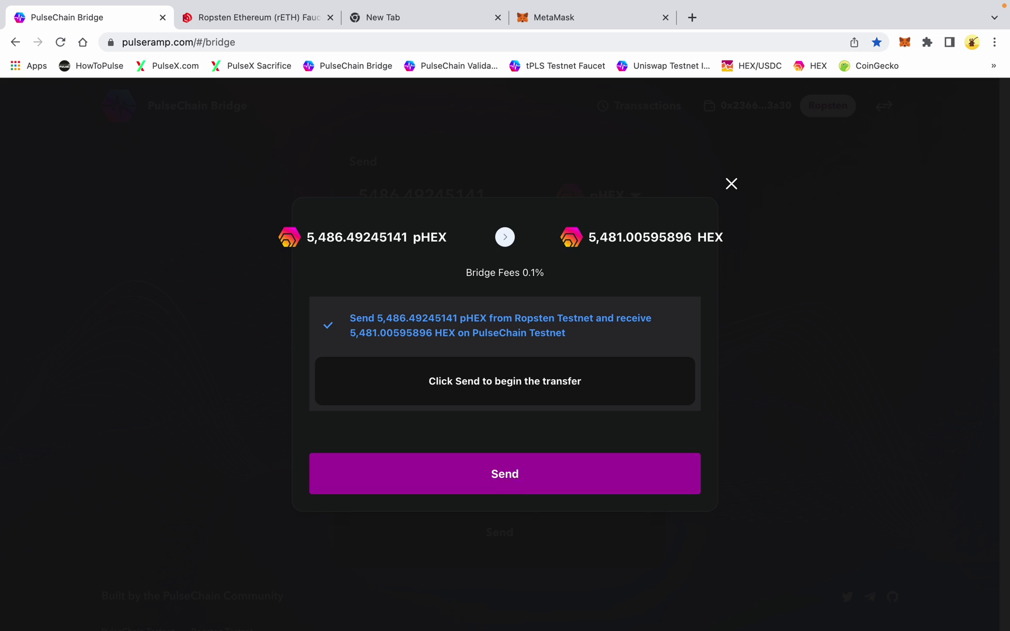
Send the pHEX across the bridge, approve the transaction in MetaMask and Trezor Connect, and begin a new bridge.
left_click(511, 474)
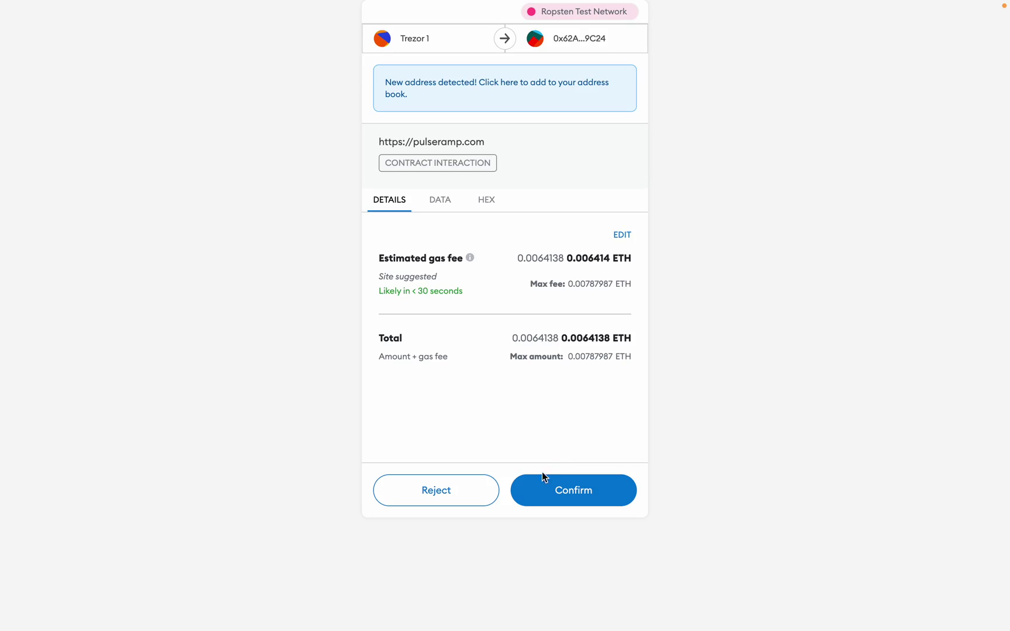
left_click(560, 497)
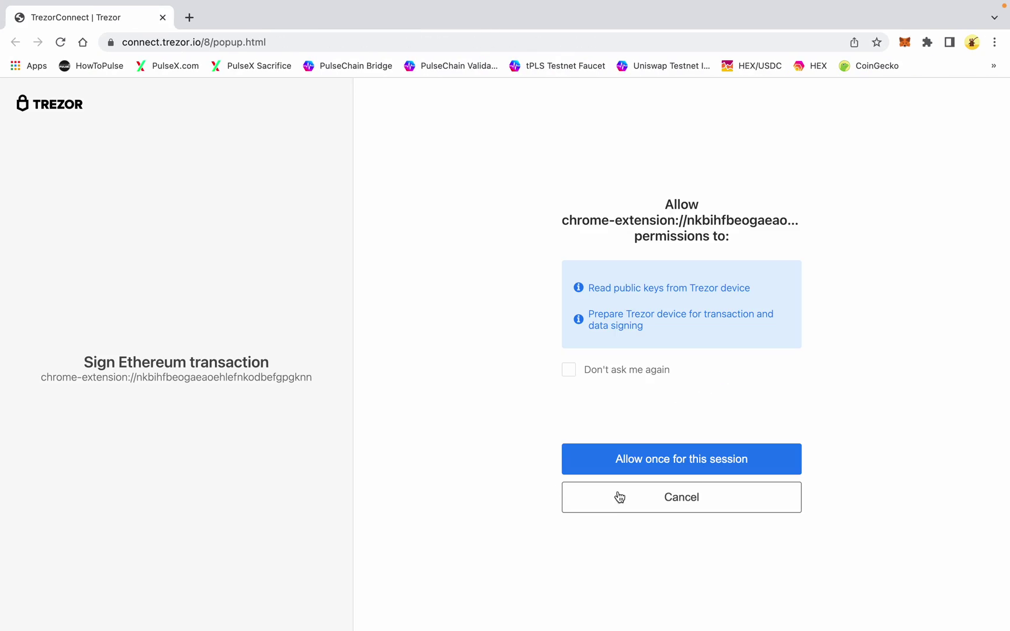
left_click(645, 467)
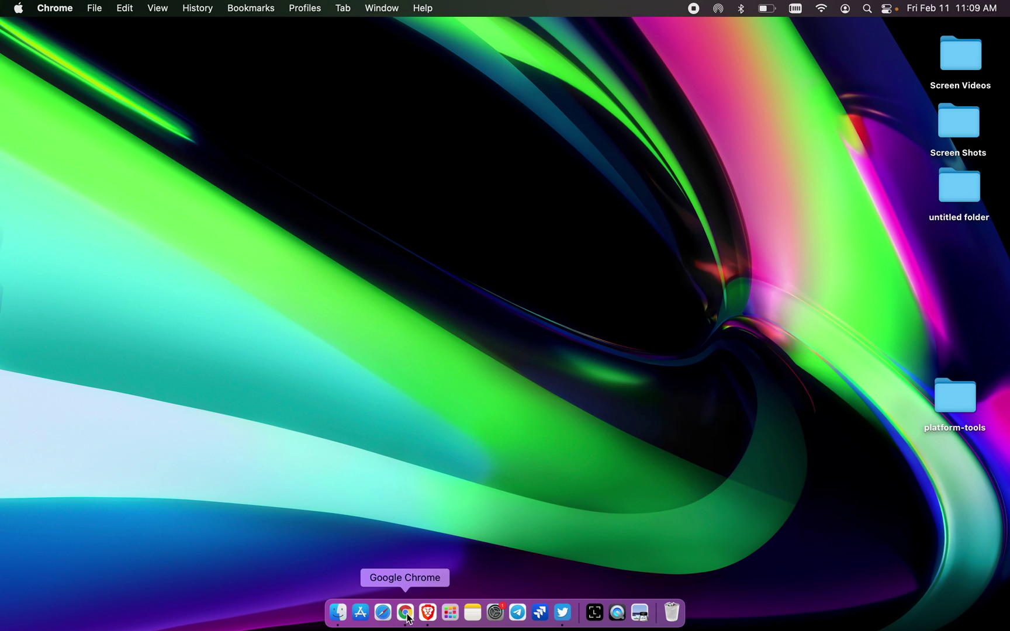
left_click(408, 616)
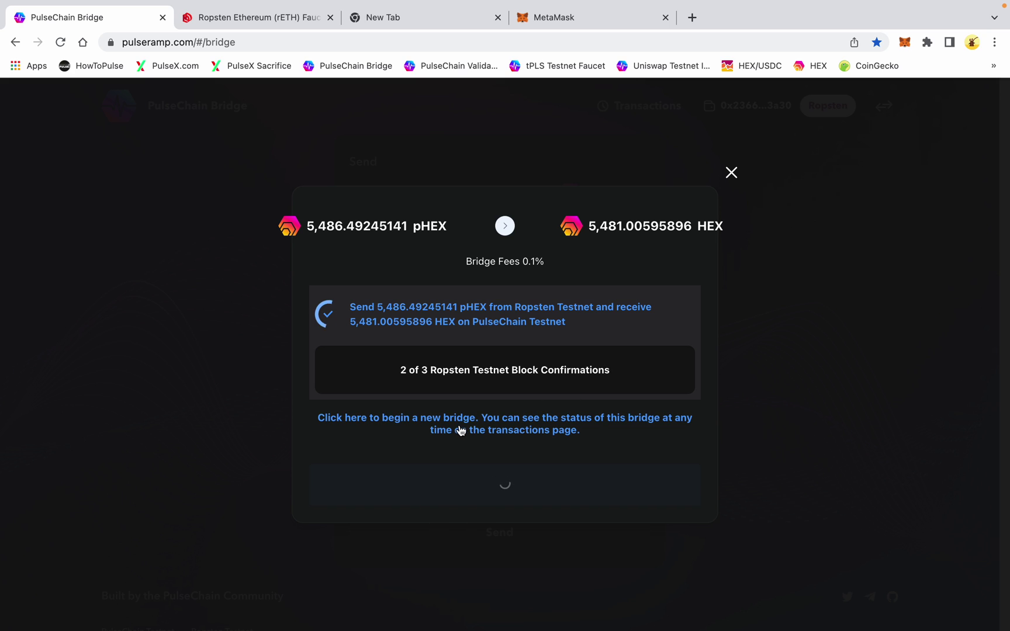
left_click(505, 428)
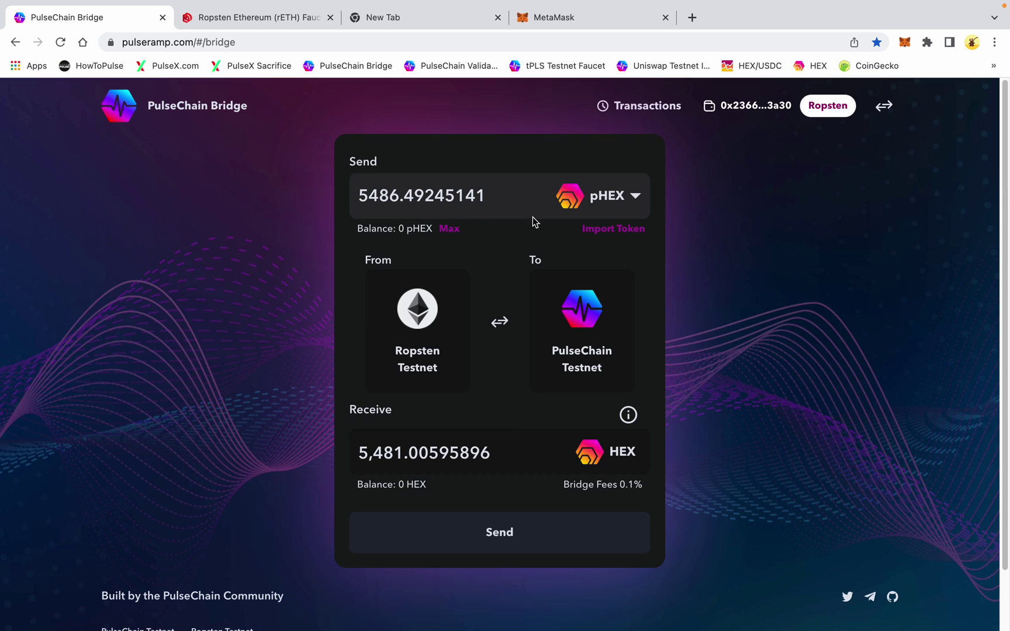
Choose pPLS as the asset to send and prepare a transfer of the maximum amount of 3.996 to PulseChain Testnet.
left_click(615, 202)
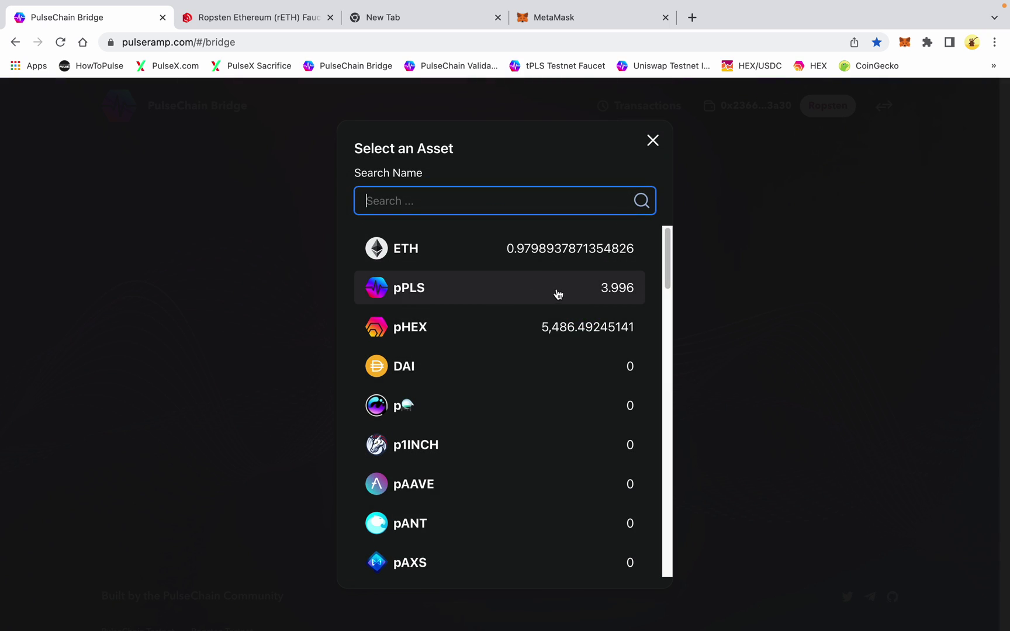
key("Escape")
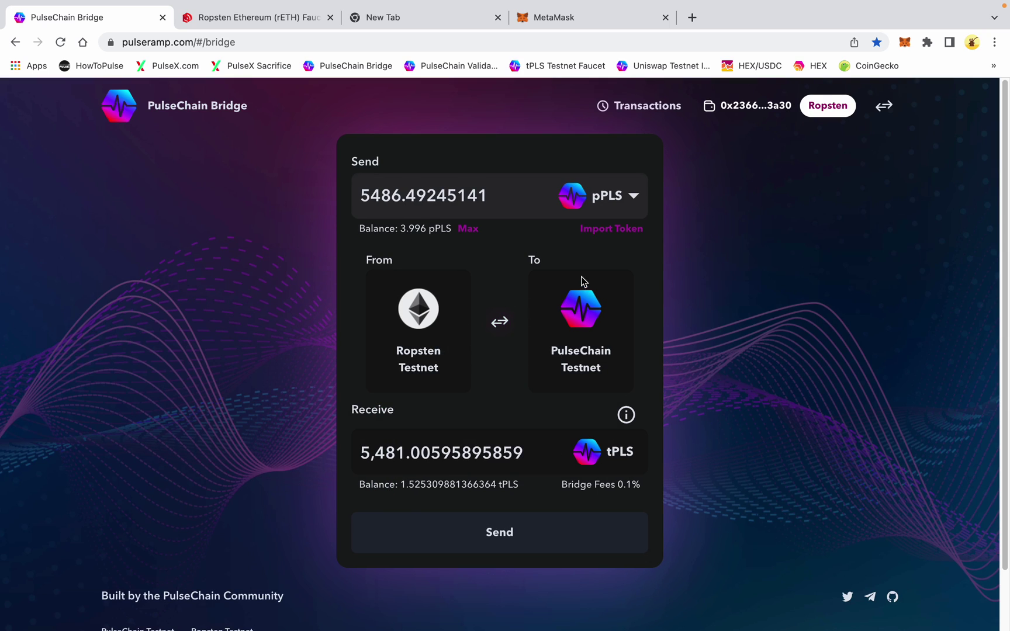
left_click(469, 231)
left_click(526, 526)
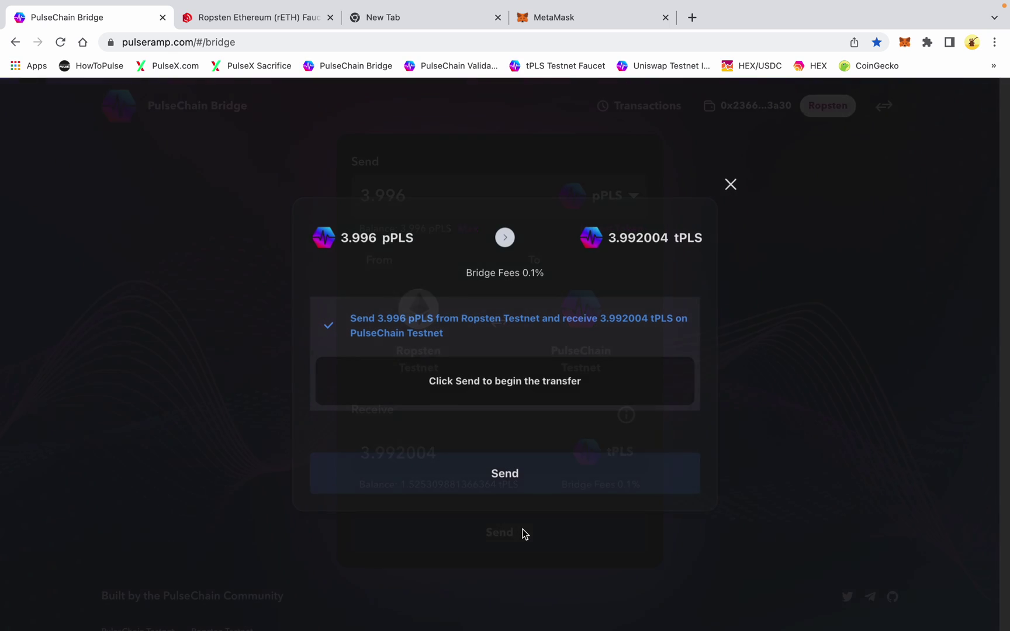
Send the pPLS across the bridge, approve the transaction in MetaMask and Trezor Connect, and close the transfer window.
left_click(515, 474)
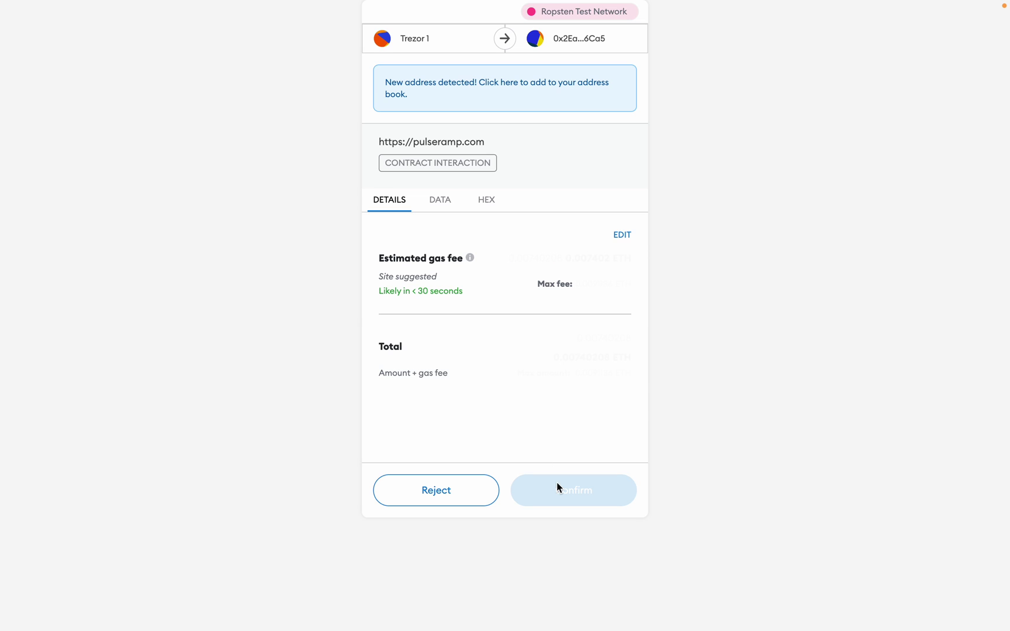
left_click(577, 506)
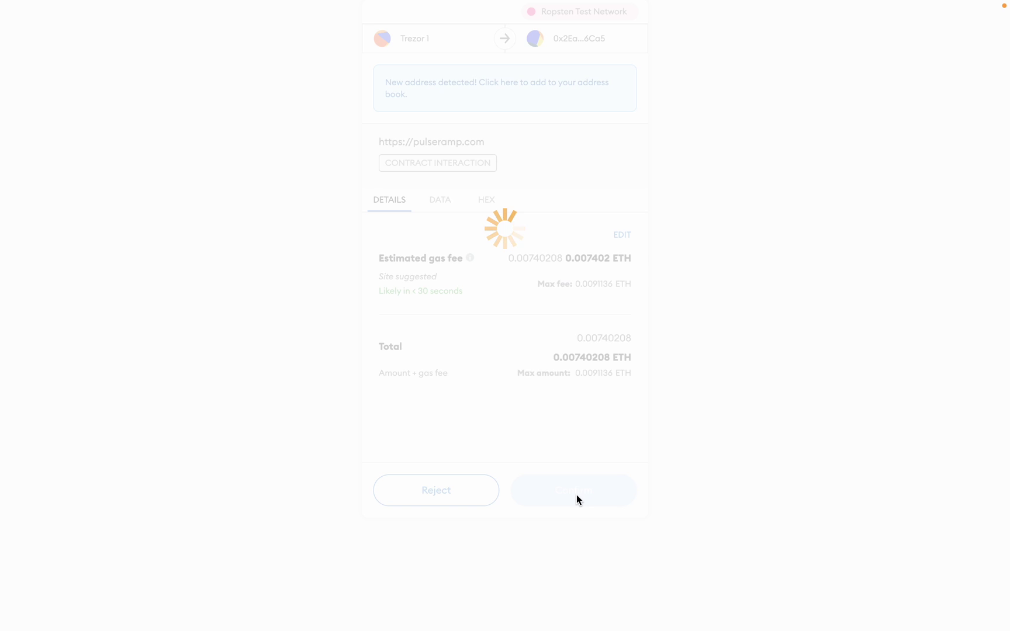
left_click(603, 460)
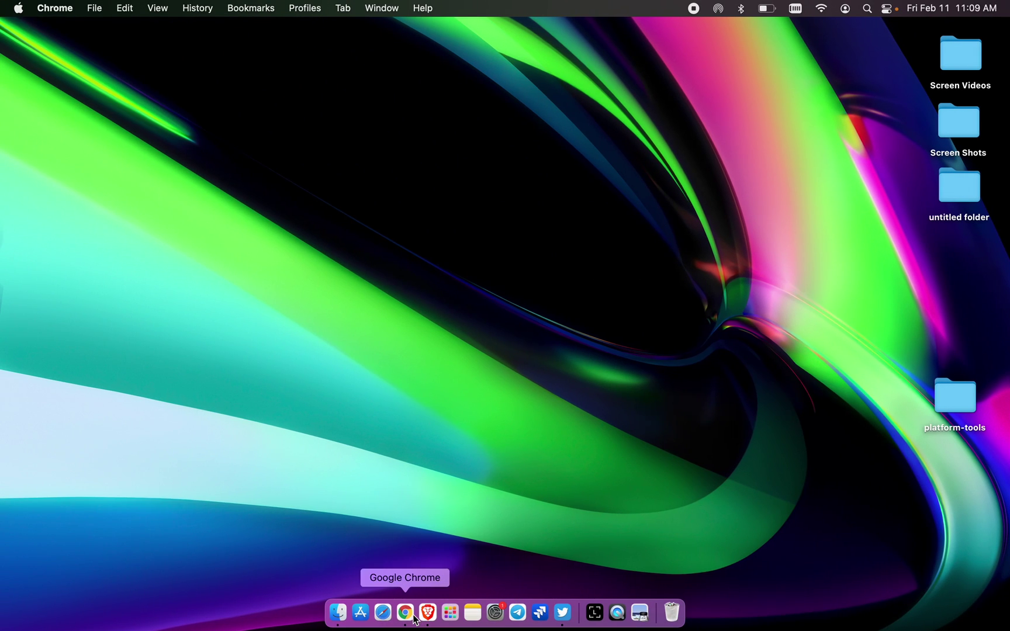
left_click(413, 618)
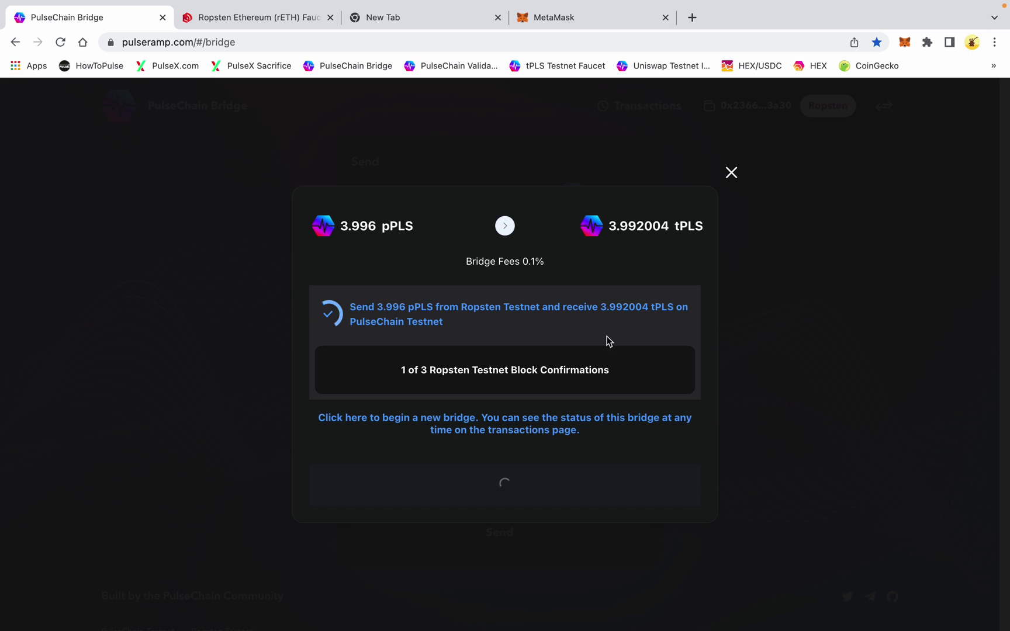
left_click(731, 172)
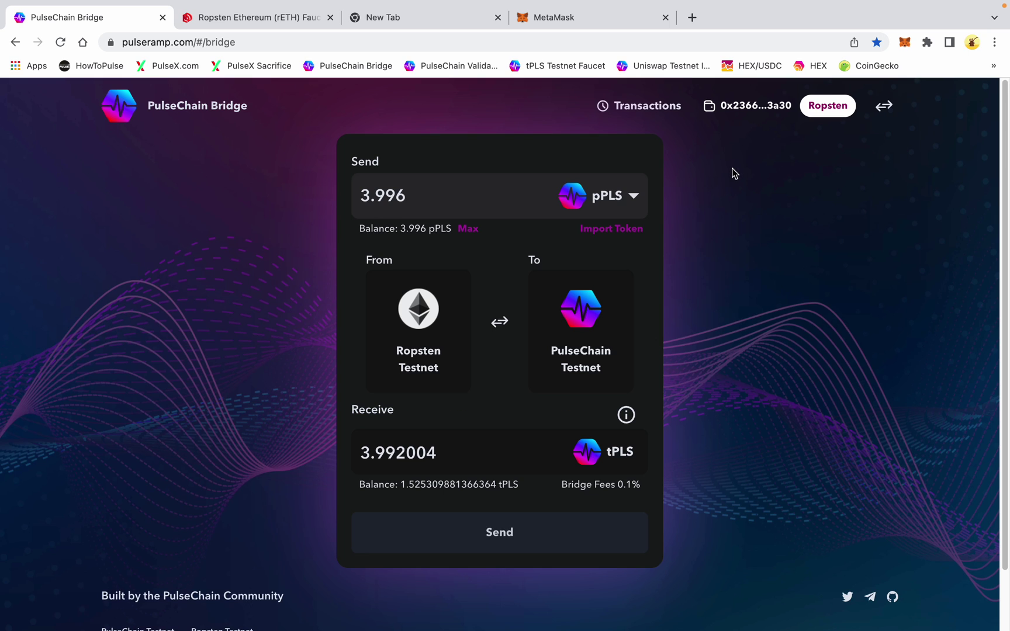
Review the bridge's transaction history and claim statuses, and return to the main bridge page.
left_click(605, 108)
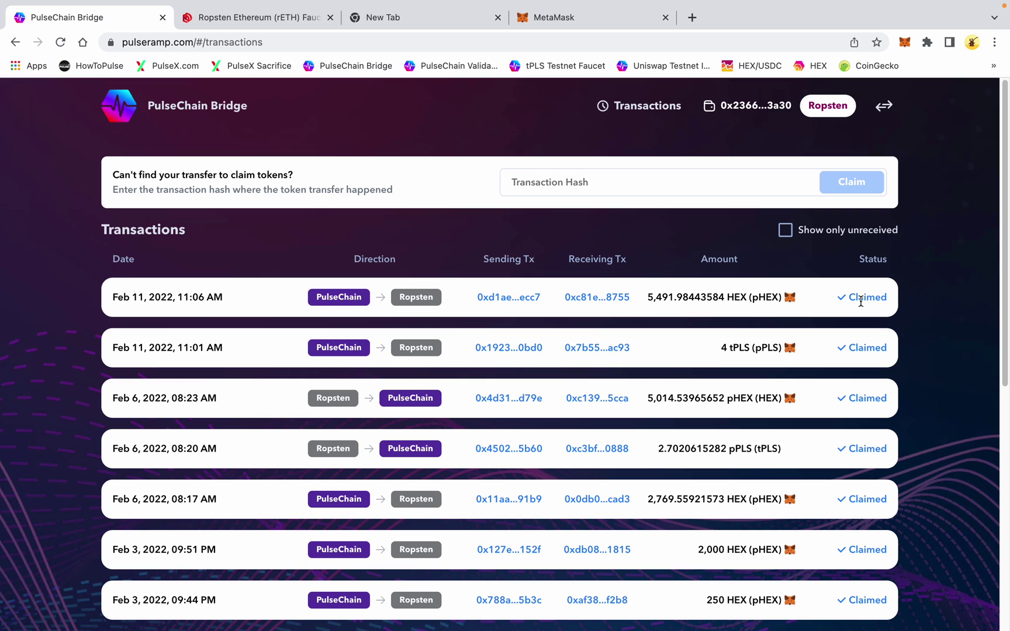
scroll(762, 384, "down", 7)
scroll(762, 384, "up", 7)
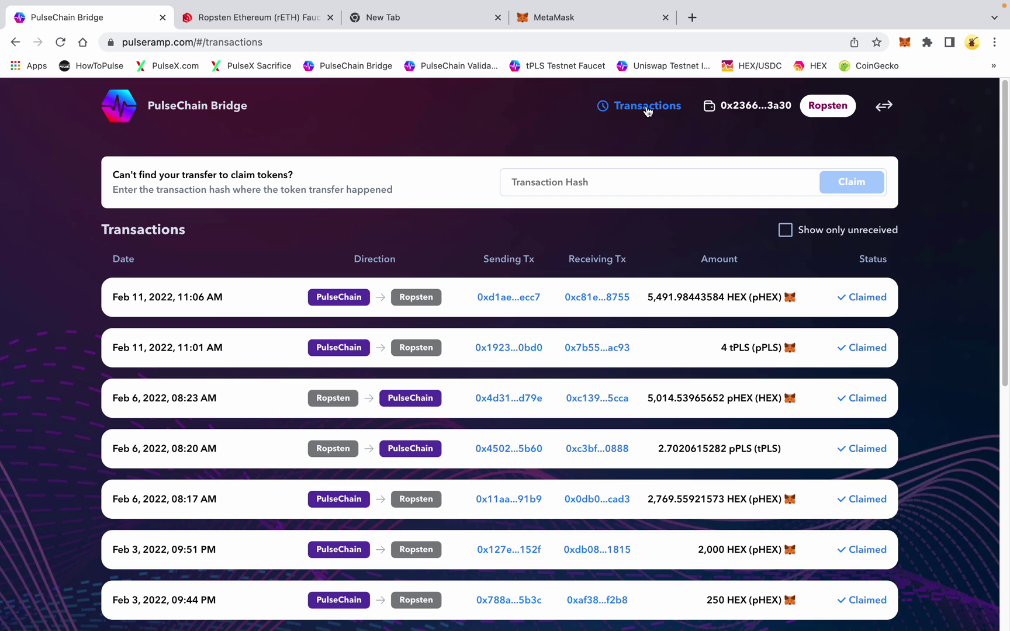
left_click(202, 108)
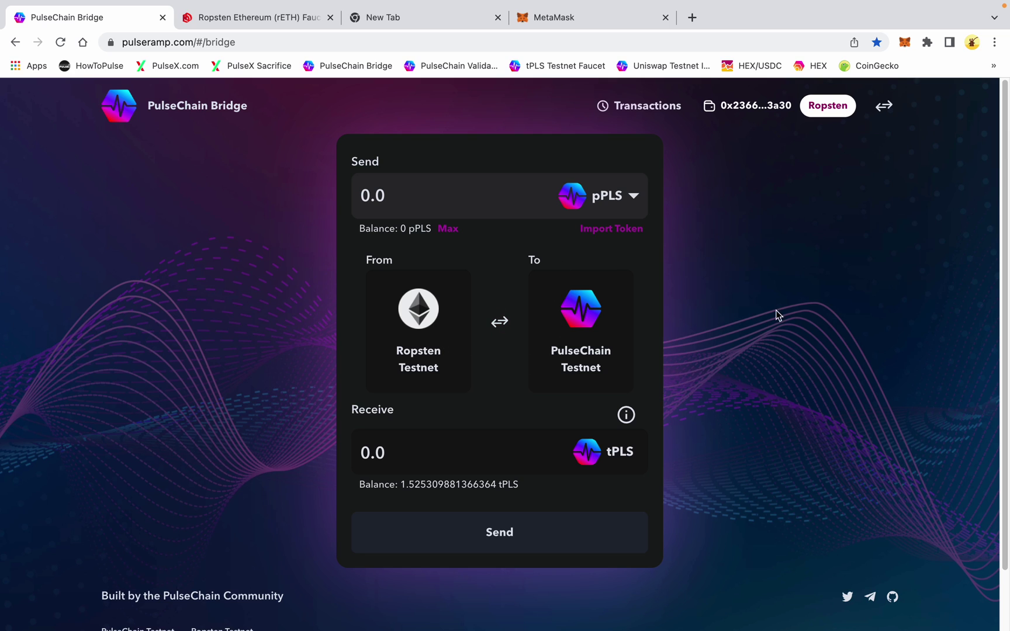
scroll(769, 365, "down", 2)
scroll(769, 365, "up", 2)
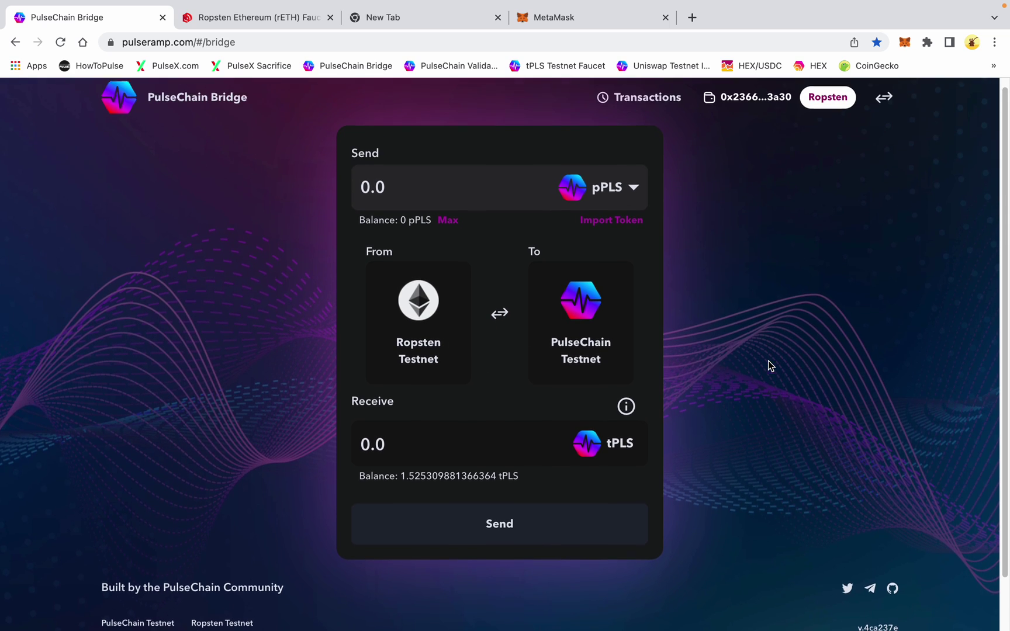
Switch the MetaMask network from Ropsten to PulseChain Testnet, reload the wallet page and show the account's assets.
left_click(572, 19)
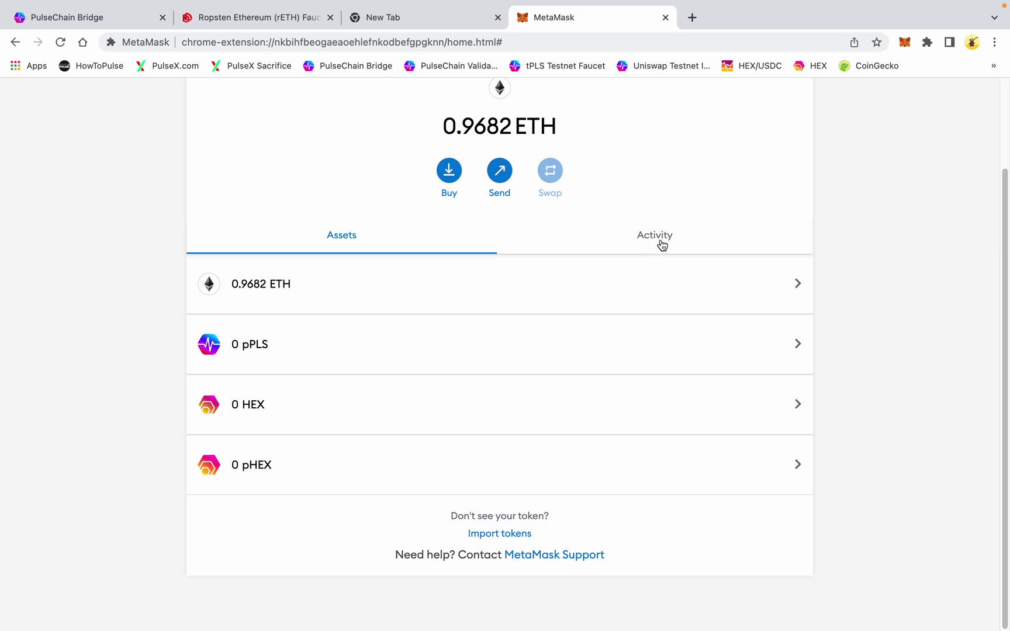
scroll(662, 245, "up", 2)
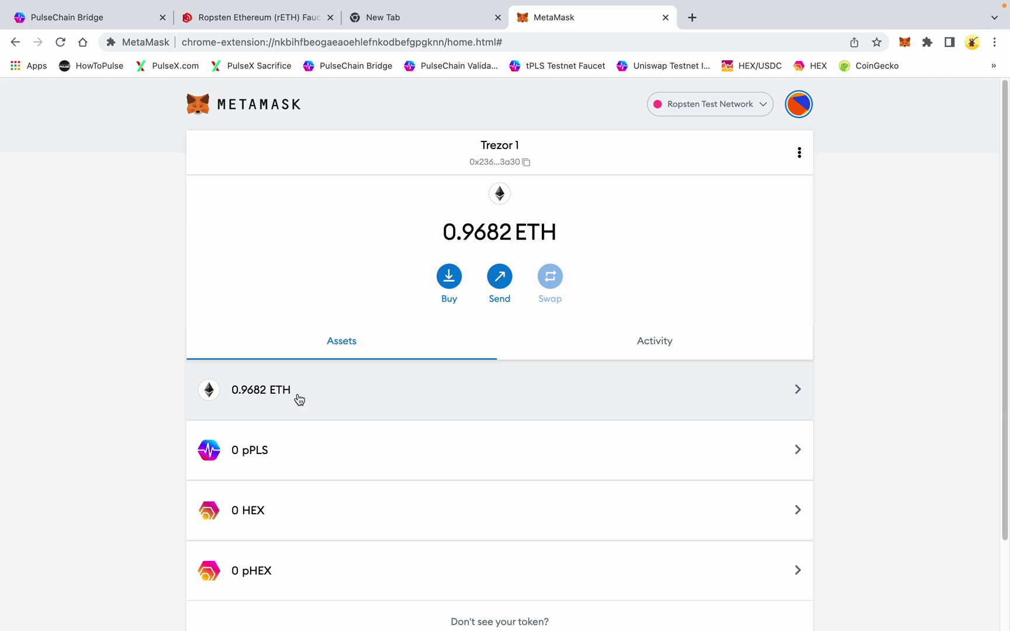
left_click(708, 105)
left_click(706, 234)
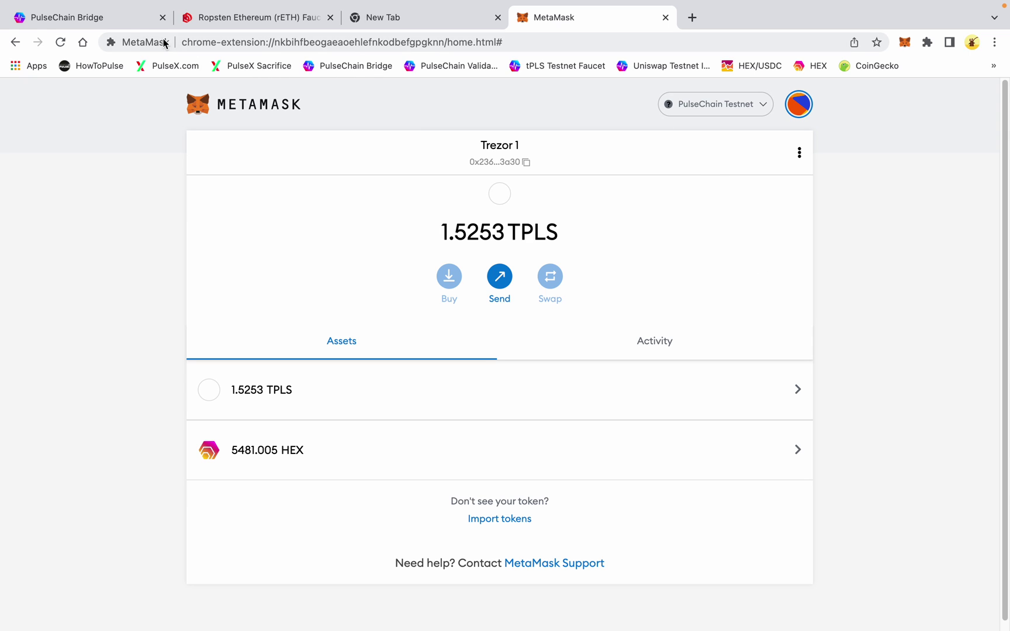
left_click(60, 42)
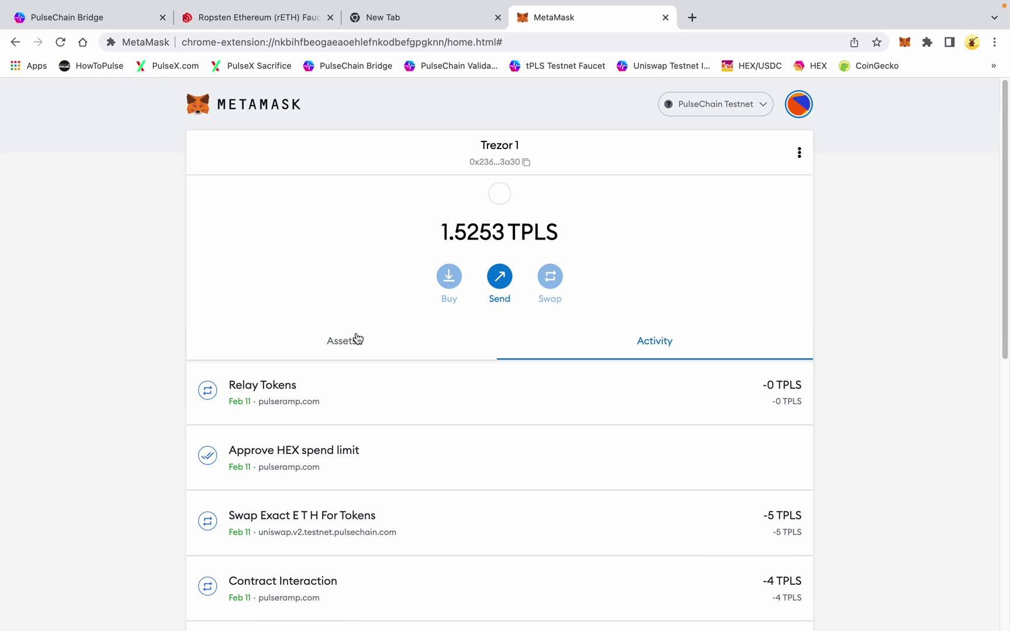
left_click(357, 339)
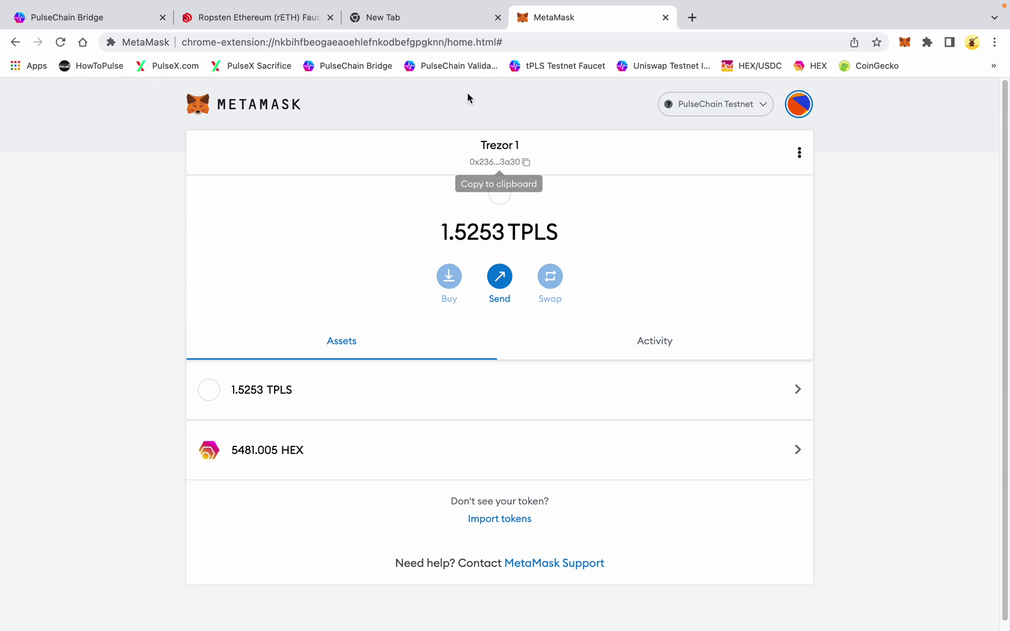
On the Uniswap testnet site, set up a swap of the maximum 5481.00595896 HEX to PLS.
left_click(643, 69)
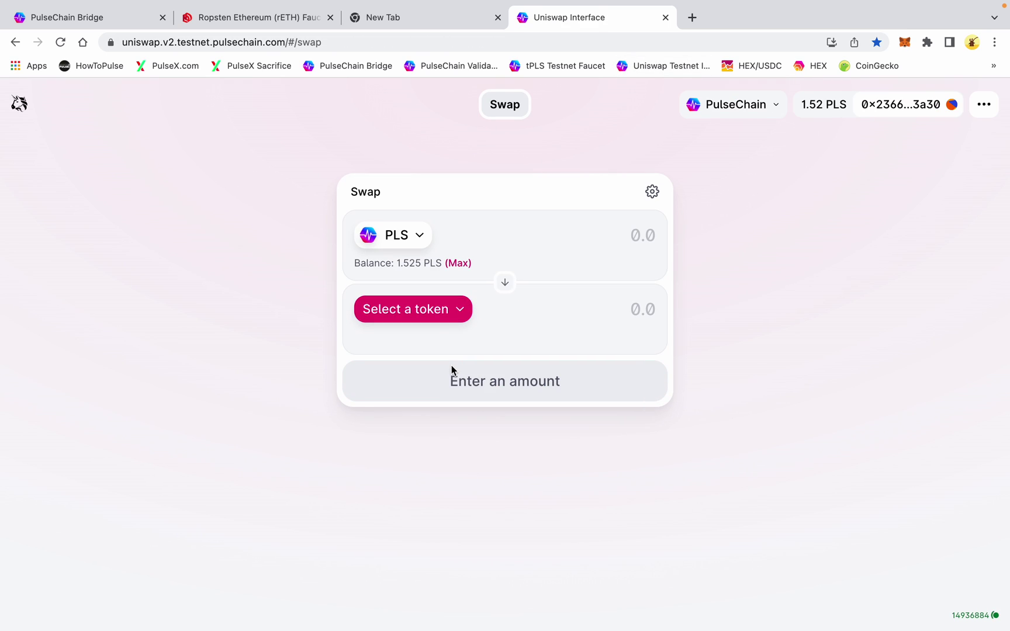
left_click(419, 236)
left_click(443, 252)
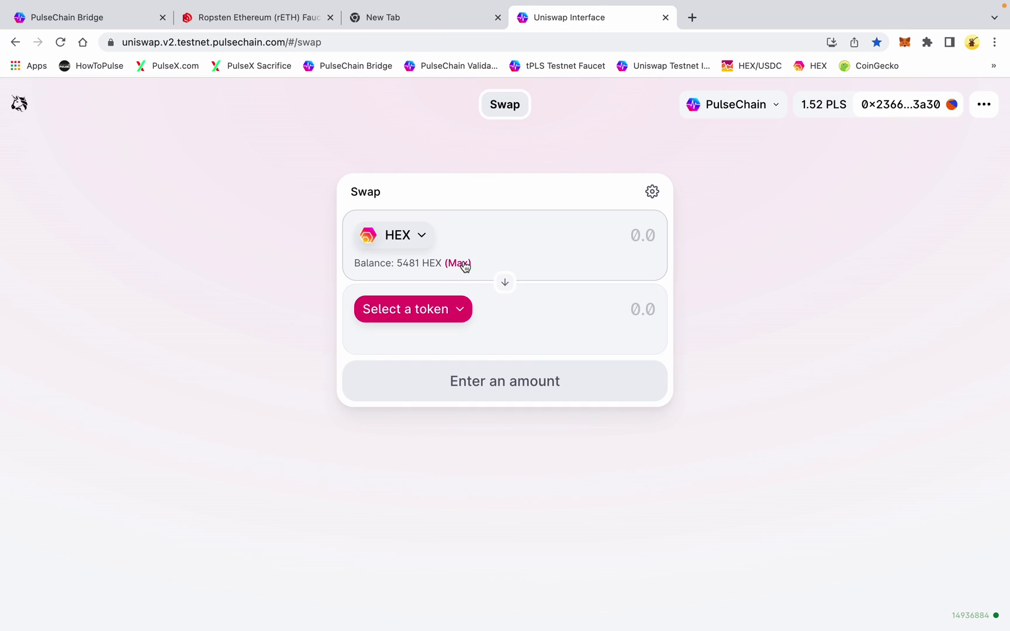
left_click(464, 264)
left_click(440, 312)
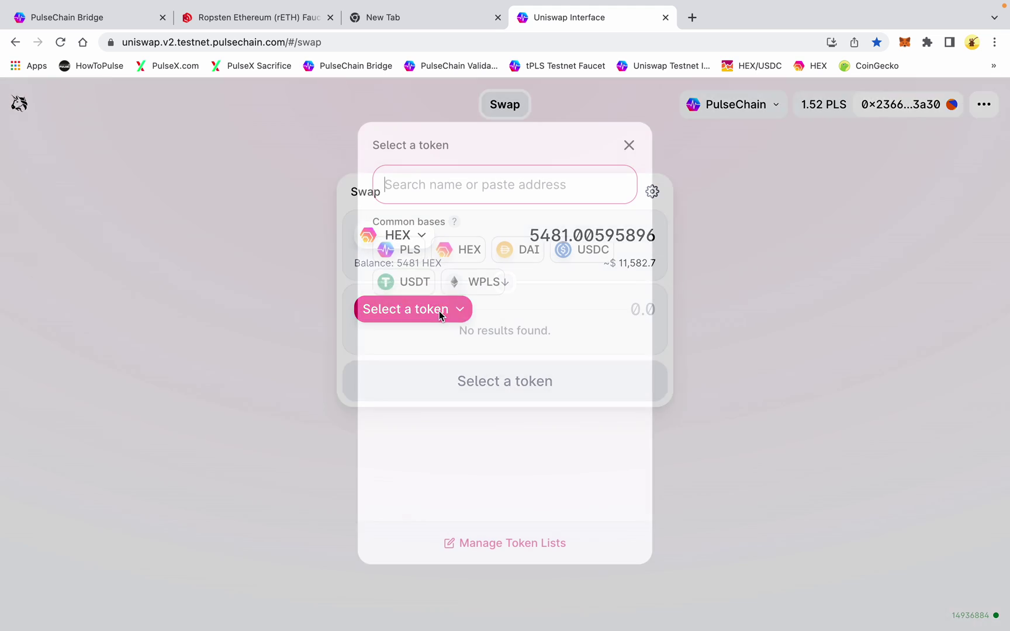
left_click(409, 252)
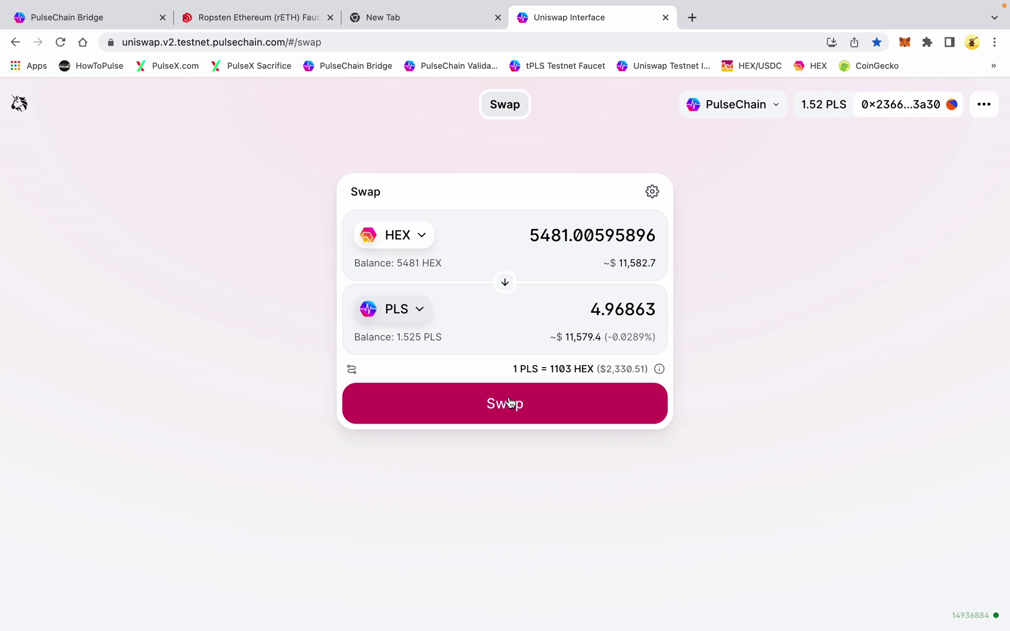
Submit the HEX to PLS swap, approve it in MetaMask and Trezor Connect, and dismiss the swap notifications.
left_click(510, 403)
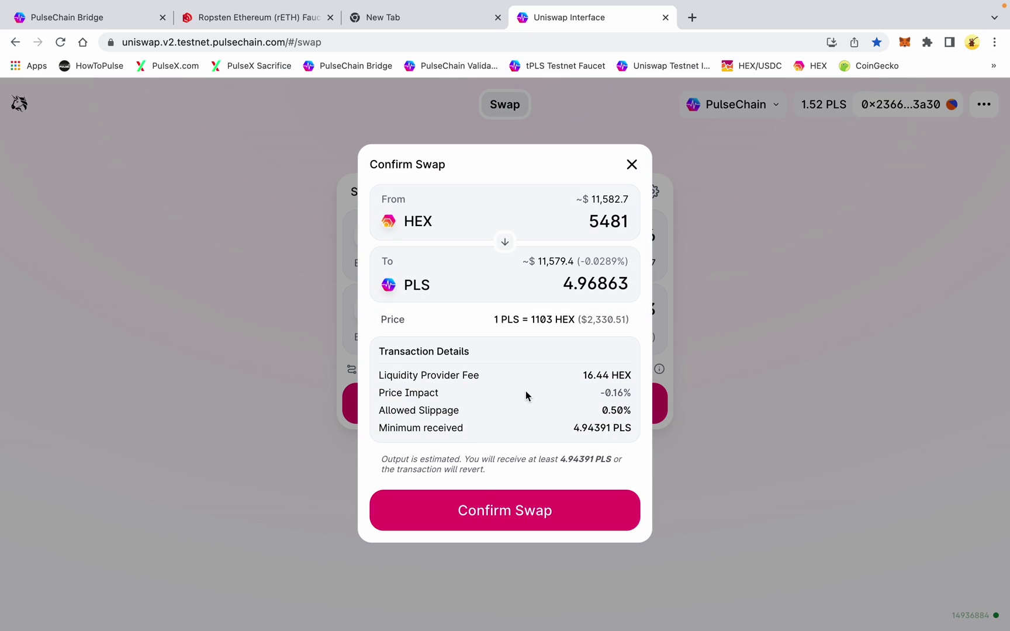
left_click(526, 514)
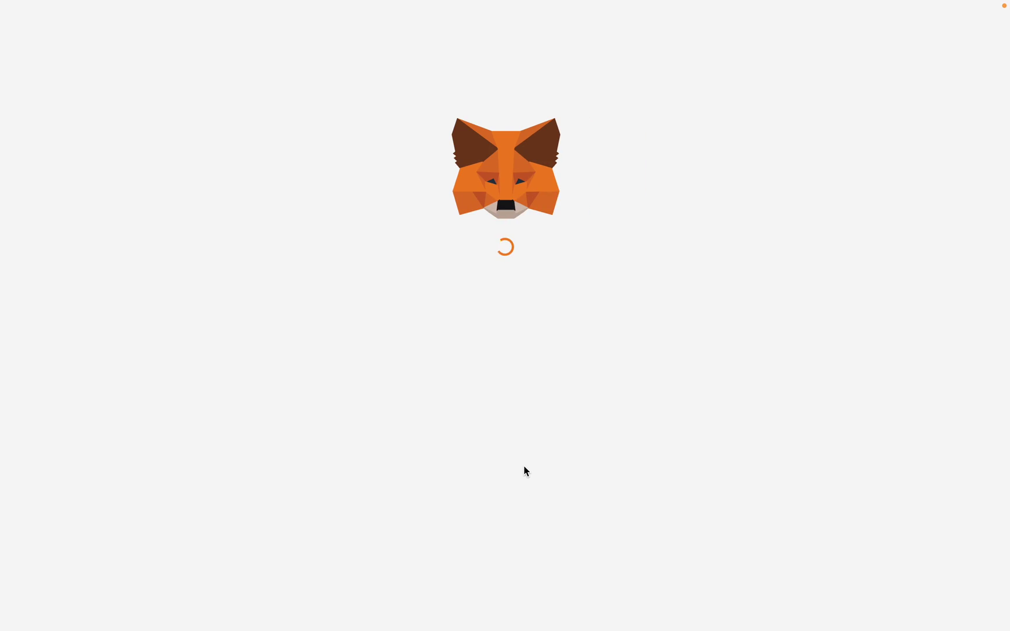
left_click(567, 494)
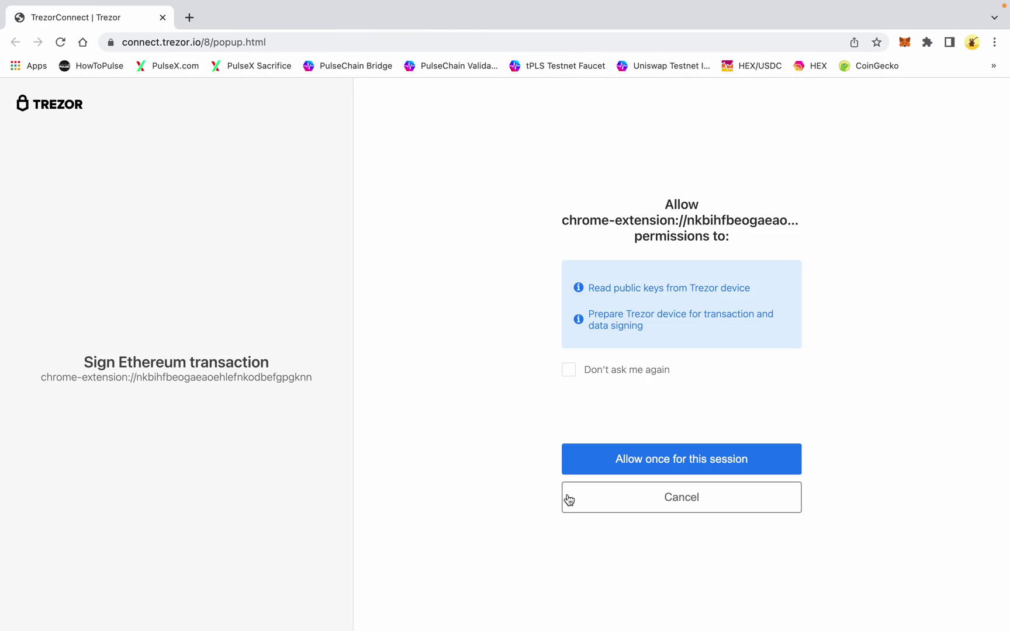
left_click(614, 462)
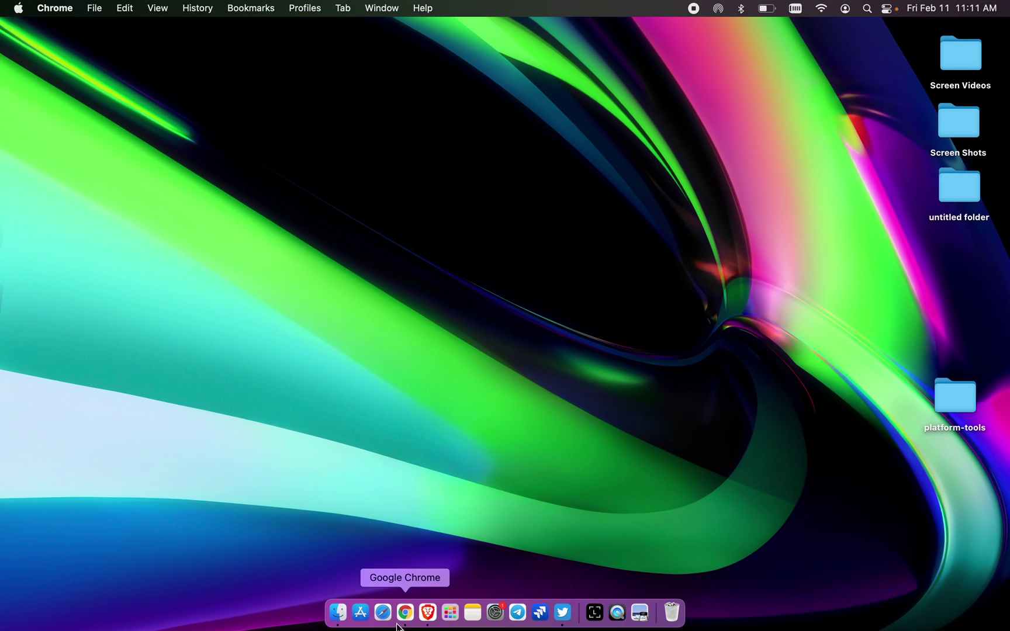
left_click(398, 623)
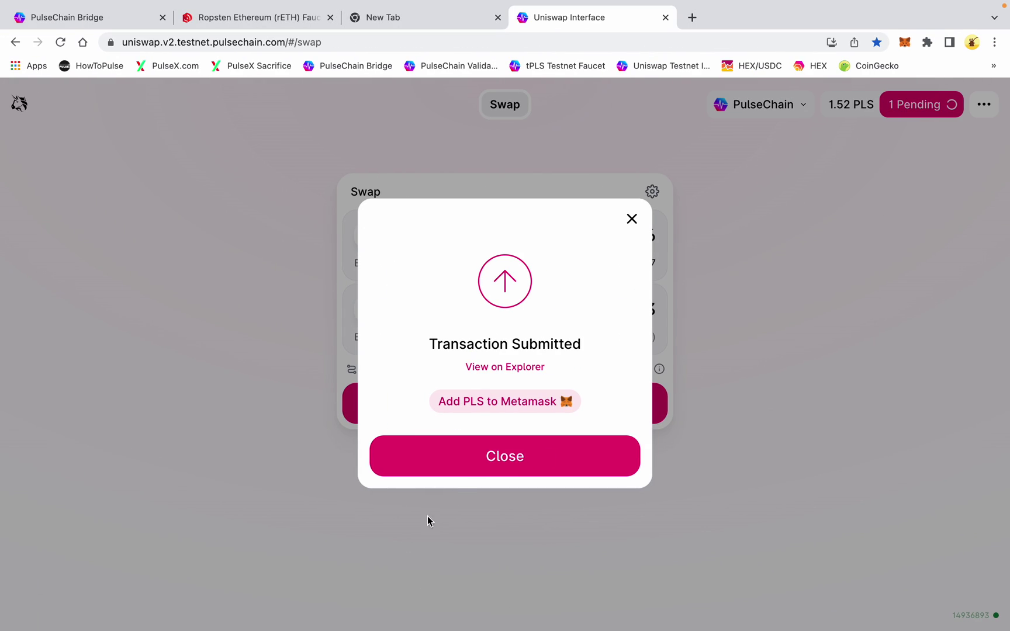
left_click(467, 464)
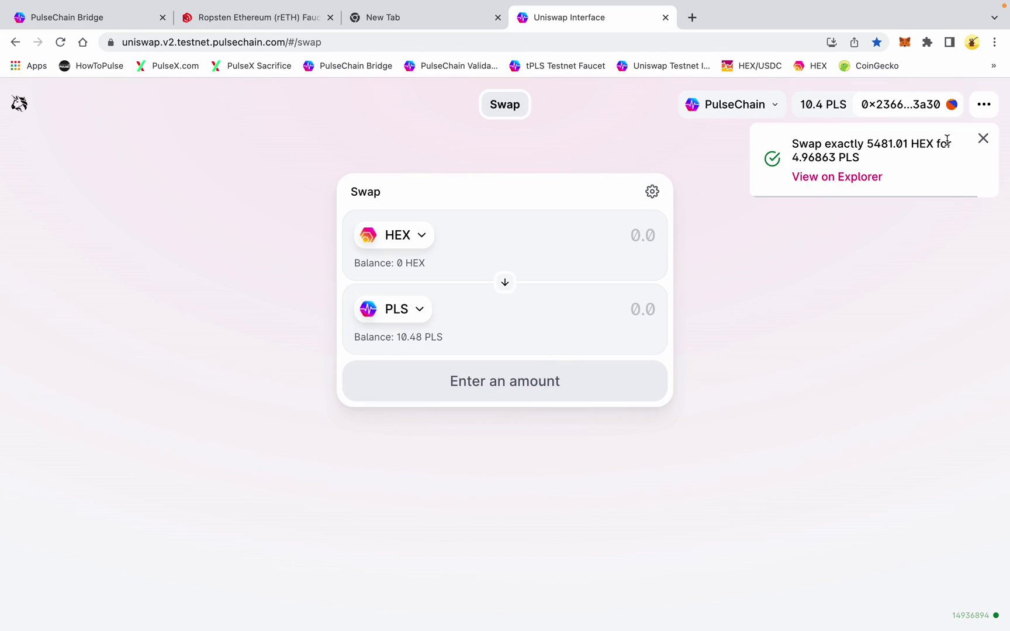
left_click(983, 138)
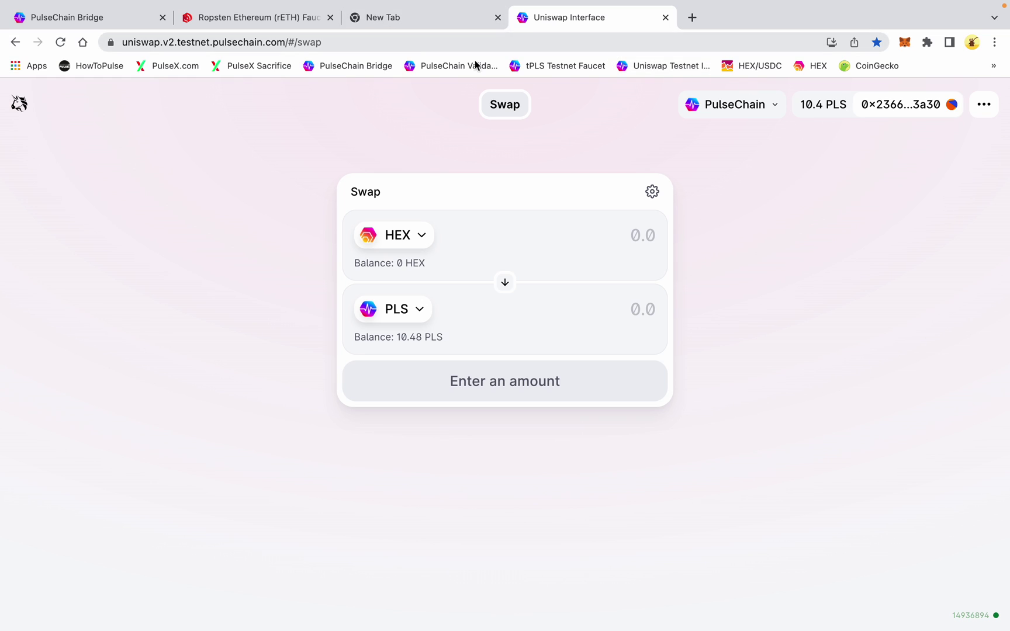
Open the MetaMask wallet in its expanded view and check the Trezor account's TPLS and HEX balances.
left_click(904, 45)
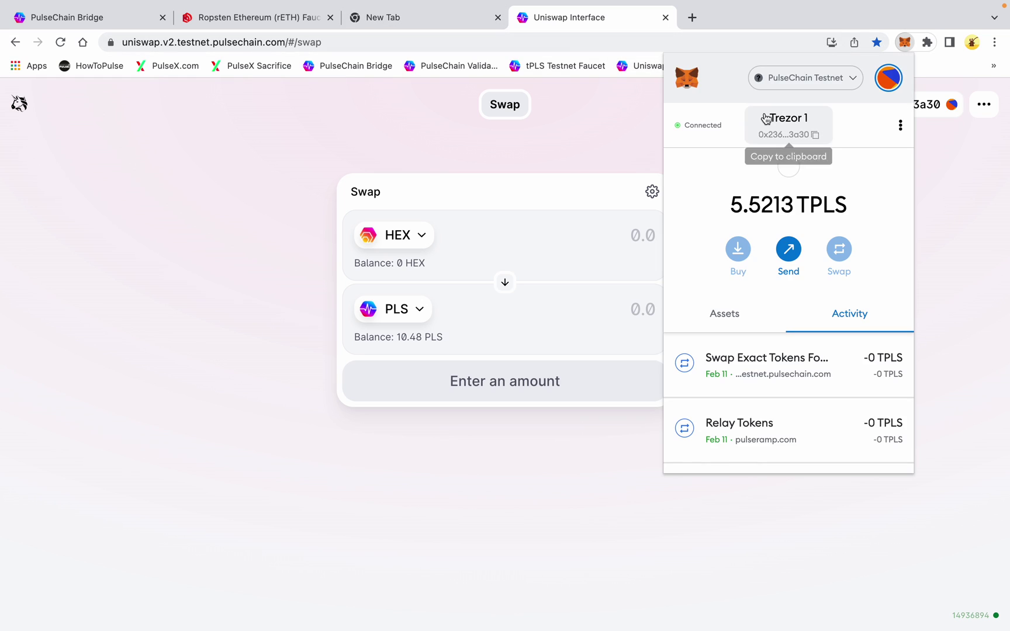
left_click(899, 125)
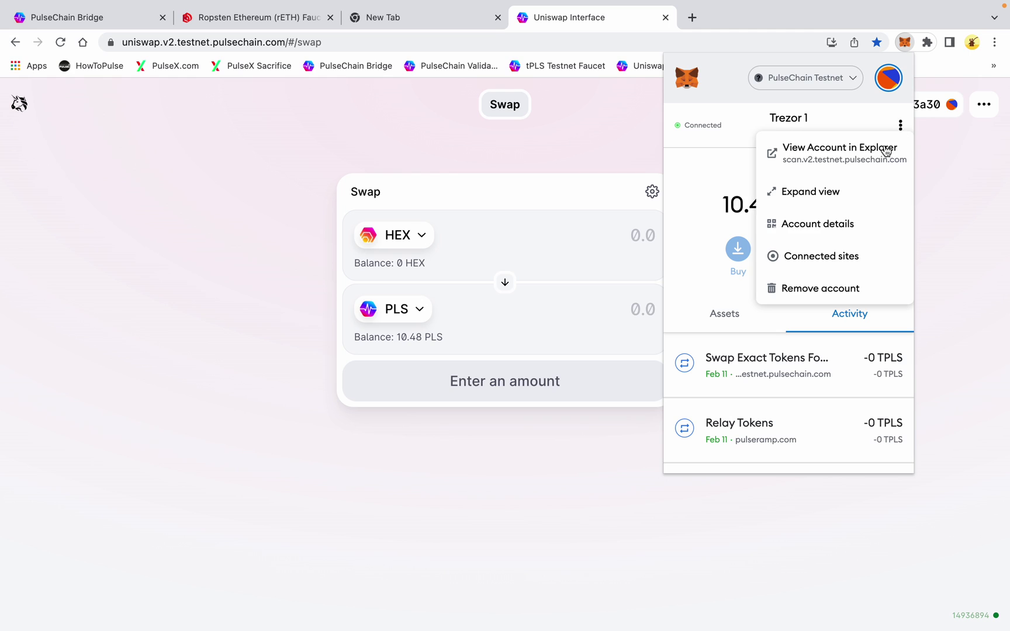
left_click(836, 195)
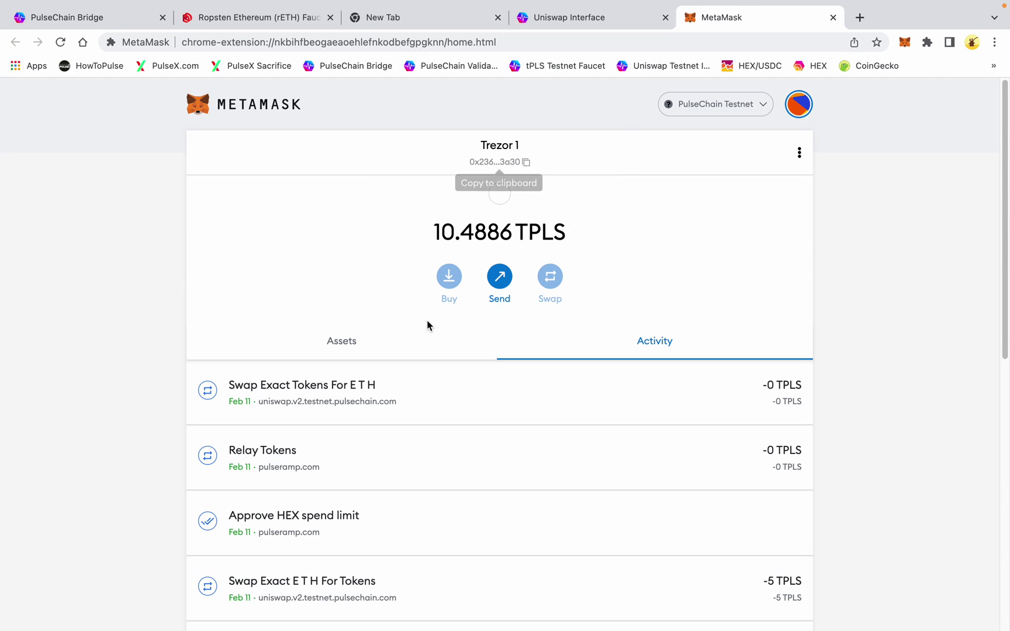
left_click(354, 339)
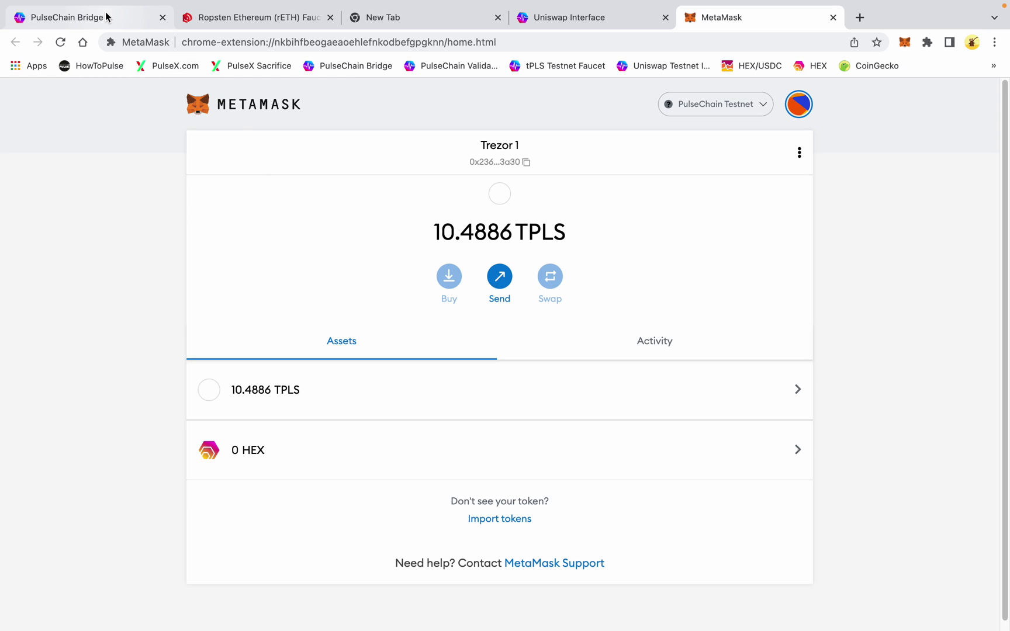
Review the PulseChain Bridge page and its transaction history, and return to the MetaMask wallet's assets.
left_click(139, 17)
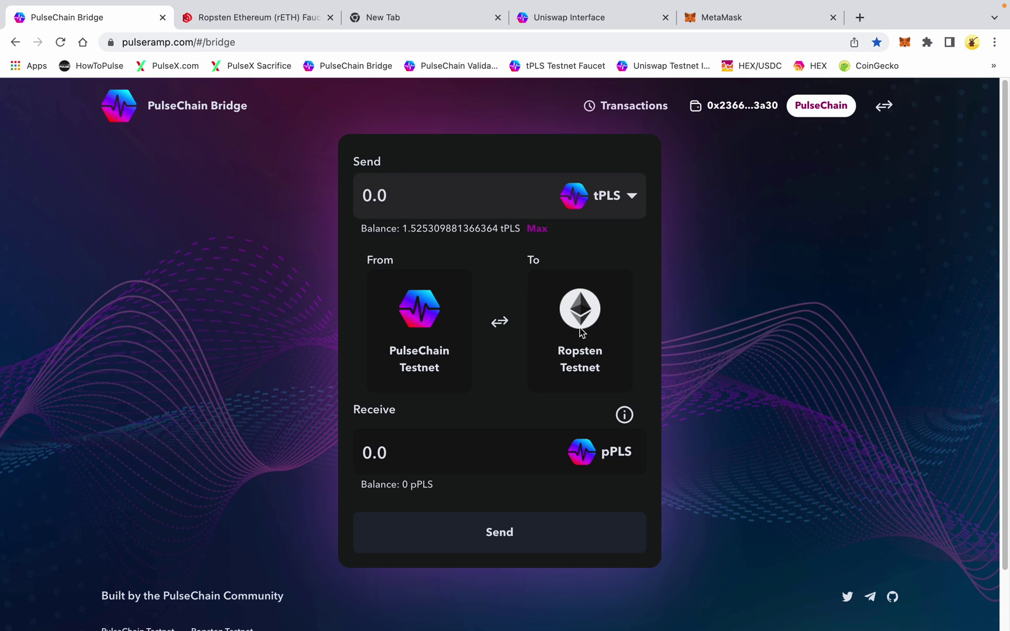
scroll(579, 331, "down", 2)
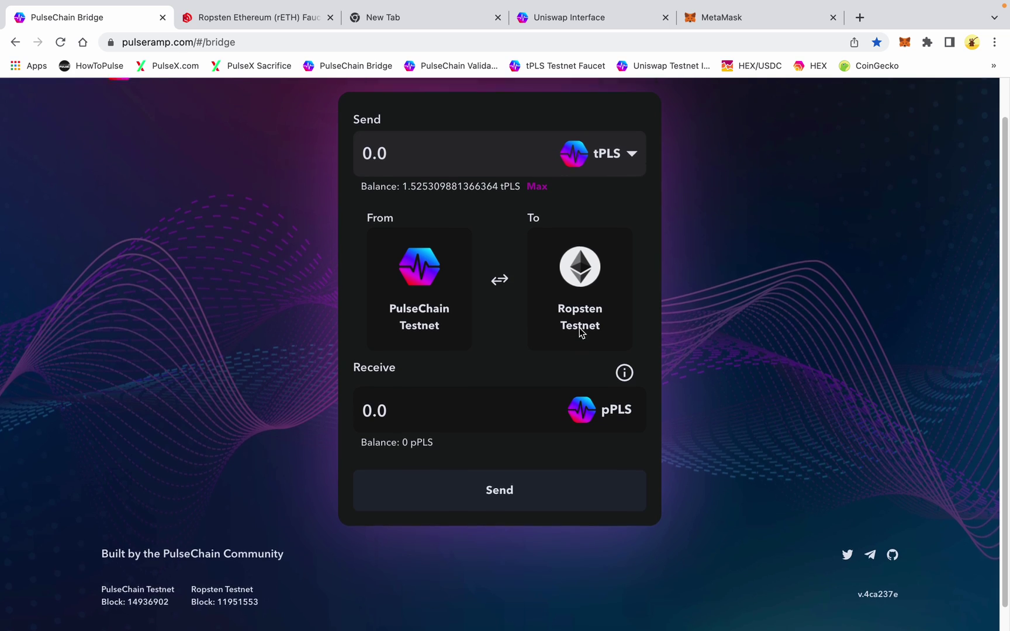
scroll(633, 153, "up", 2)
left_click(636, 107)
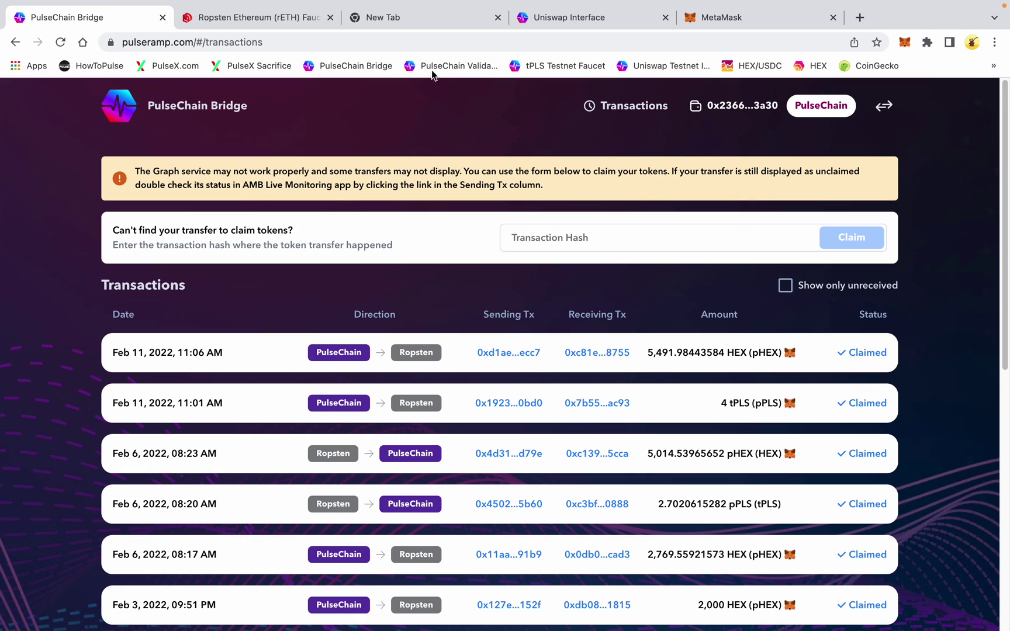
mouse_move(153, 5)
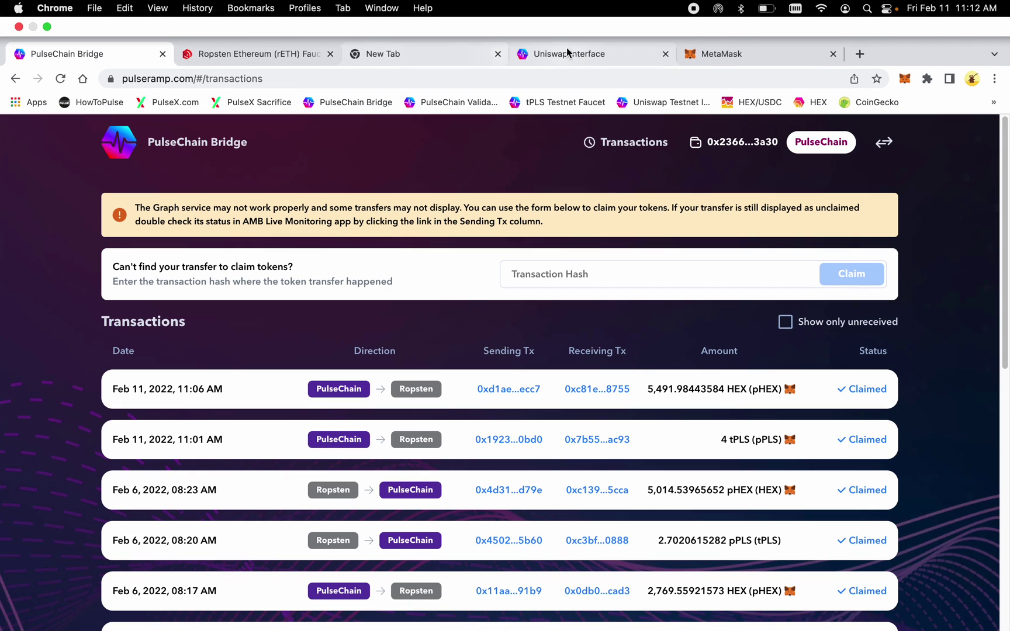
left_click(702, 59)
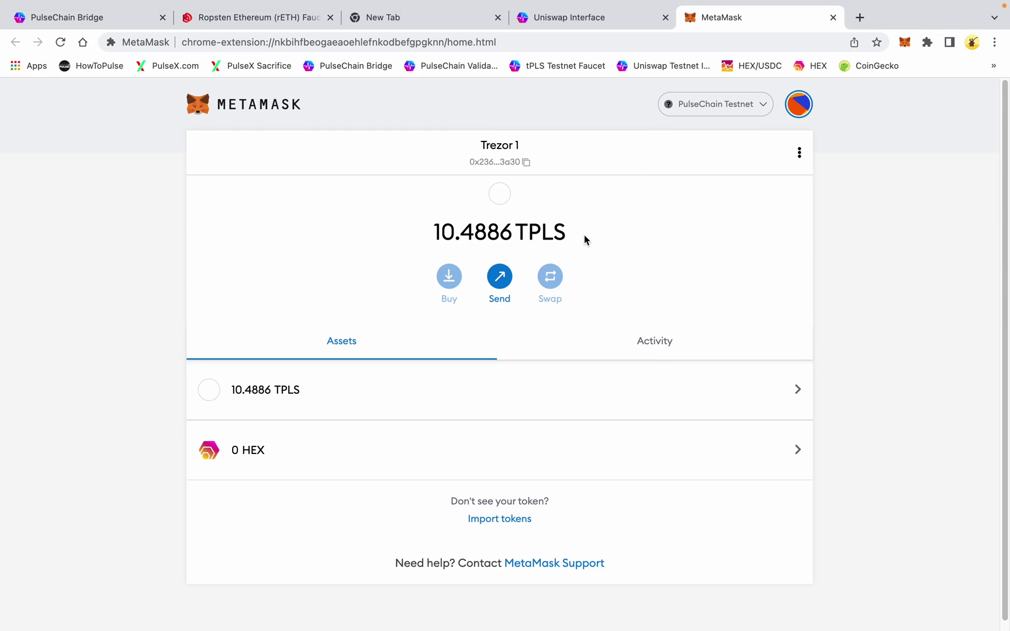